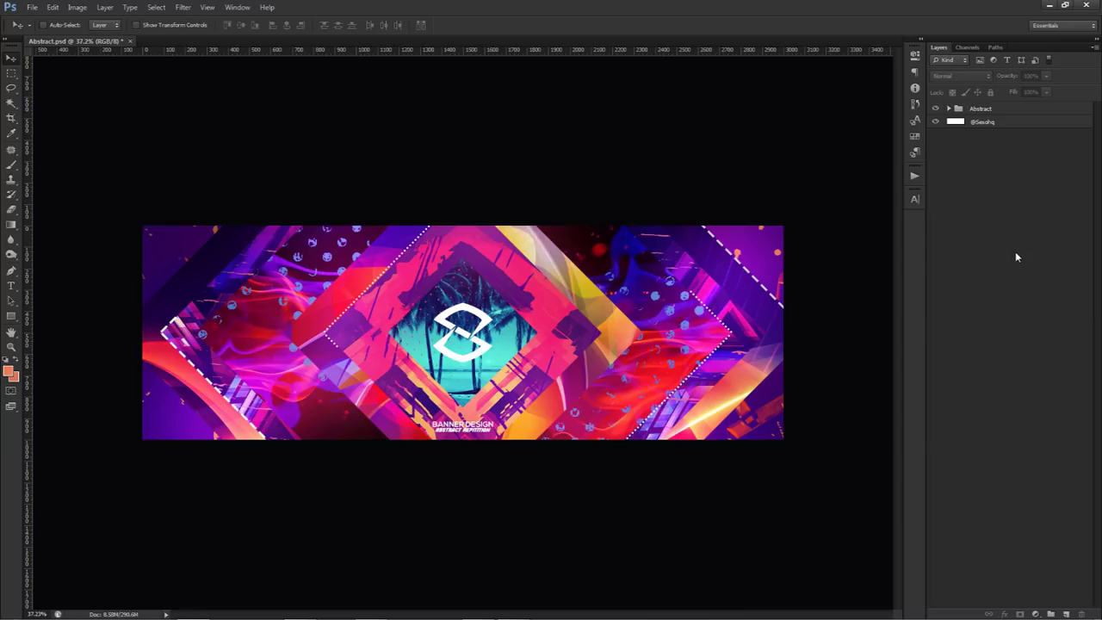
Switch to the Abs folder to review the abstract source images, and return to the banner document
key("alt+Tab")
left_click_drag(601, 412, 859, 411)
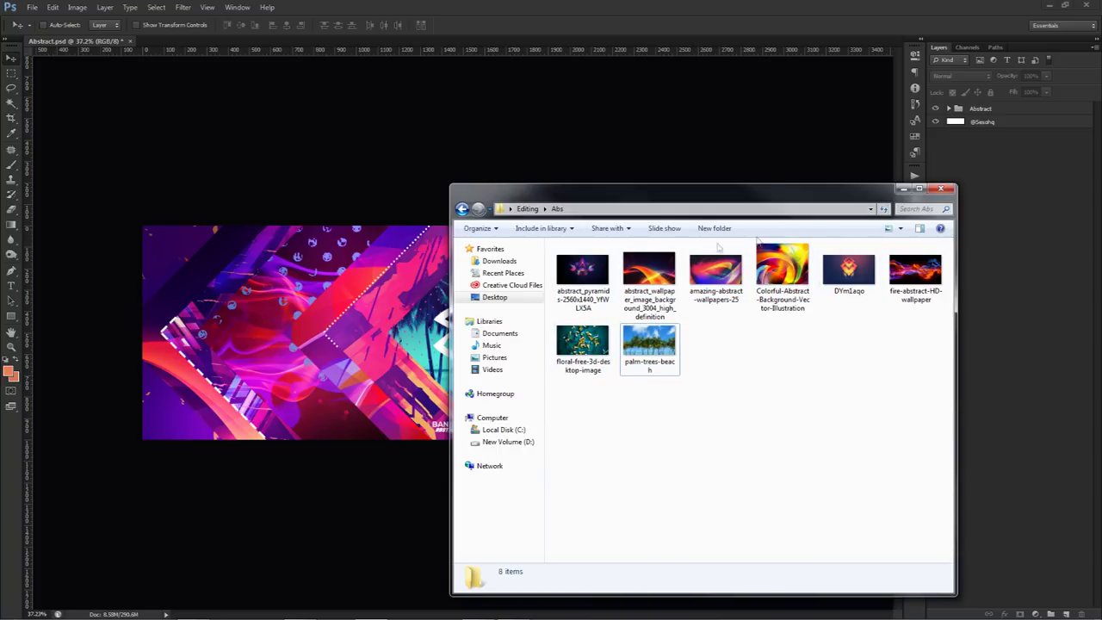
key("alt+Tab")
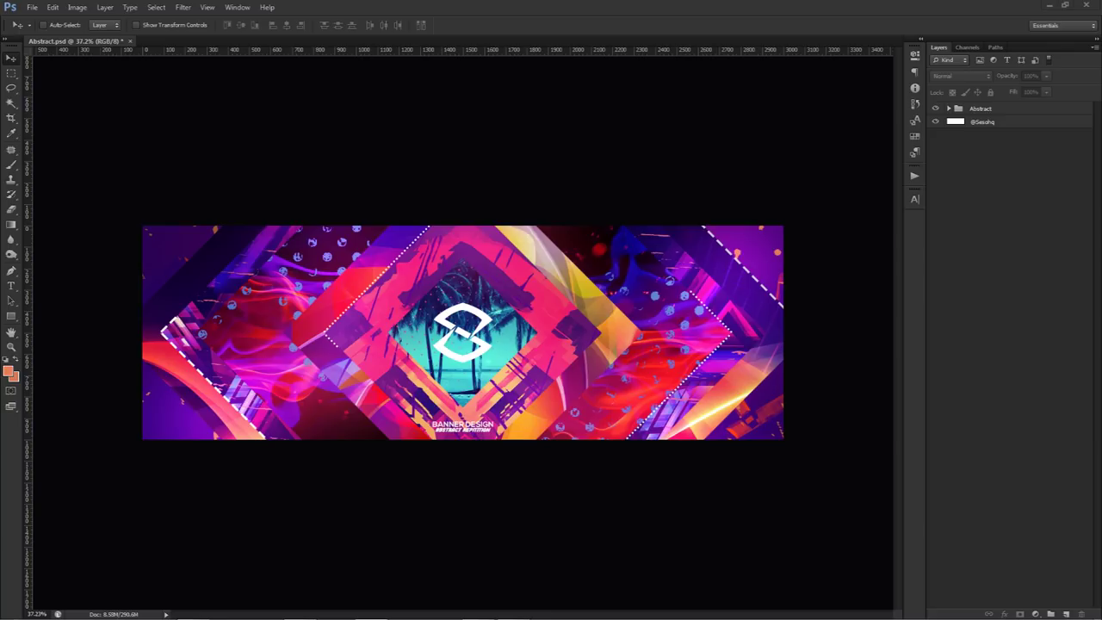
key("alt+Tab")
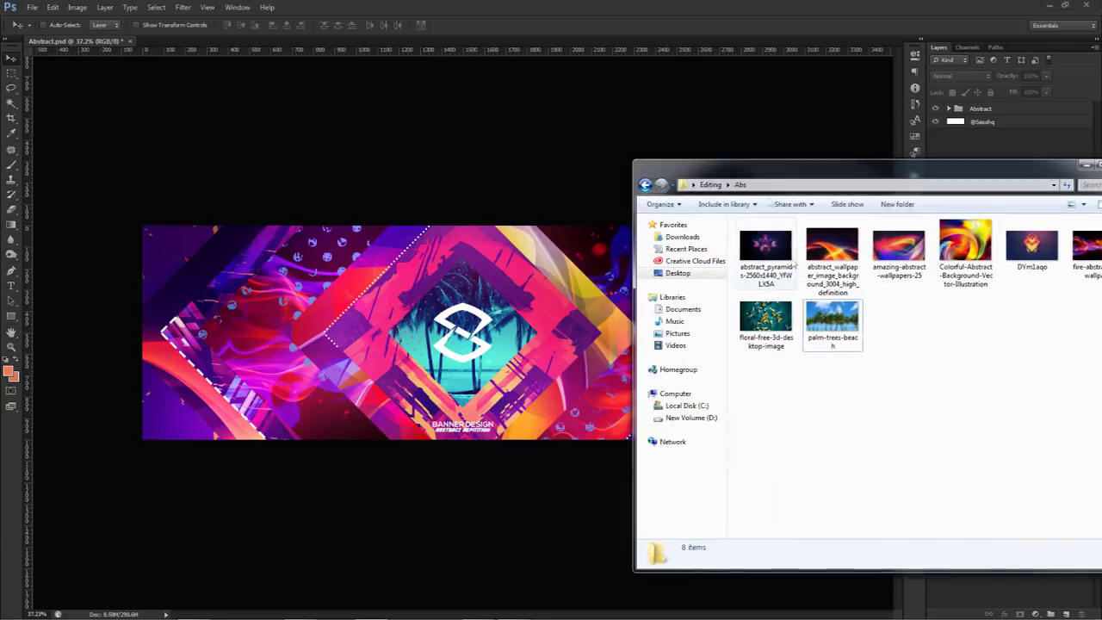
mouse_move(831, 162)
left_mouse_down()
mouse_move(831, 138)
mouse_move(831, 175)
left_mouse_up()
key("alt+Tab")
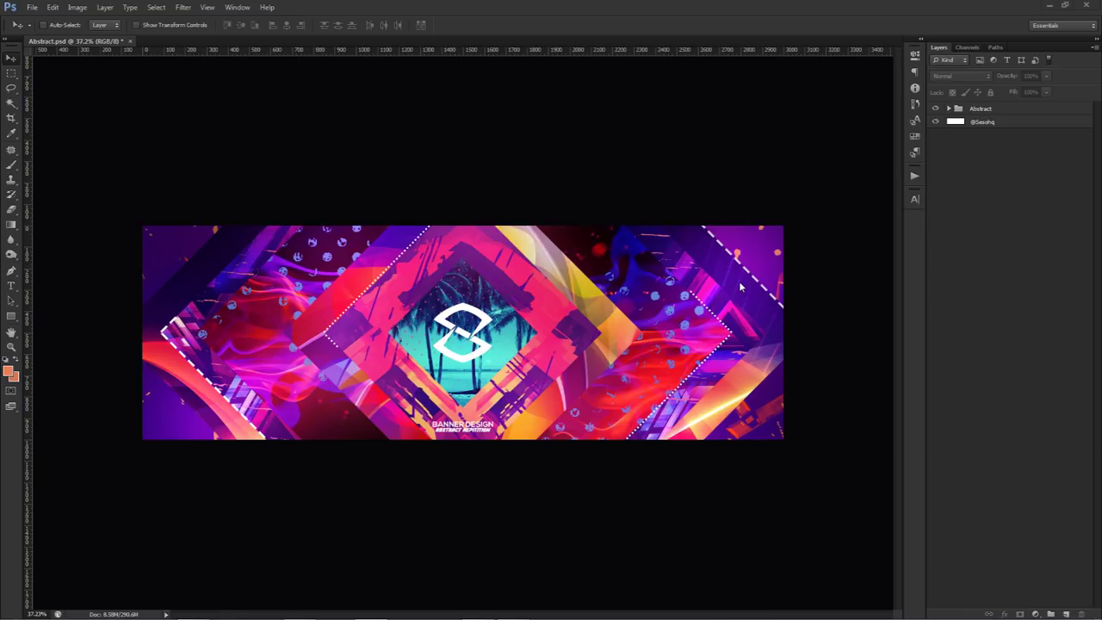
mouse_move(743, 613)
left_click(1073, 613)
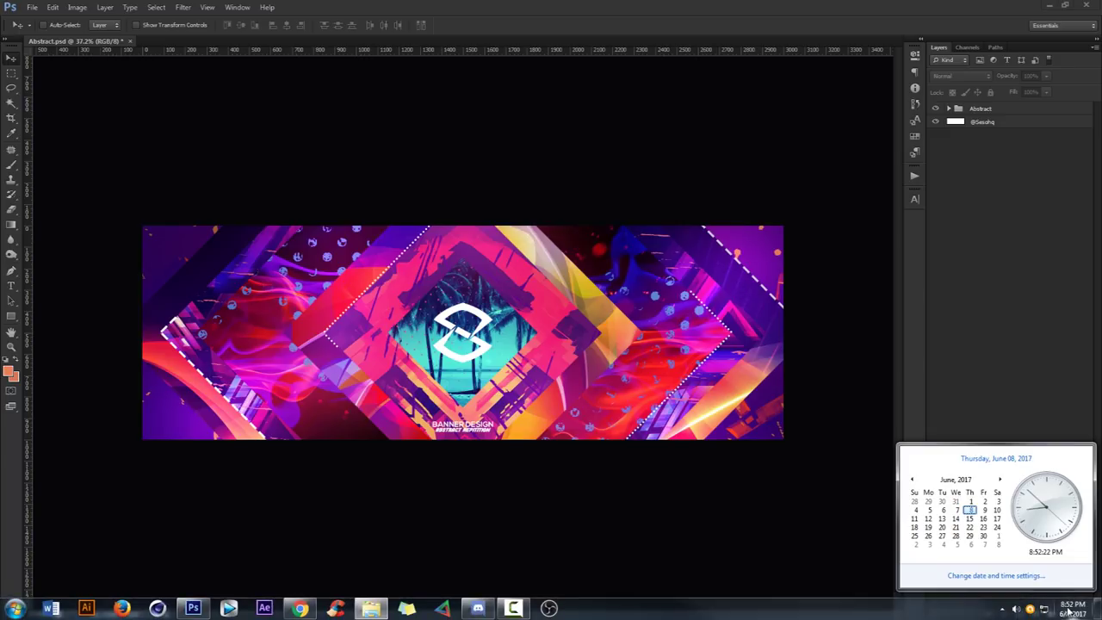
left_click(1008, 397)
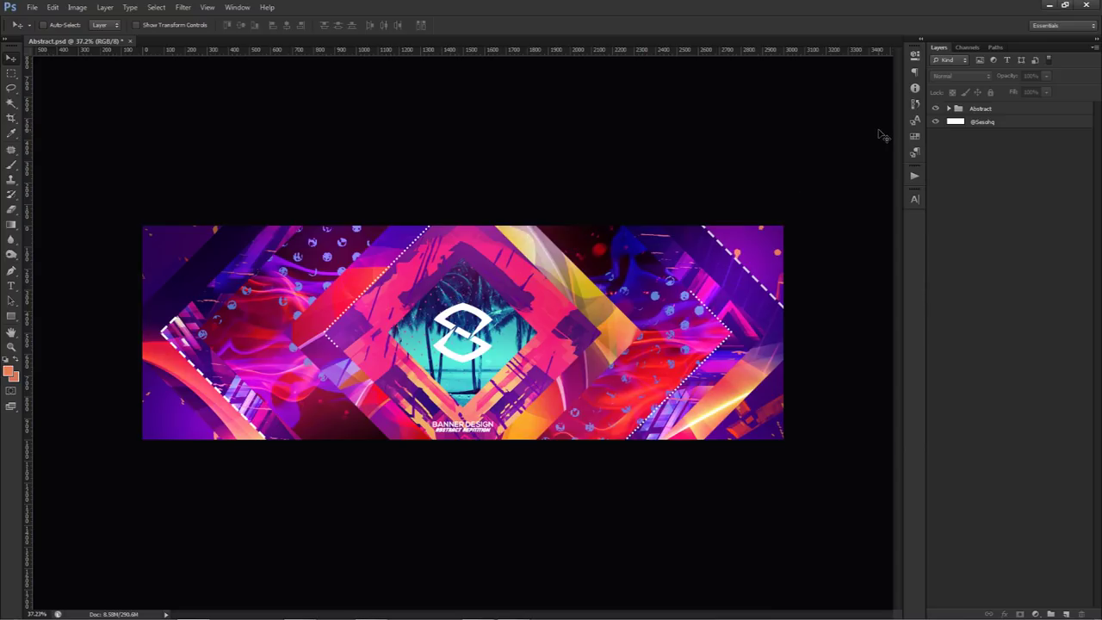
Hide the Abstract group, select the white background layer, activate the Rectangle tool and show the centre guides
left_click(936, 109)
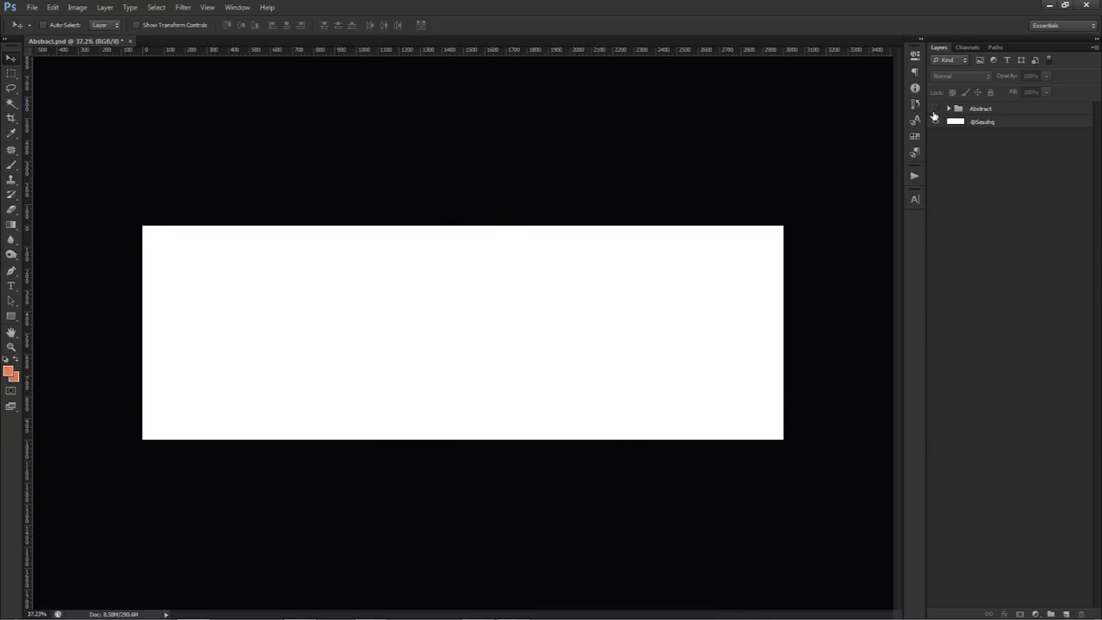
left_click(991, 122)
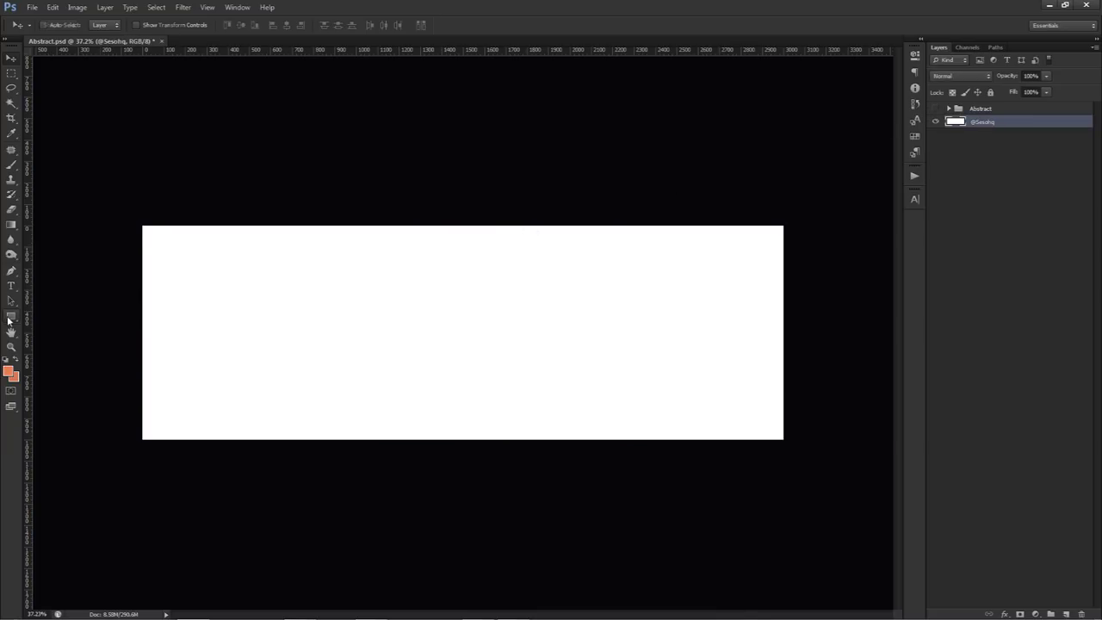
left_click(11, 317)
left_click(58, 313)
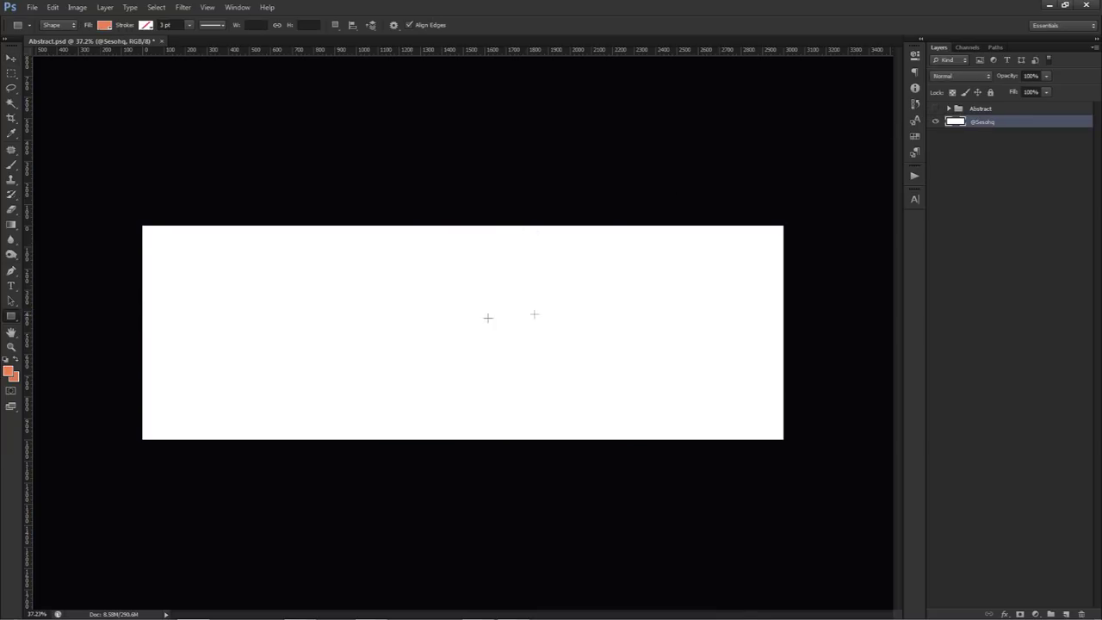
key("ctrl+semicolon")
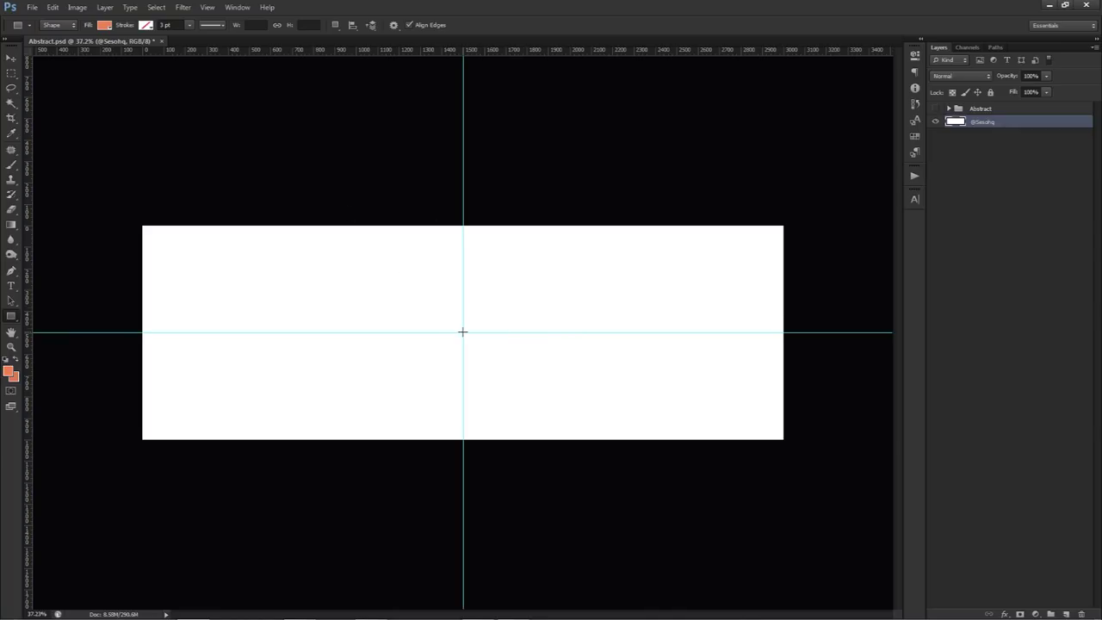
left_click(462, 332, "alt")
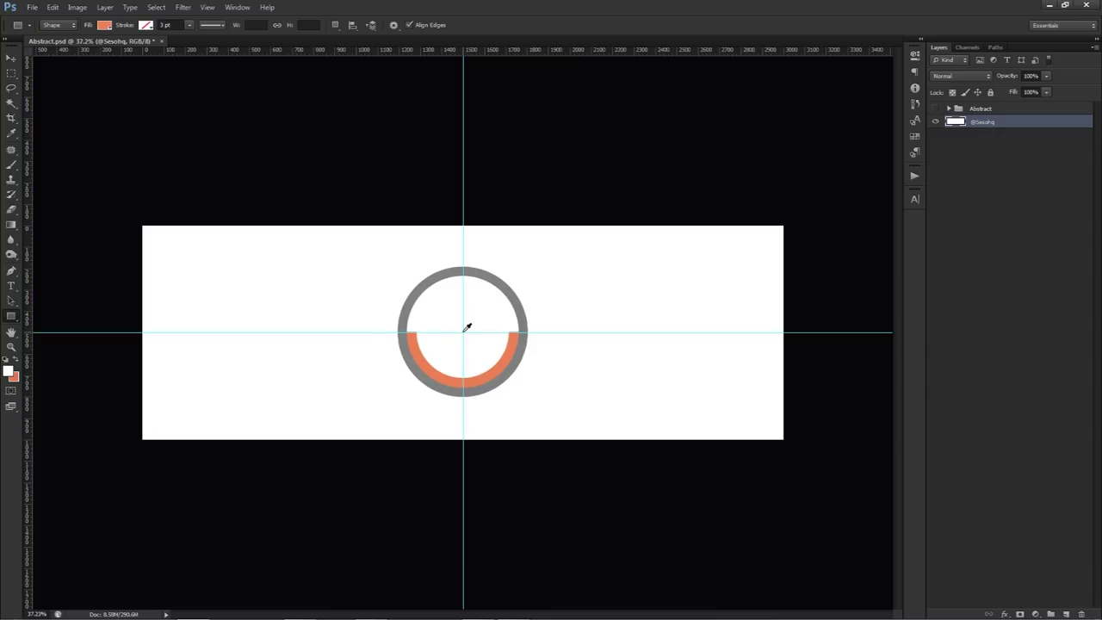
left_click_drag(464, 335, 578, 256)
key("ctrl+z")
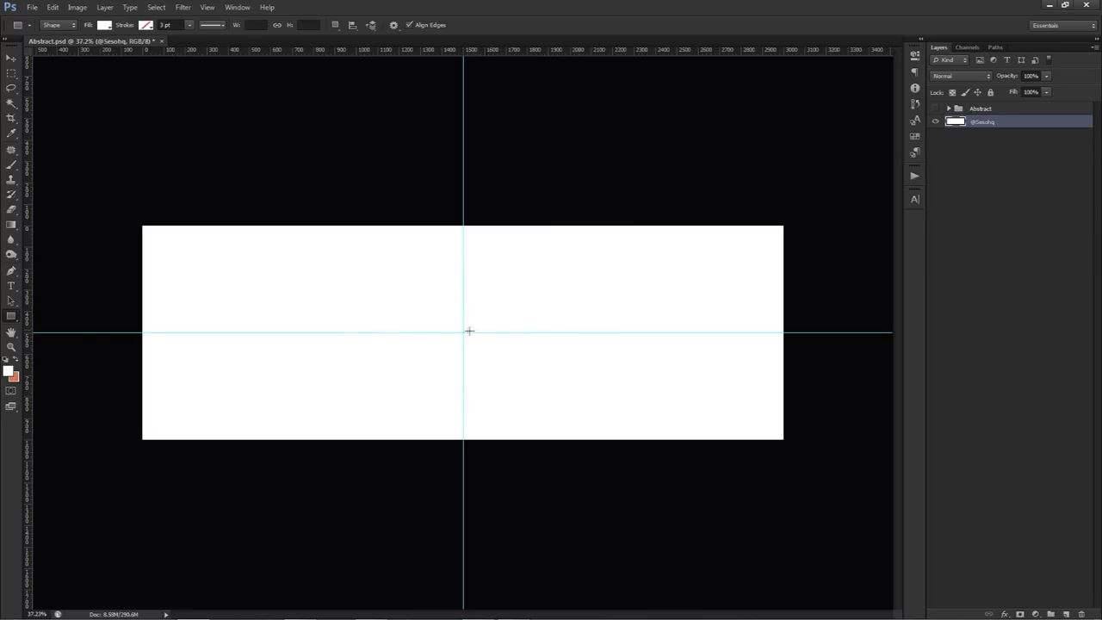
Draw a square of about 786 px centred on the guide intersection and fill it with muted red
left_click_drag(464, 332, 548, 420)
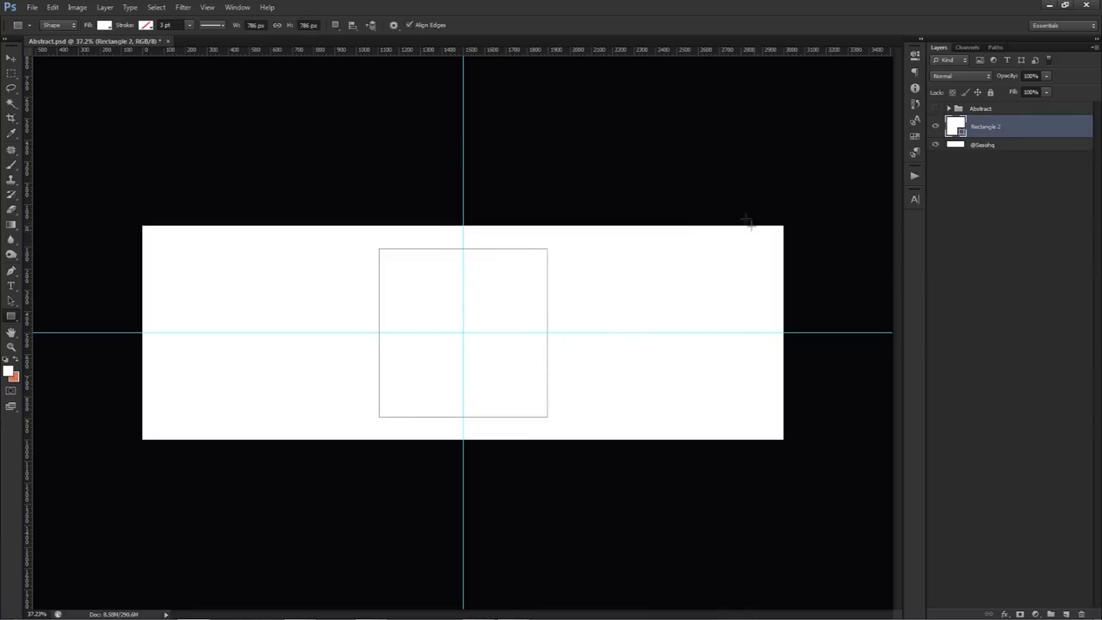
double_click(956, 127)
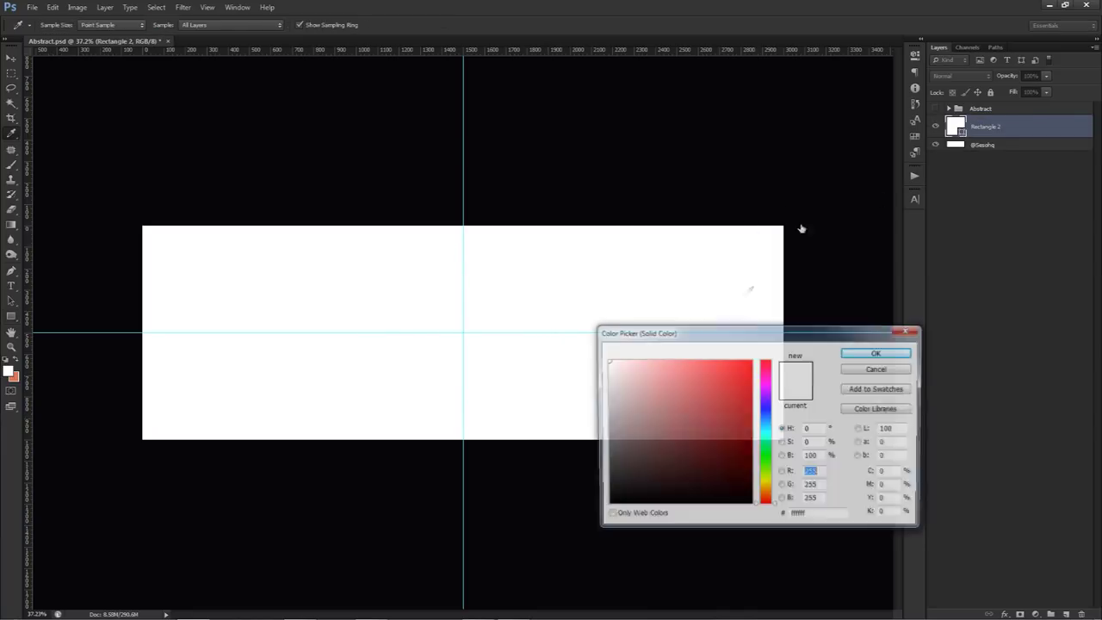
left_click(683, 402)
left_click(854, 353)
Rotate the red square 45° about its centre to form a diamond
key("v")
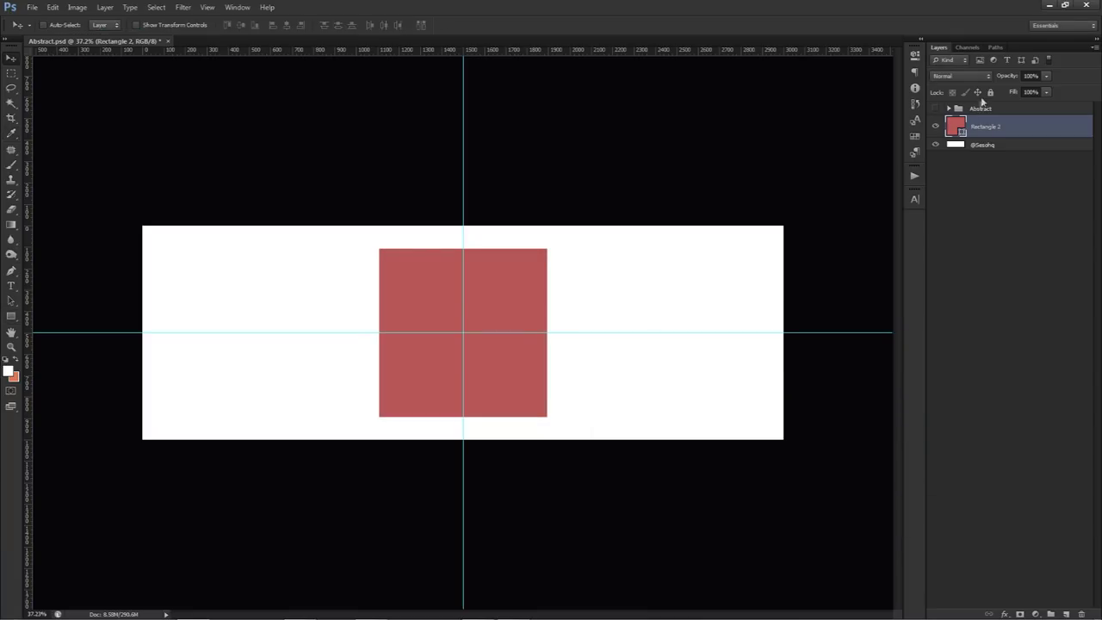
key("ctrl+t")
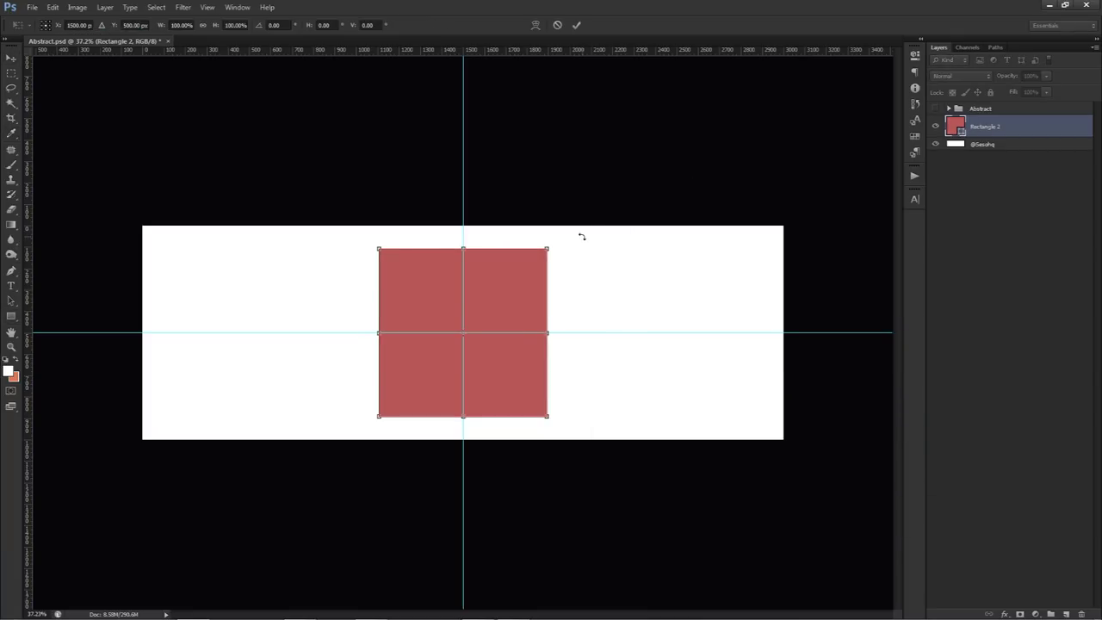
left_click_drag(559, 244, 597, 264)
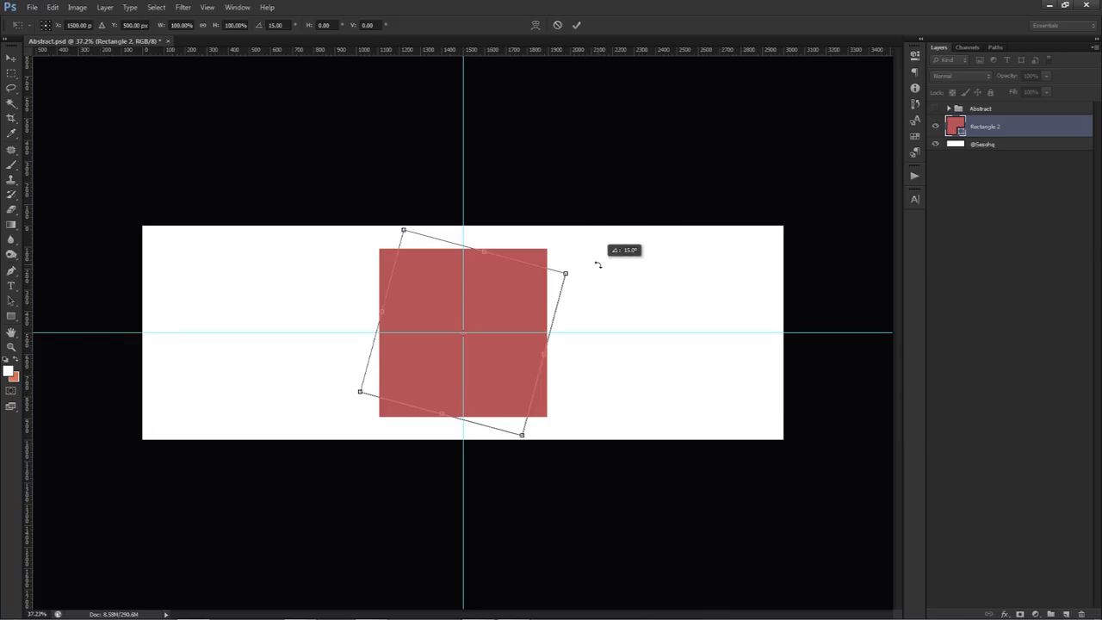
left_click_drag(596, 264, 619, 325)
right_click(619, 325)
key("Escape")
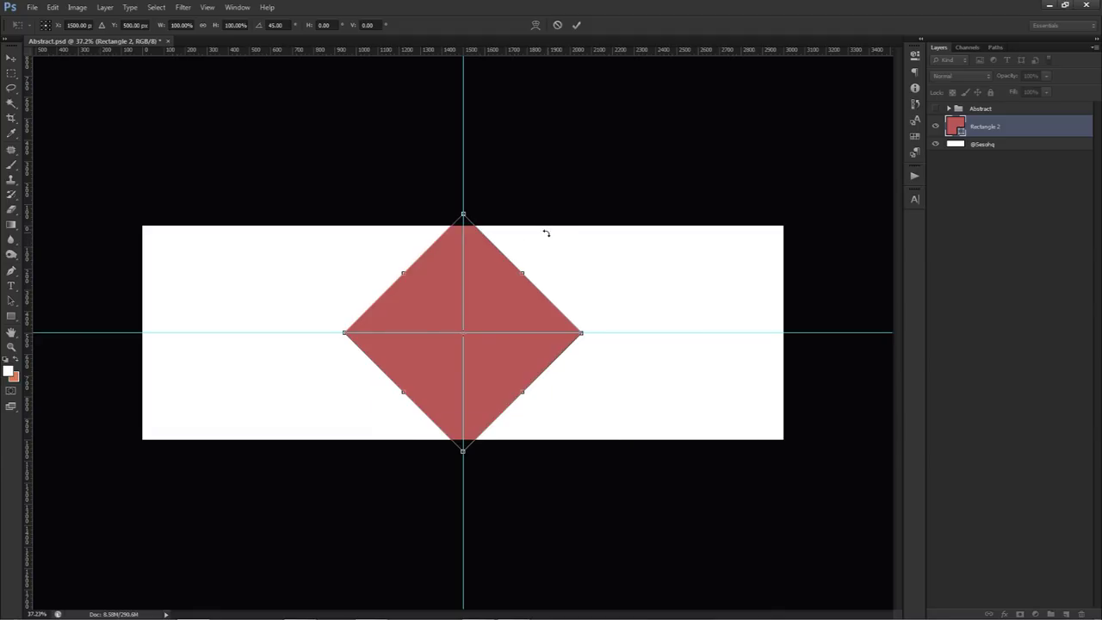
left_click(577, 25)
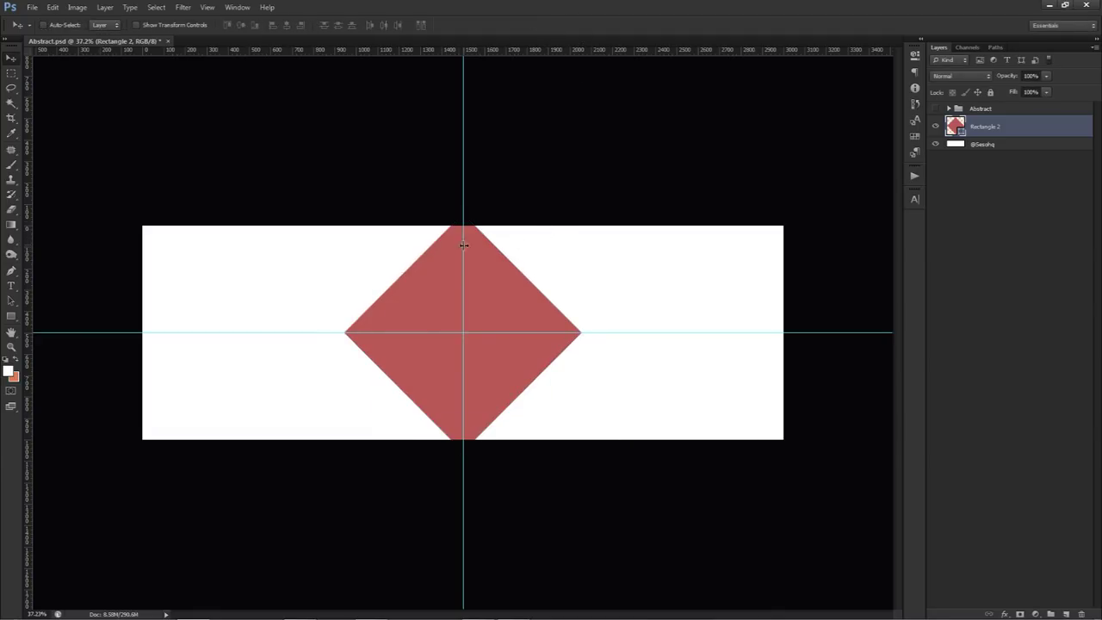
Scale the red diamond proportionally from its centre to about 77% so it fits inside the canvas
key("ctrl+t")
left_click_drag(582, 213, 544, 233)
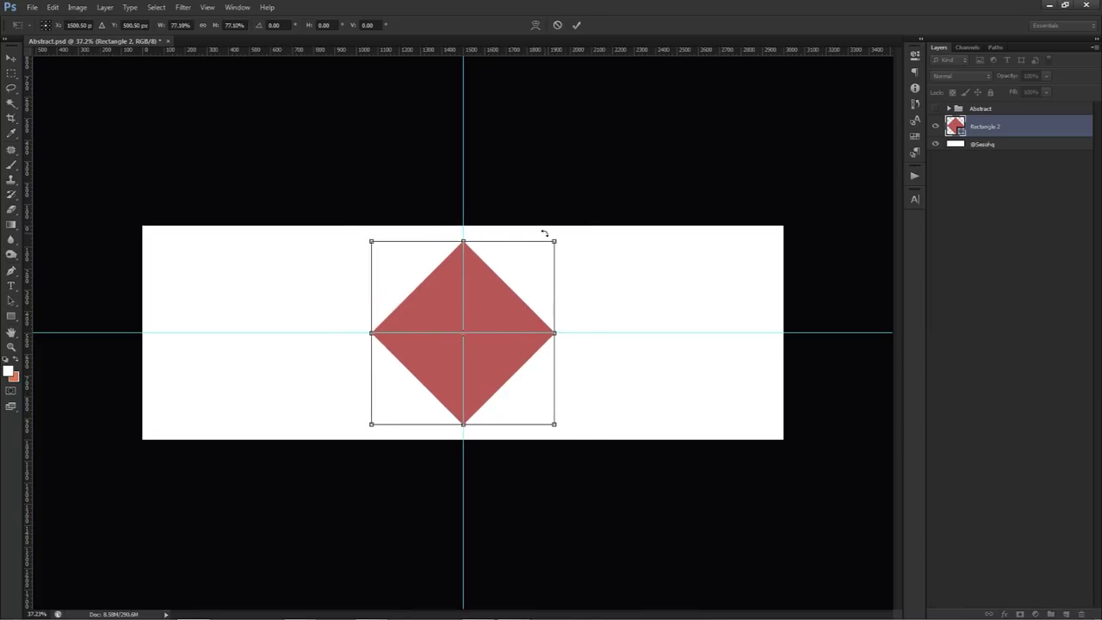
key("Return")
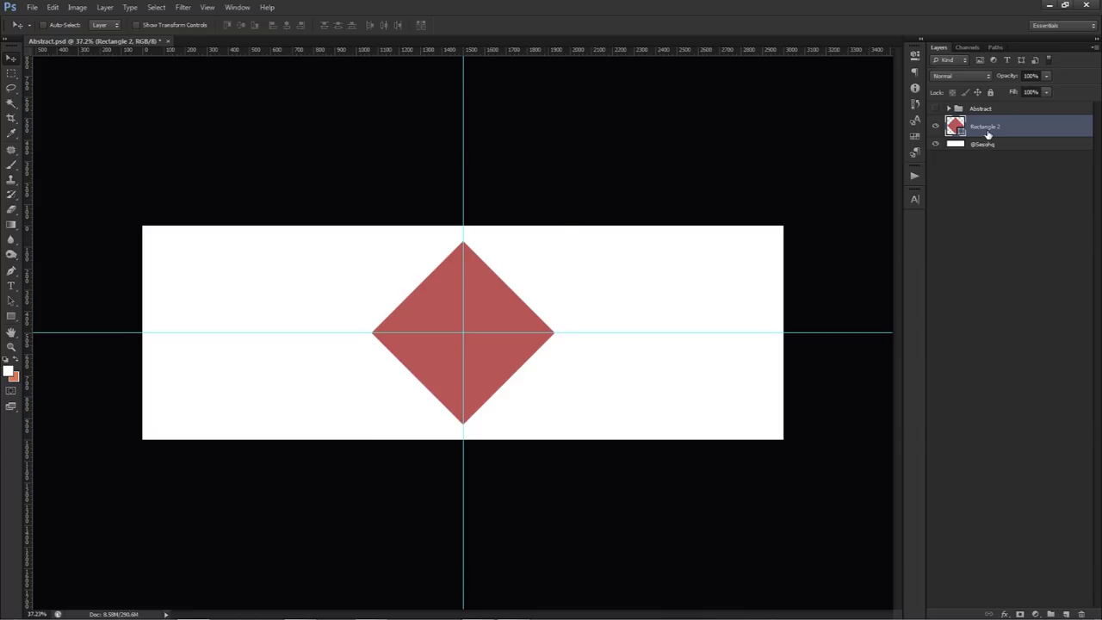
Duplicate the red diamond and recolour the lower of the two layers mid-grey
key("ctrl+j")
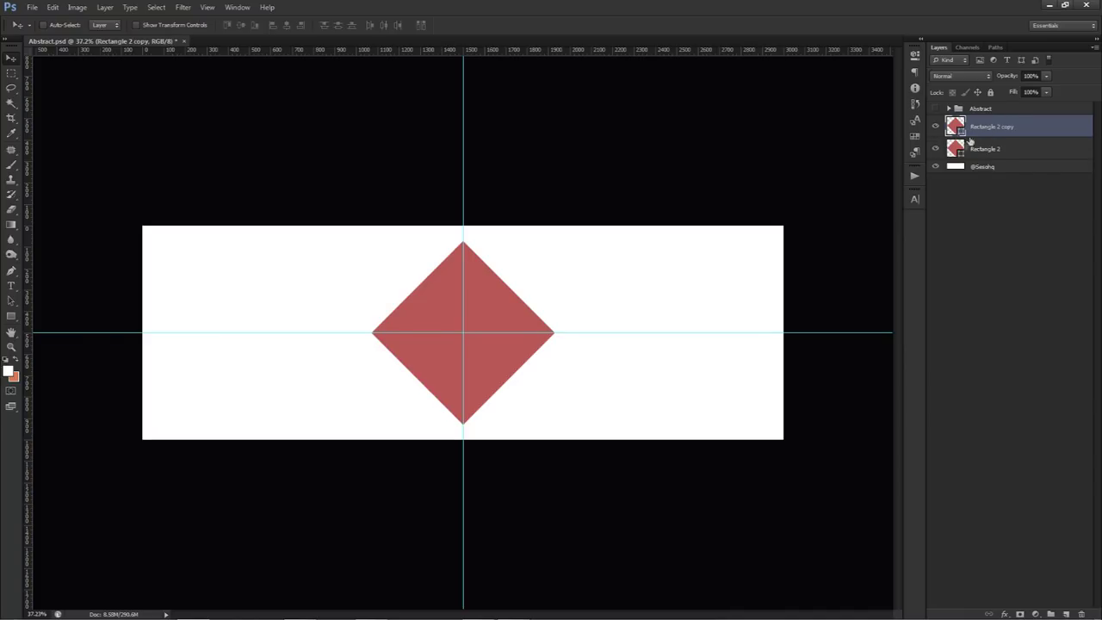
left_click(961, 154)
left_click(877, 354)
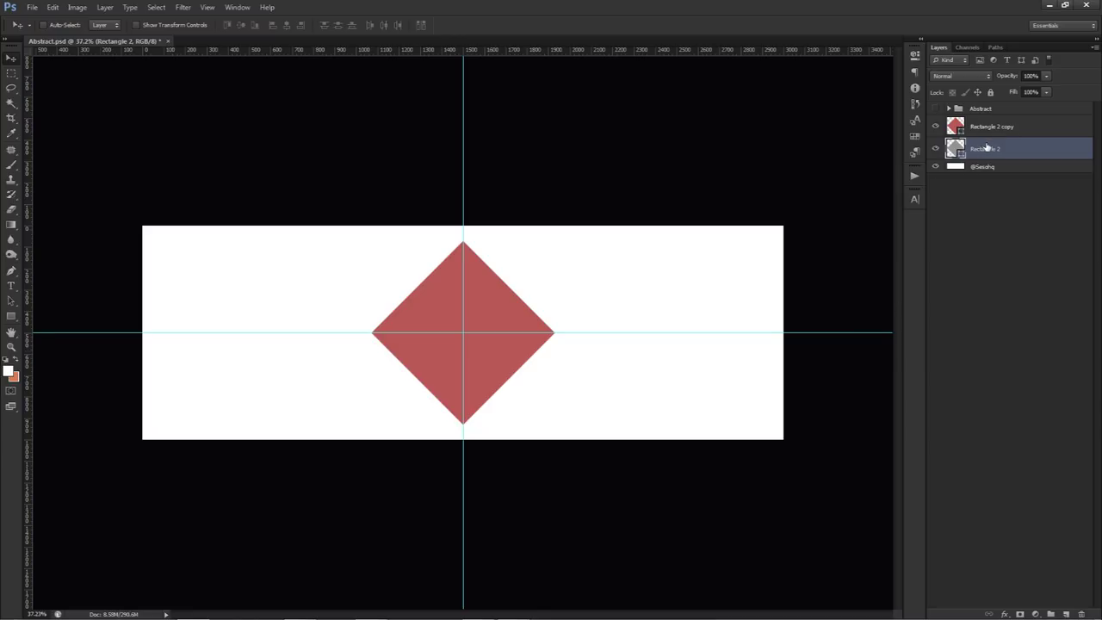
Enlarge the grey diamond from its centre so it frames the red one and extends past the canvas height
key("ctrl+t")
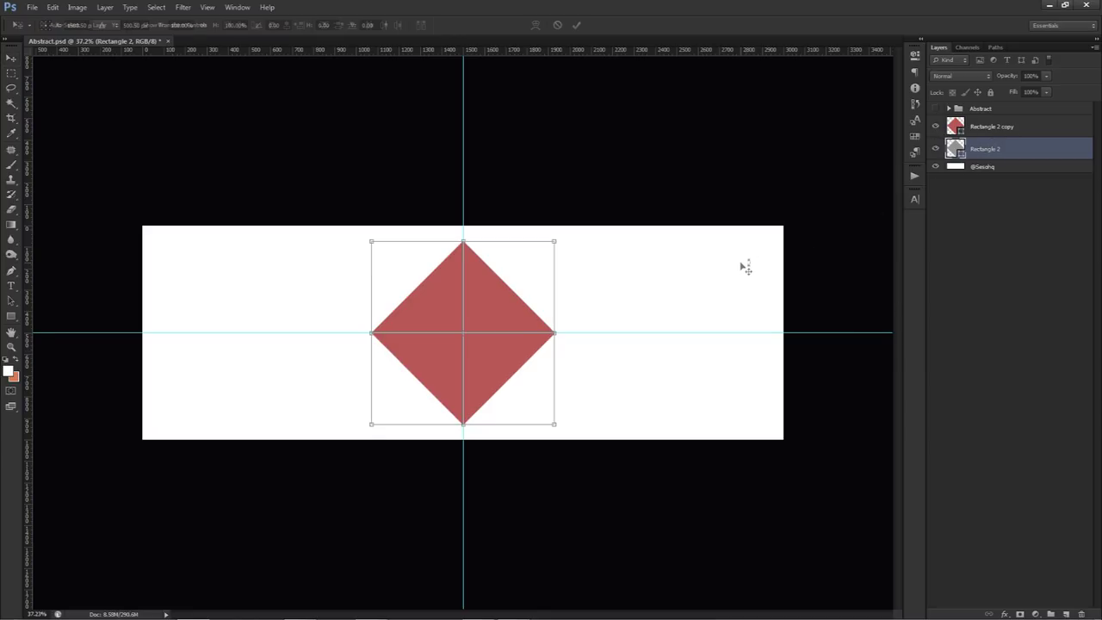
left_click_drag(556, 240, 594, 210)
key("Return")
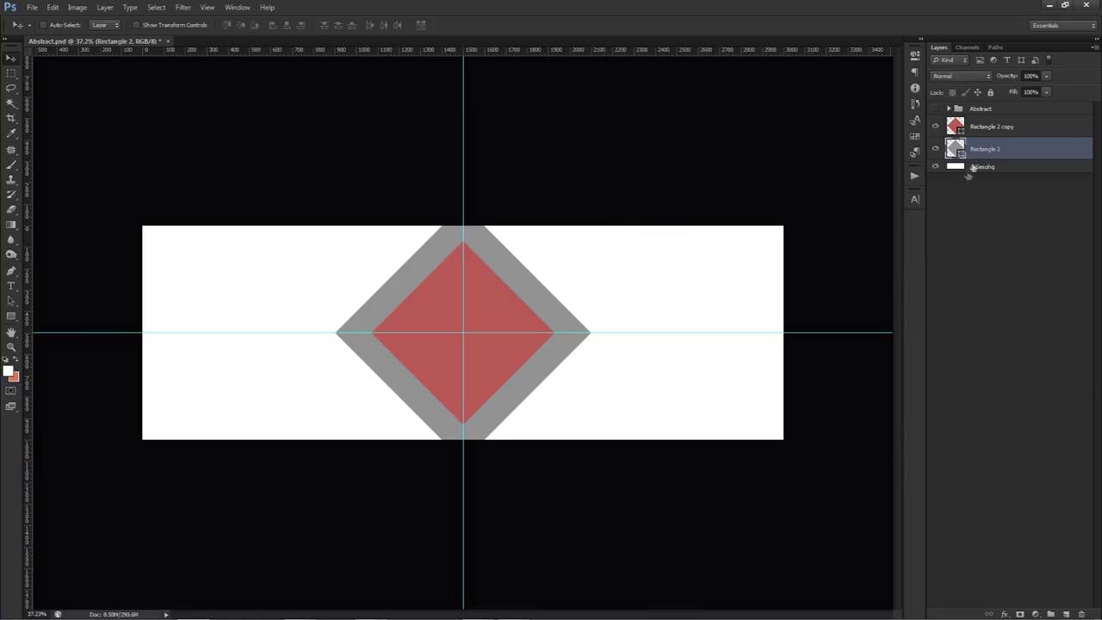
Duplicate the grey diamond and recolour the lower of the two grey layers to #646464
key("ctrl+j")
left_click(973, 172)
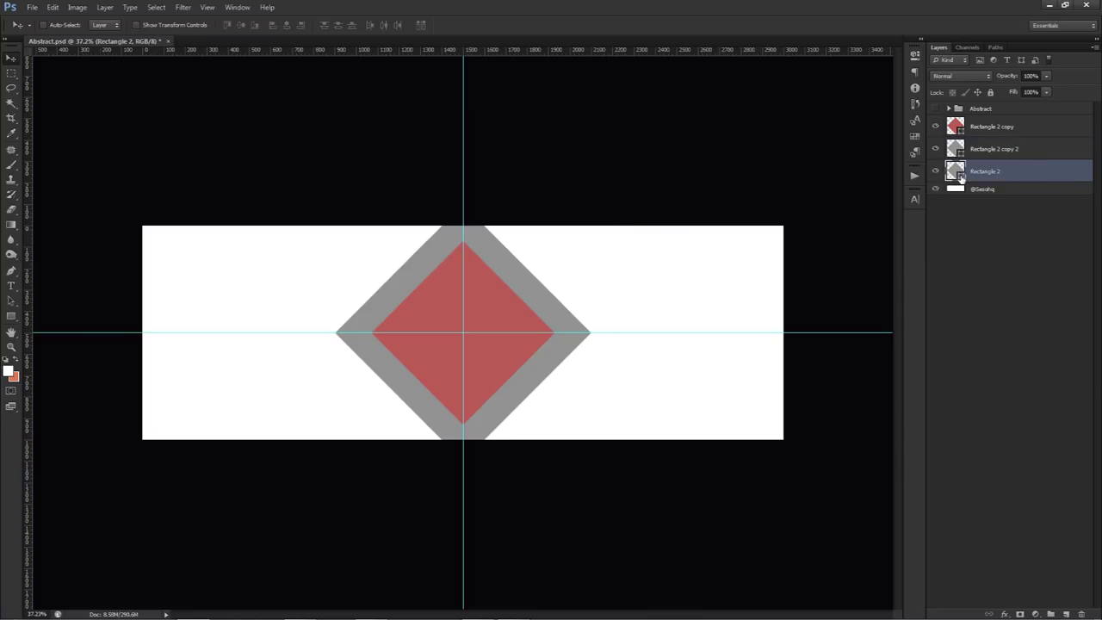
double_click(958, 172)
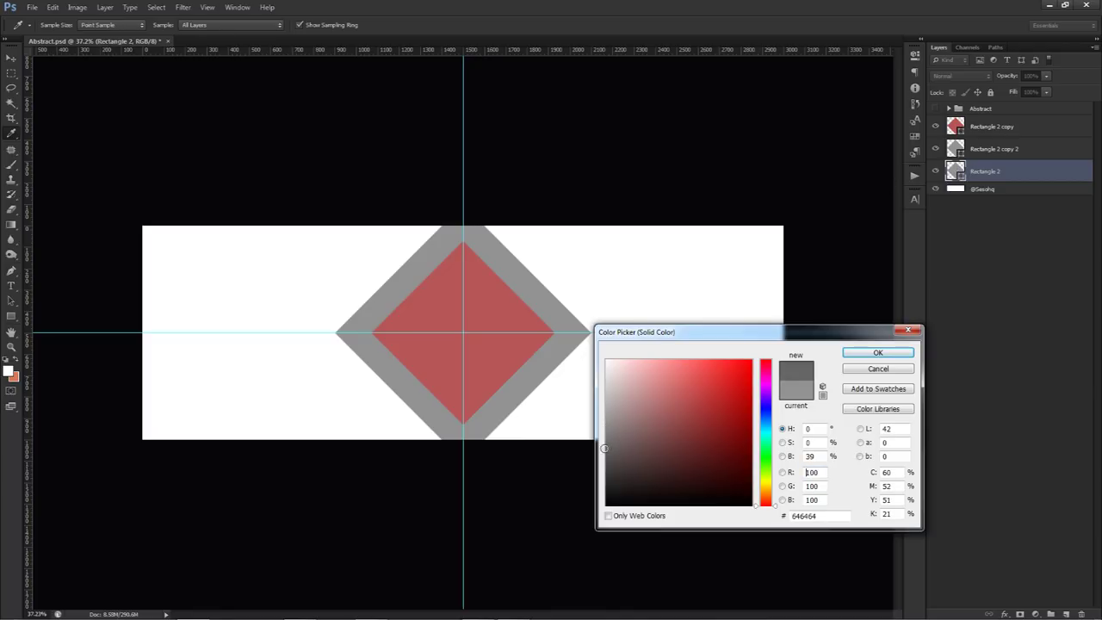
left_click(878, 352)
Scale the bottommost #646464 diamond proportionally from its centre to about 151%
key("ctrl+t")
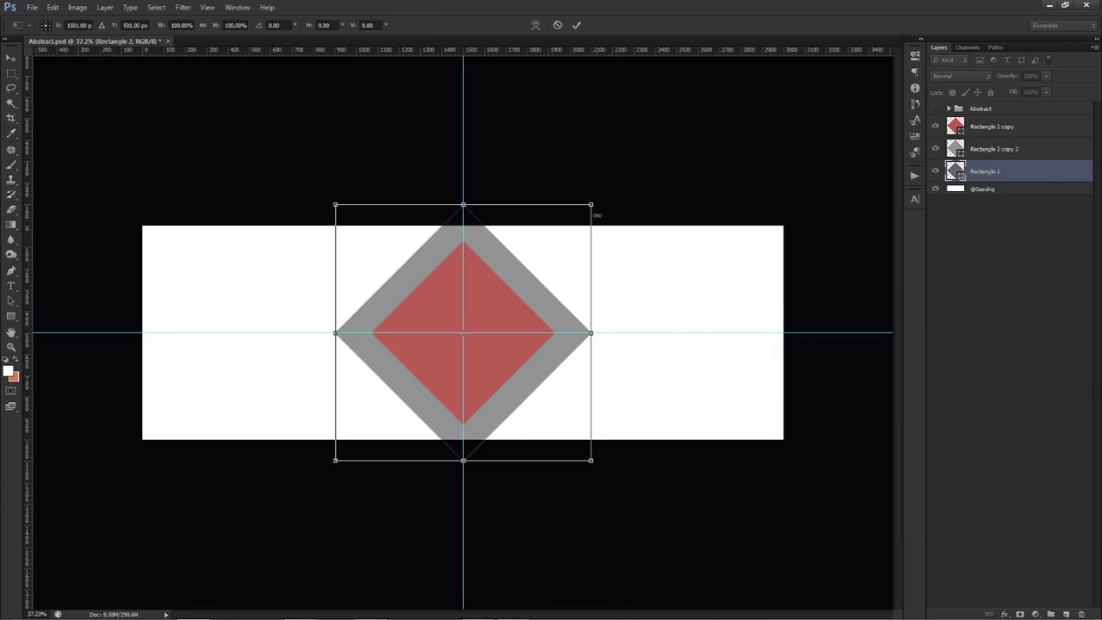
left_click_drag(592, 205, 679, 163)
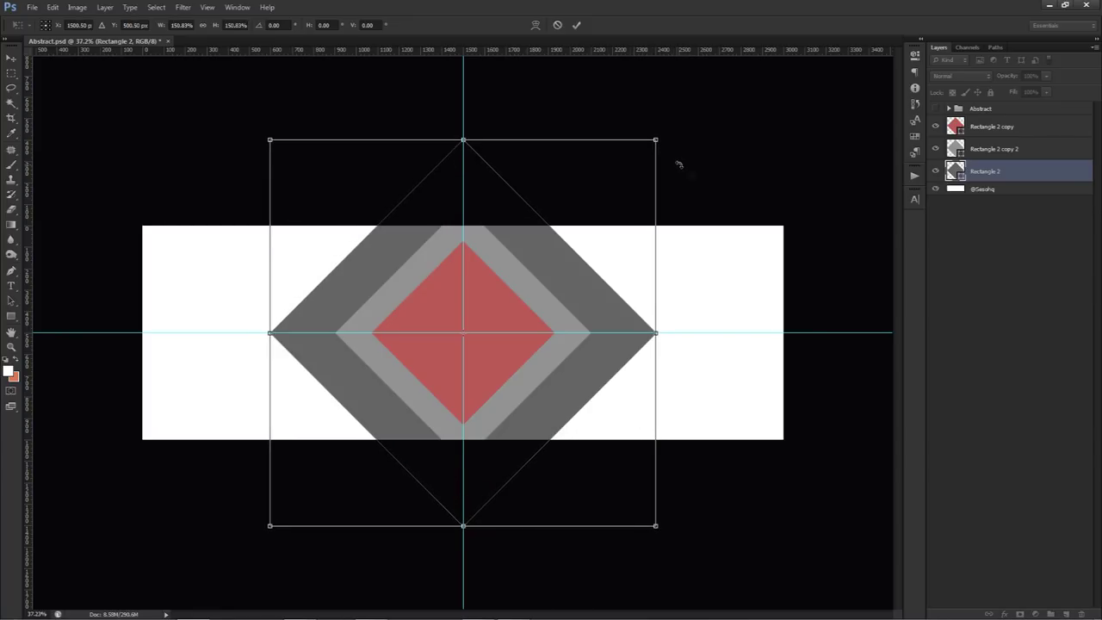
key("Return")
Duplicate the outermost grey diamond and recolour the bottommost diamond layer a darker grey
left_click_drag(995, 172, 991, 182)
left_click(982, 194)
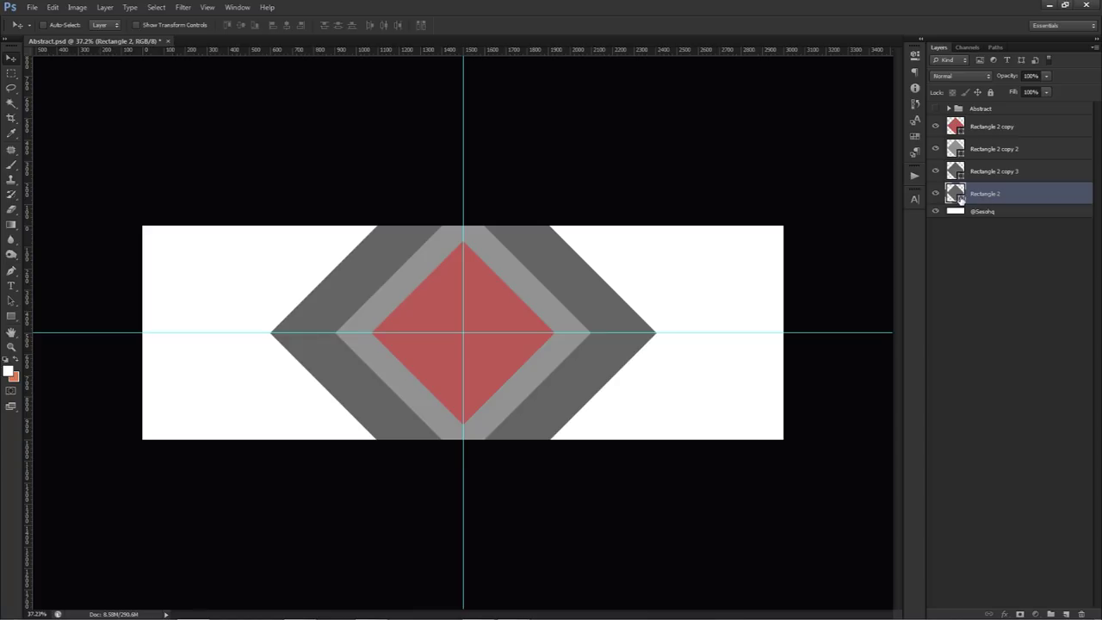
double_click(958, 194)
left_click(607, 460)
left_click(606, 471)
left_click(867, 354)
Enlarge the darker grey bottommost diamond from its centre to form a third grey band
key("ctrl+t")
left_click_drag(659, 143, 706, 107)
key("Return")
Duplicate the darkest diamond and enlarge the bottommost one from its centre until its side points nearly reach the canvas edges
key("ctrl+j")
left_click(973, 216)
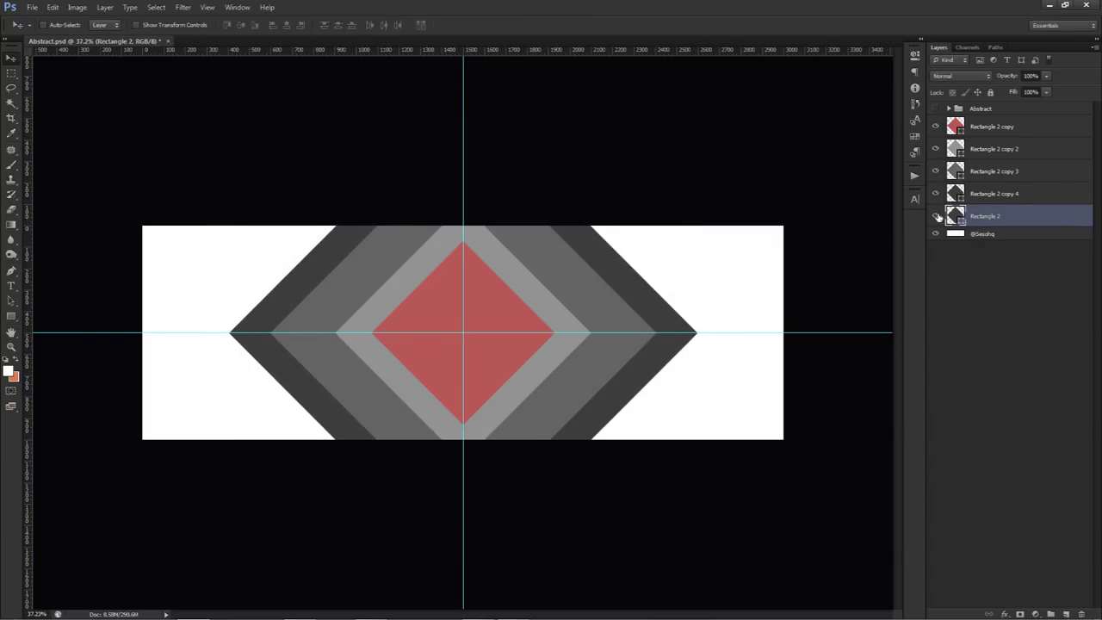
key("ctrl+t")
left_click_drag(697, 101, 763, 60)
key("Return")
Recolour the outermost diamond near-black to separate it from the dark grey band inside it
double_click(968, 221)
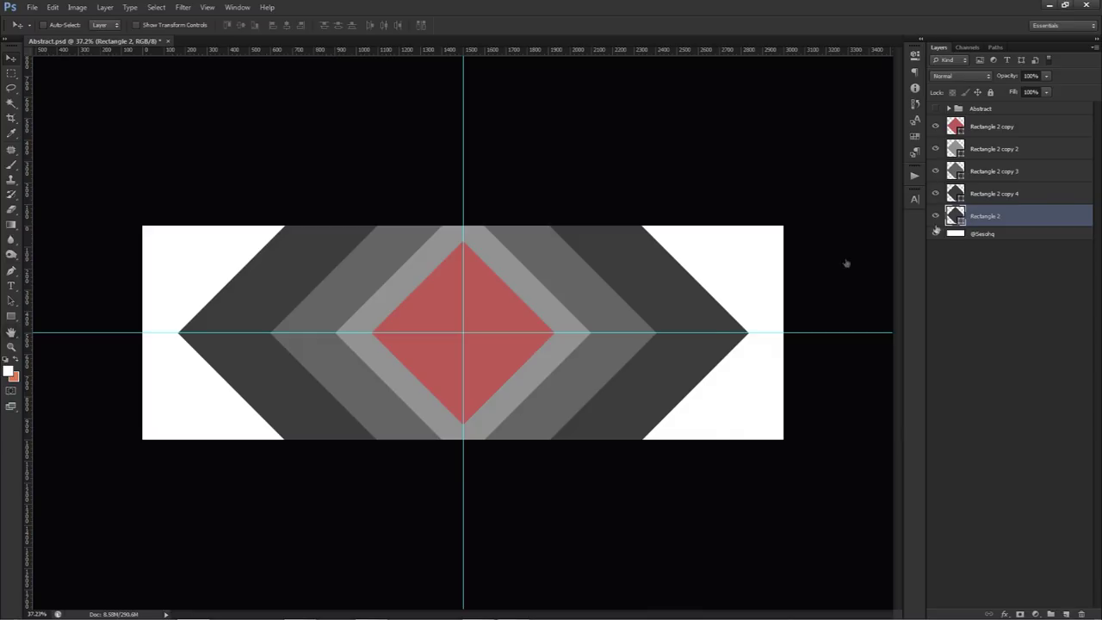
left_click(1046, 350)
double_click(959, 219)
left_click(878, 352)
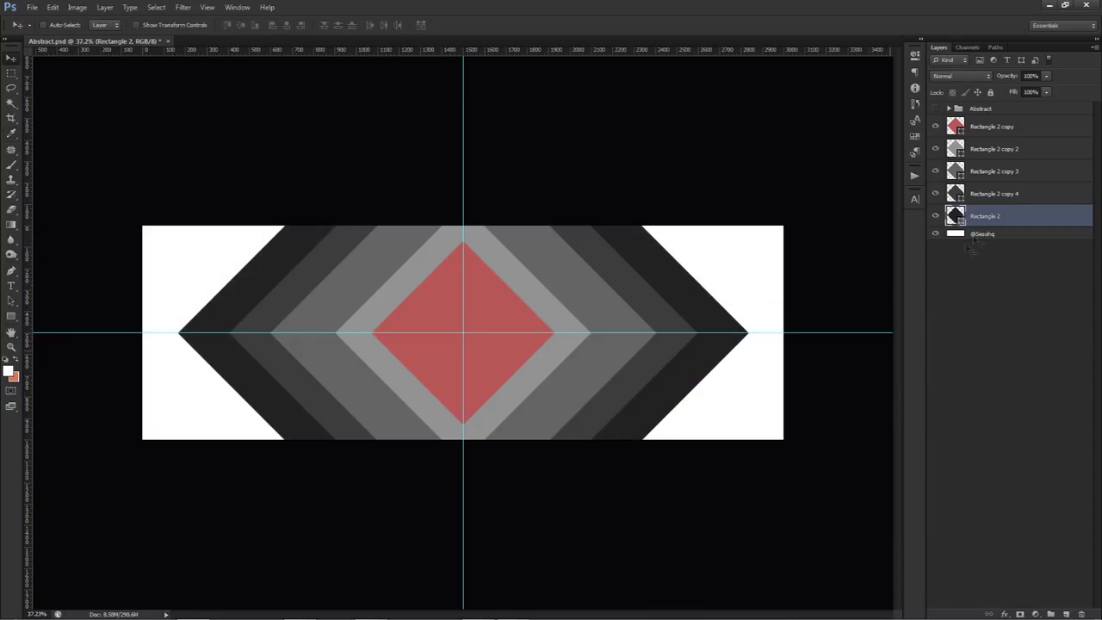
Duplicate the outermost near-black diamond and enlarge the bottommost one from its centre to about 124%, past the canvas's side edges
left_click_drag(979, 235, 983, 241)
key("ctrl+t")
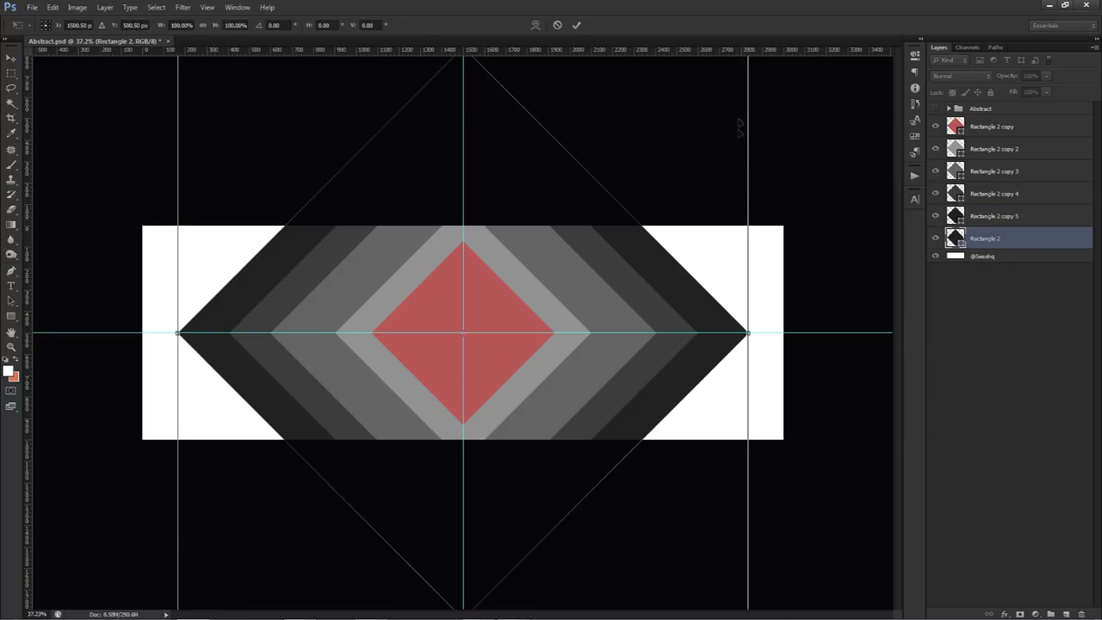
key("ctrl+minus")
left_click_drag(680, 116, 745, 77)
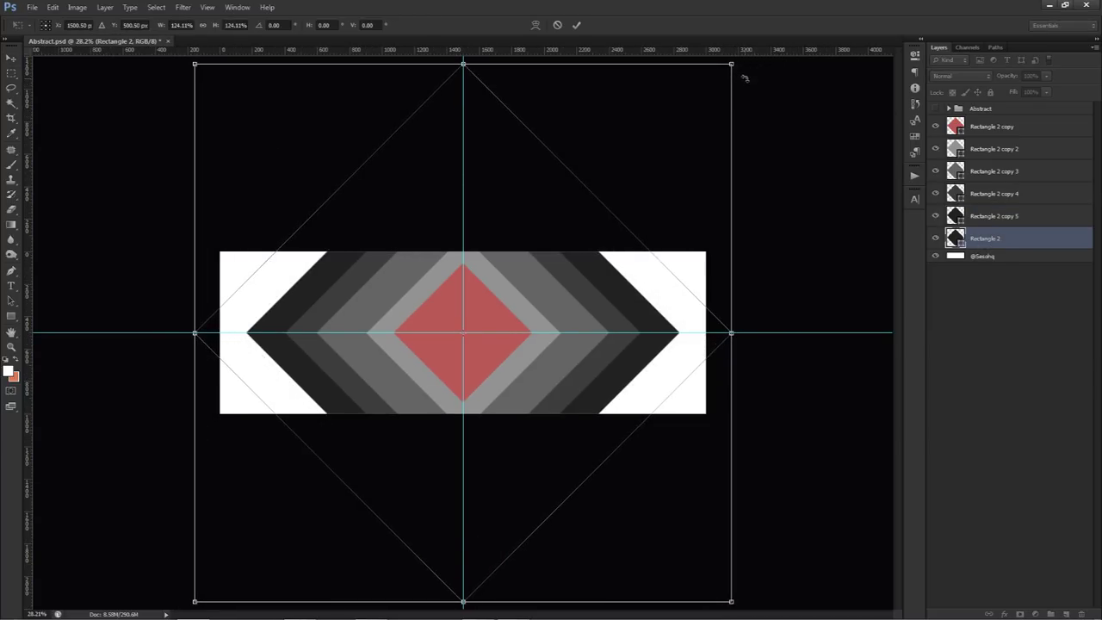
key("Return")
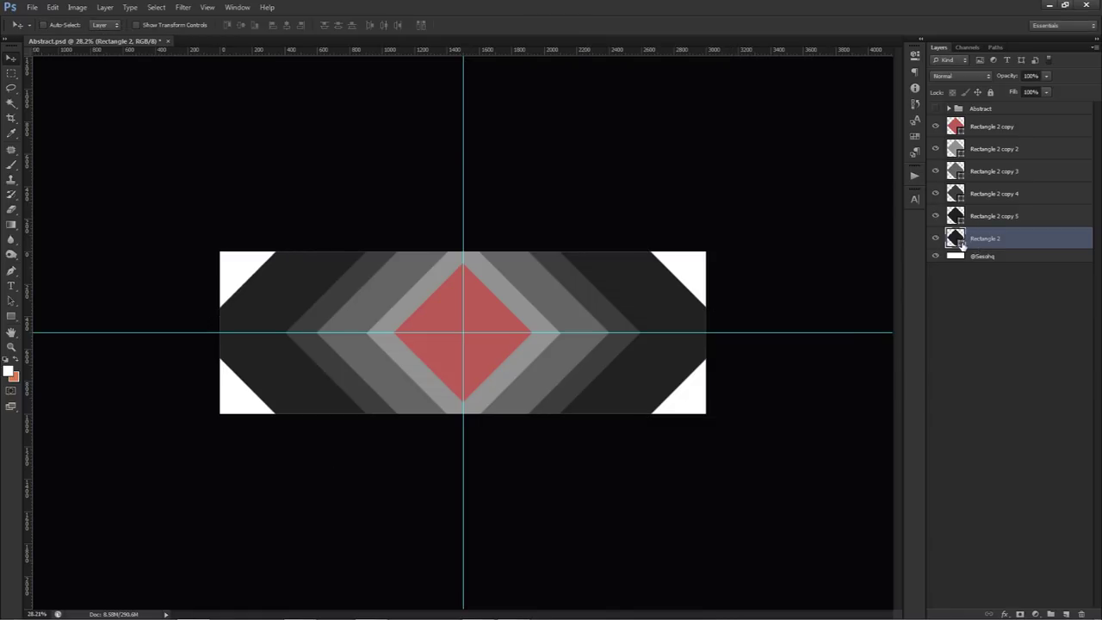
Recolour the bottommost diamond to the near-black #0e0e0e and hide the guides
double_click(962, 244)
left_click(606, 498)
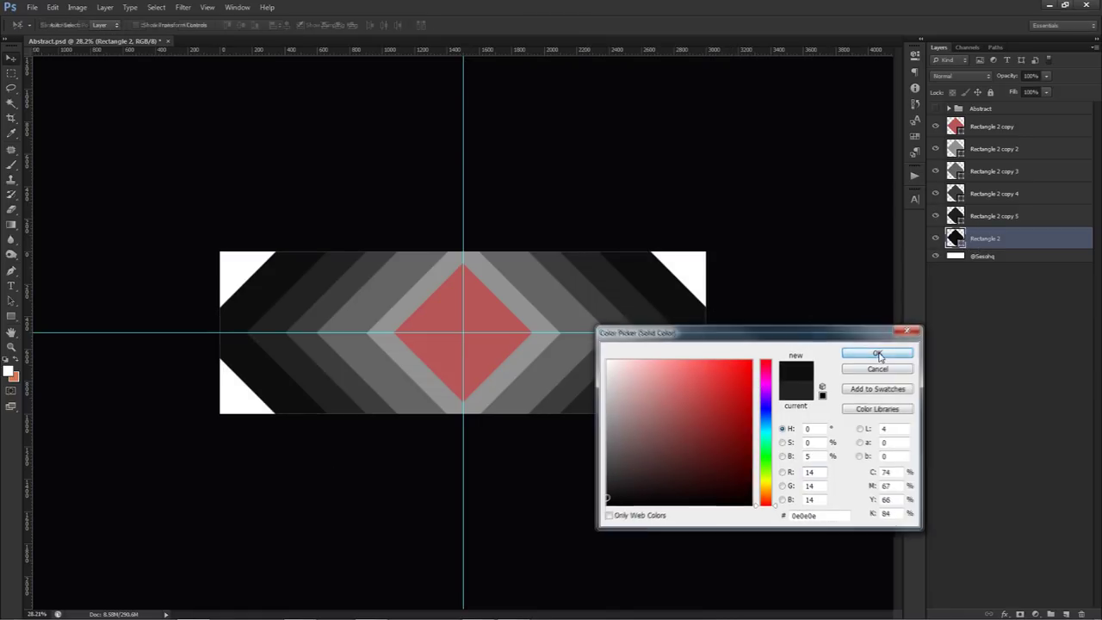
left_click(878, 354)
key("ctrl+semicolon")
scroll(549, 303, "up", 1, "alt")
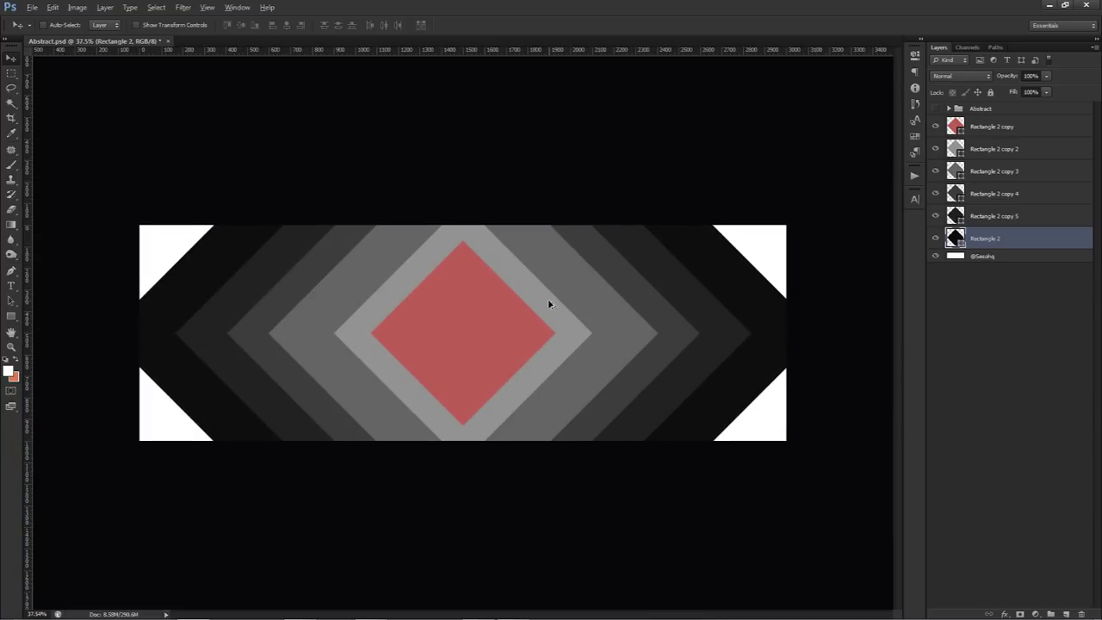
Shrink the Rectangle 2 copy 5 diamond from its centre to narrow its dark band
key("alt")
left_click(982, 217)
left_click(935, 216)
left_click(935, 216)
key("ctrl+t")
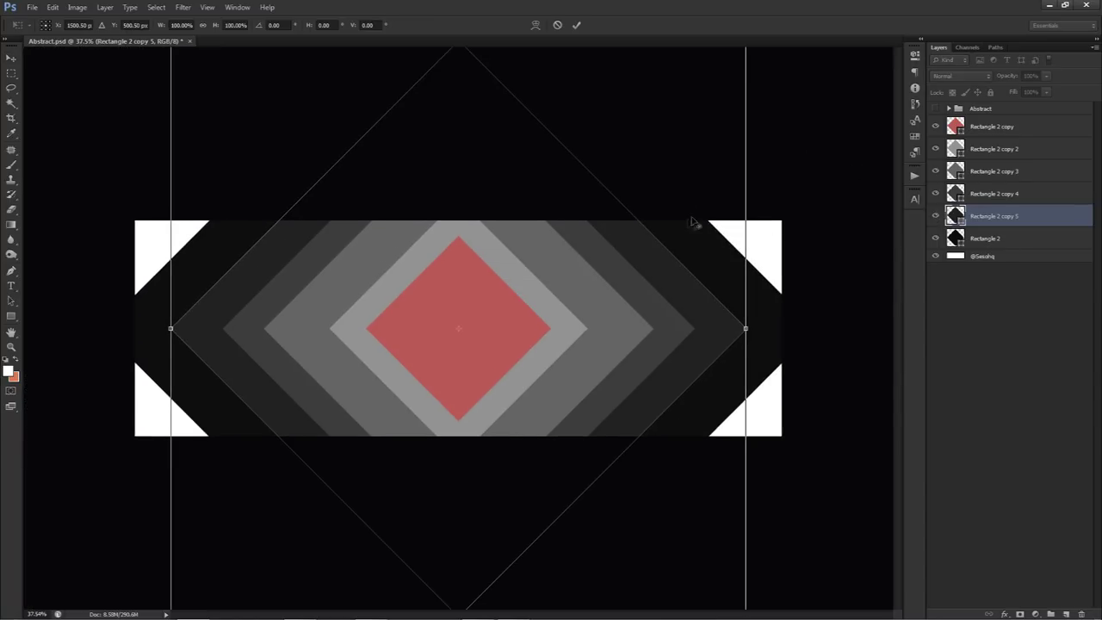
key("ctrl+0")
left_click_drag(724, 63, 695, 72)
key("Return")
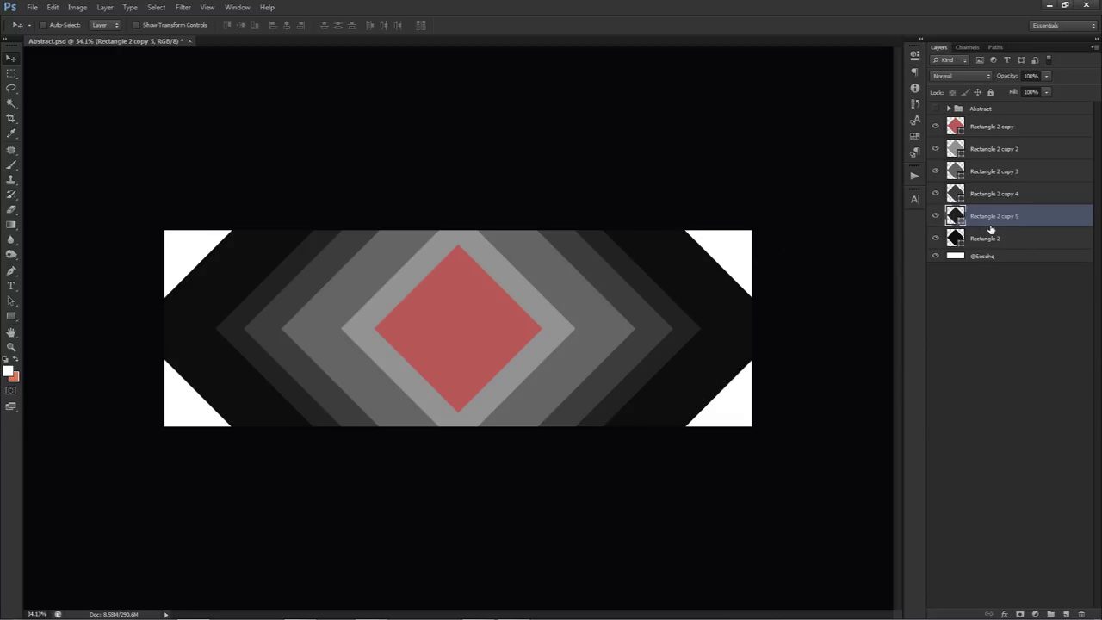
Enlarge the Rectangle 2 copy 5 diamond from its centre until its side points nearly touch the canvas edges
key("ctrl+t")
left_click_drag(701, 85, 761, 55)
key("Return")
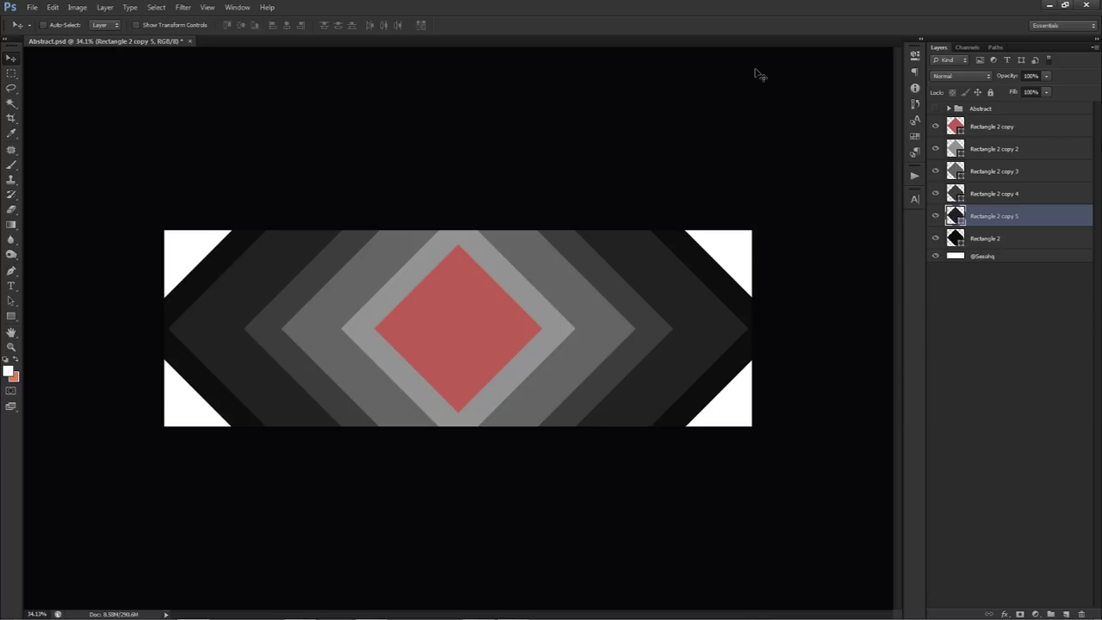
Rename the three innermost diamond layers 1, 2 and 3, starting from the red centre diamond
left_click(997, 130)
left_click(987, 177)
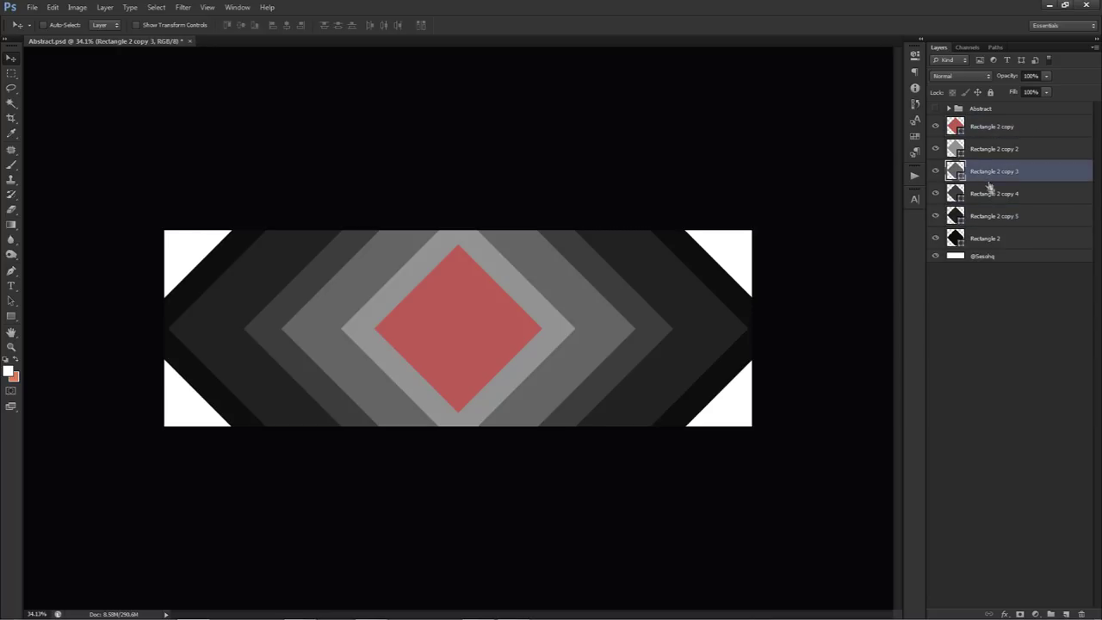
left_click(993, 240)
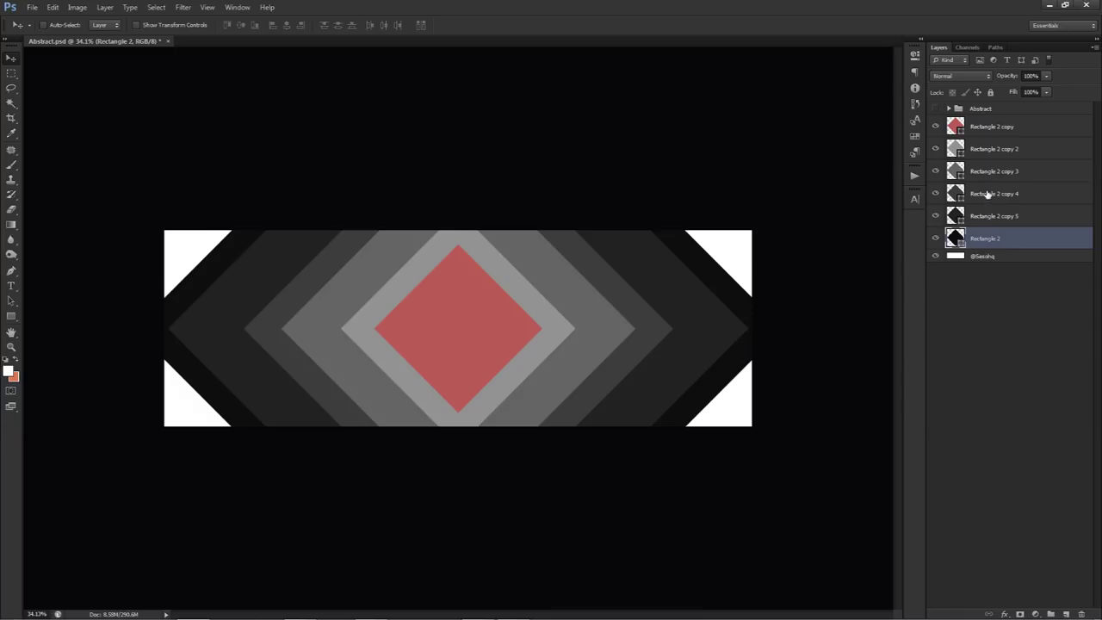
double_click(989, 131)
type("1")
double_click(990, 149)
type("2")
double_click(986, 171)
type("3")
Rename the three outer diamond layers 4, 5 and 6, ending with the bottommost diamond
double_click(987, 198)
double_click(988, 217)
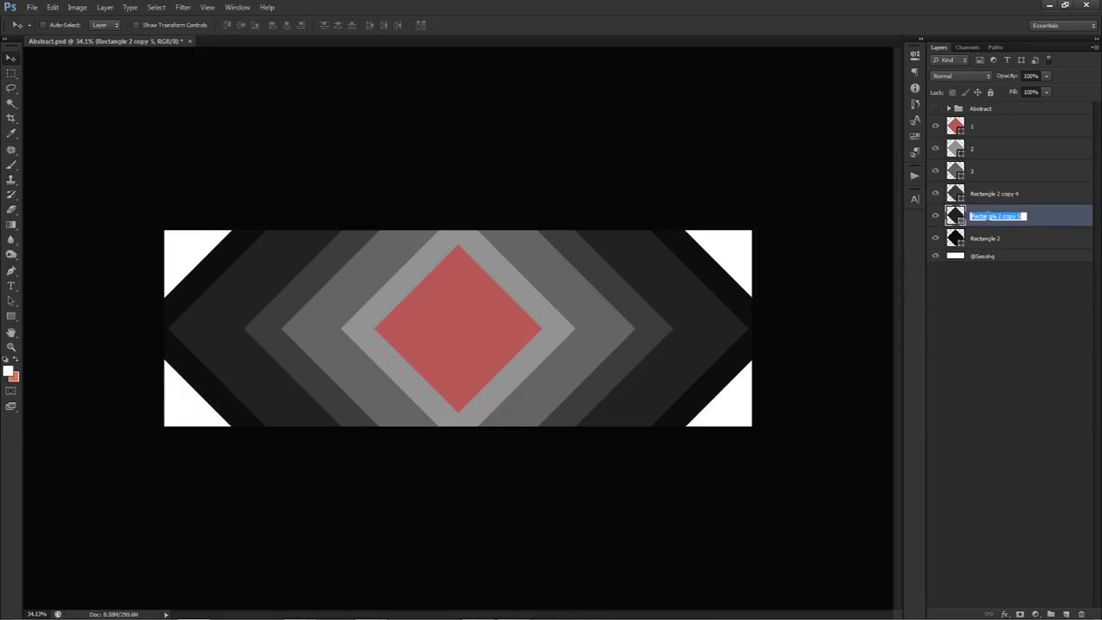
double_click(983, 194)
type("4")
left_click(983, 219)
double_click(982, 217)
type("5")
double_click(993, 239)
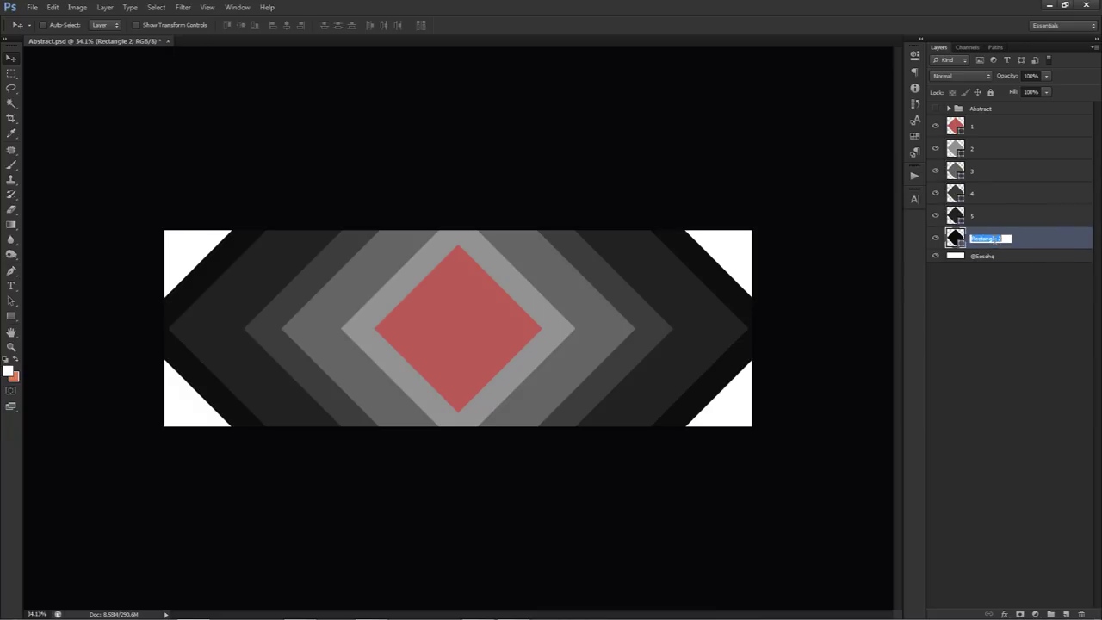
type("6")
left_click(1002, 303)
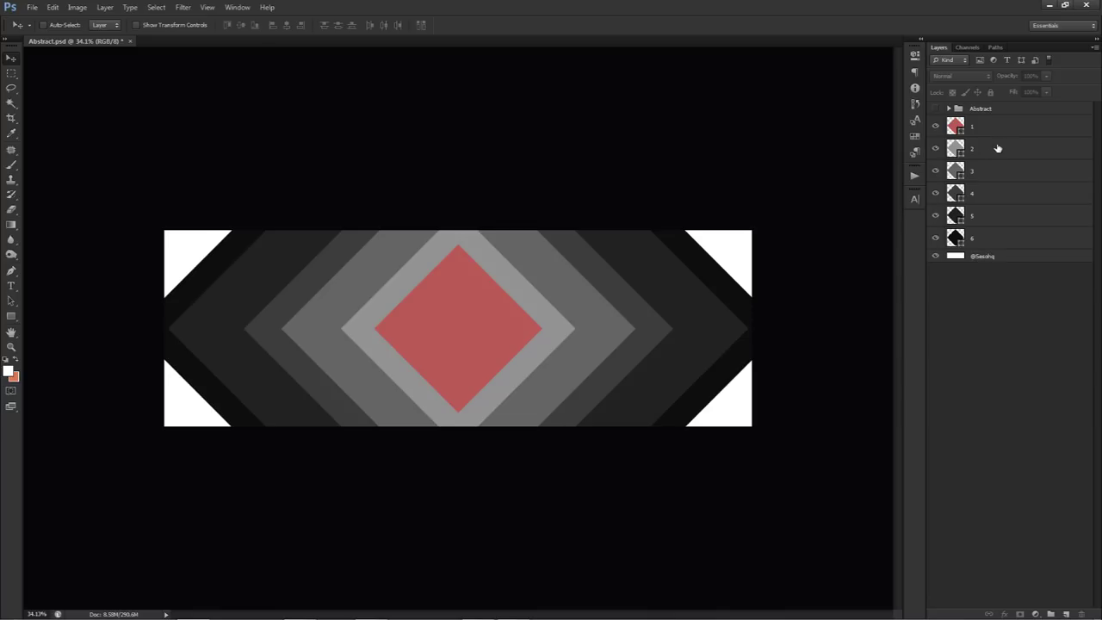
Place the Colorful-Abstract-Background-Vector-Illustration image above layer 2 and scale it up to about 20.65%
left_click(936, 151)
left_click(936, 152)
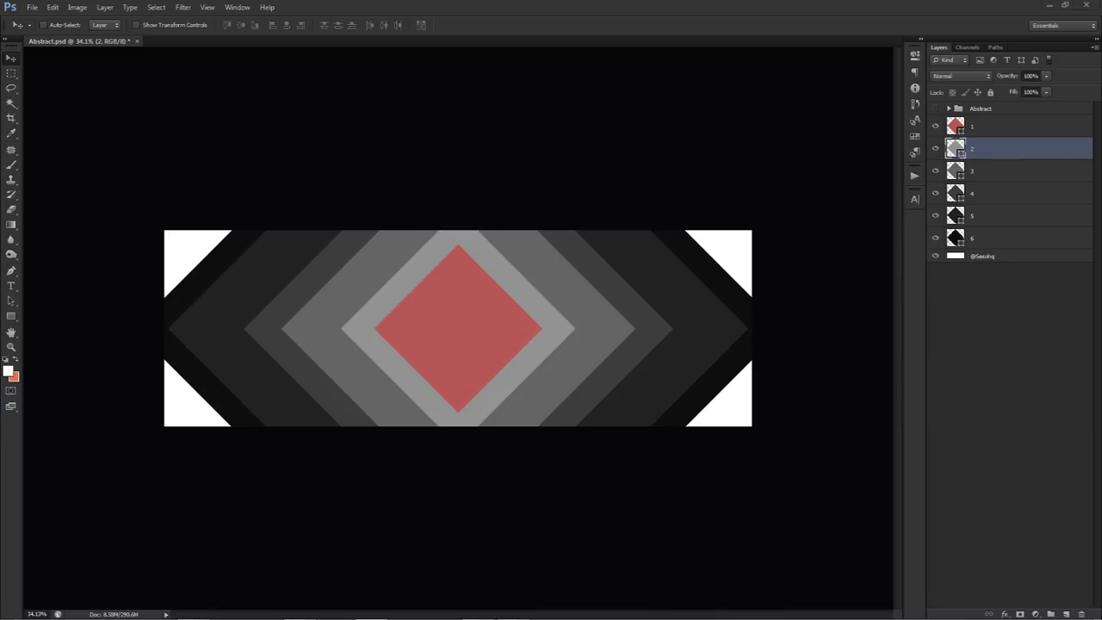
left_click_drag(782, 285, 620, 312)
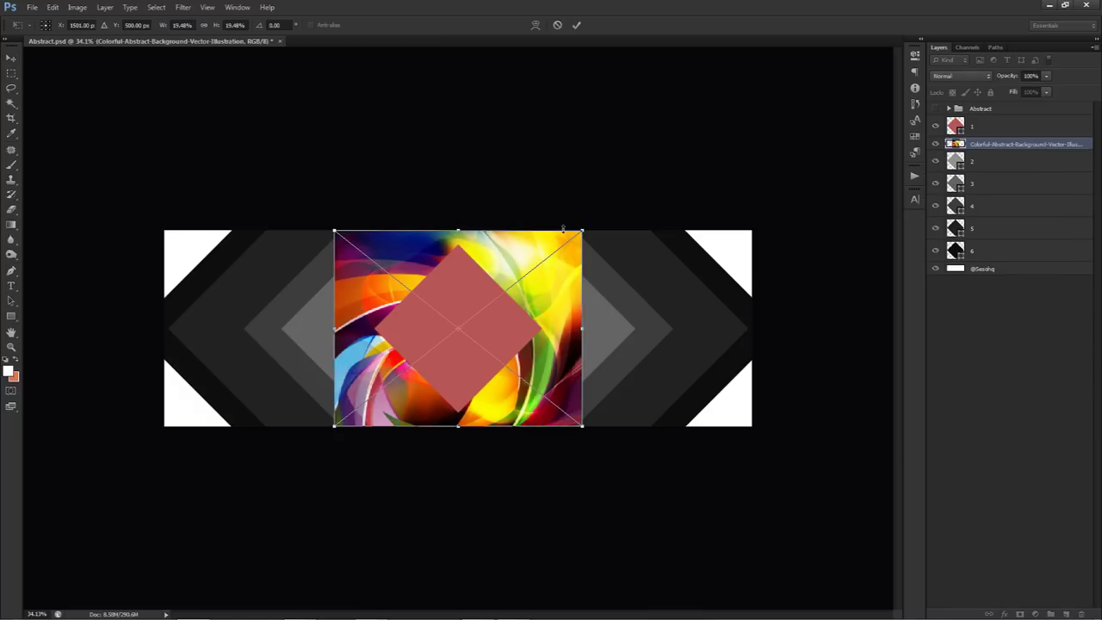
key("Return")
key("ctrl+t")
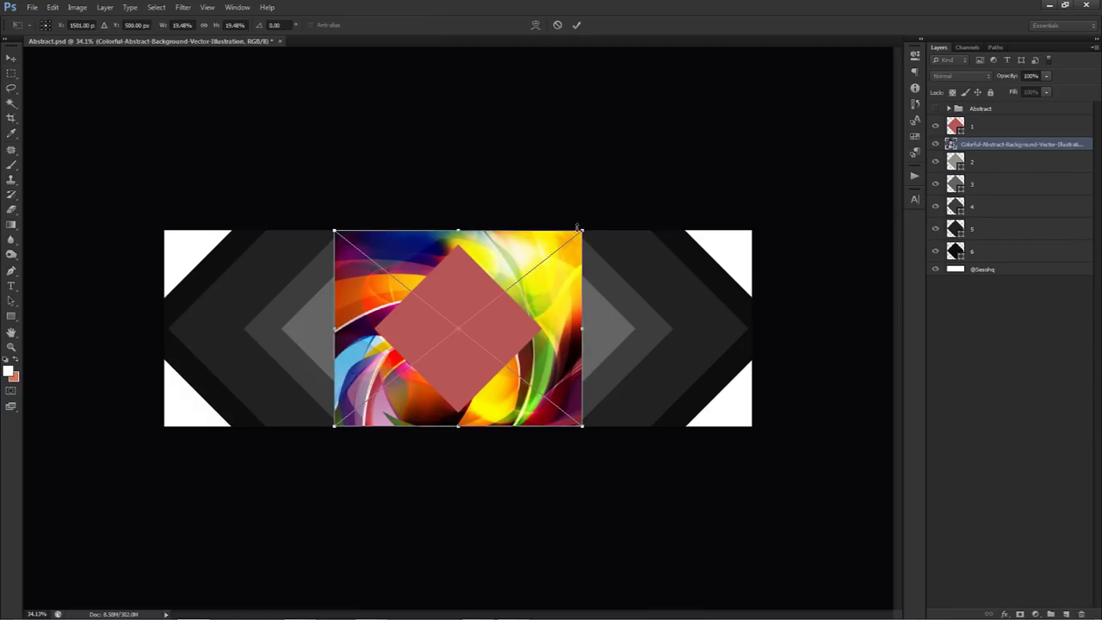
left_click_drag(579, 229, 598, 230)
key("Return")
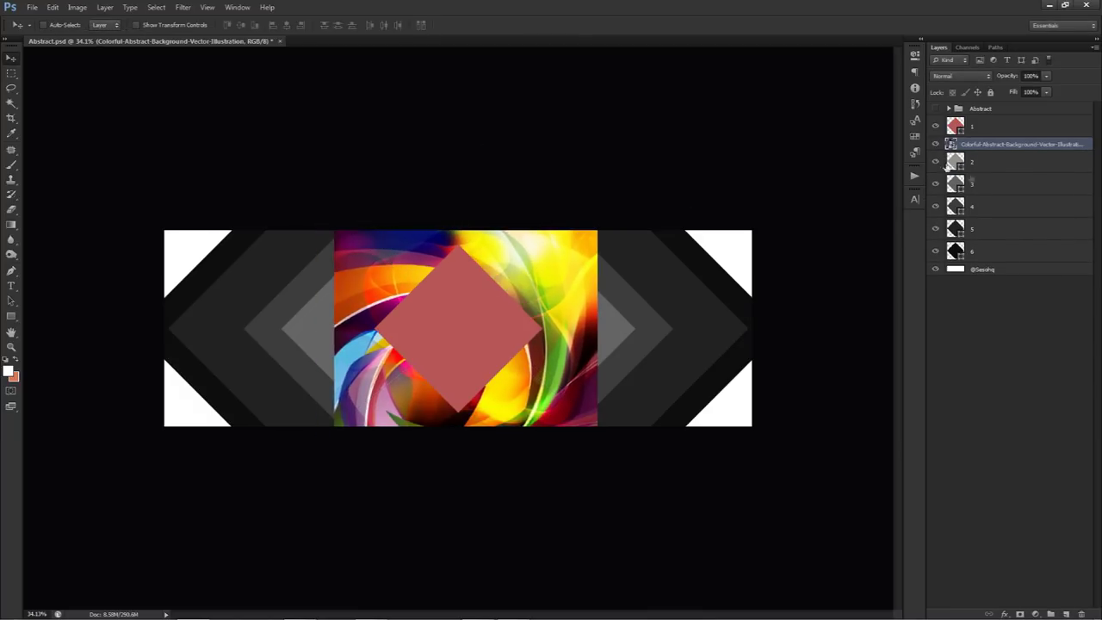
Clip the colourful abstract image to diamond layer 2 and shift it slightly within the diamond
right_click(999, 143)
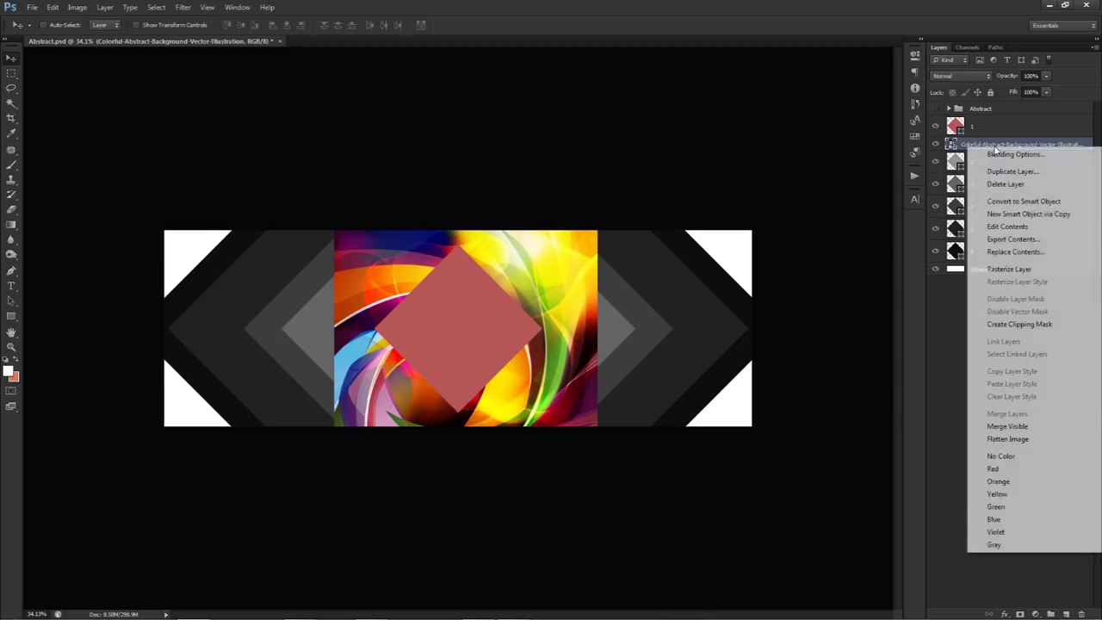
left_click(1000, 325)
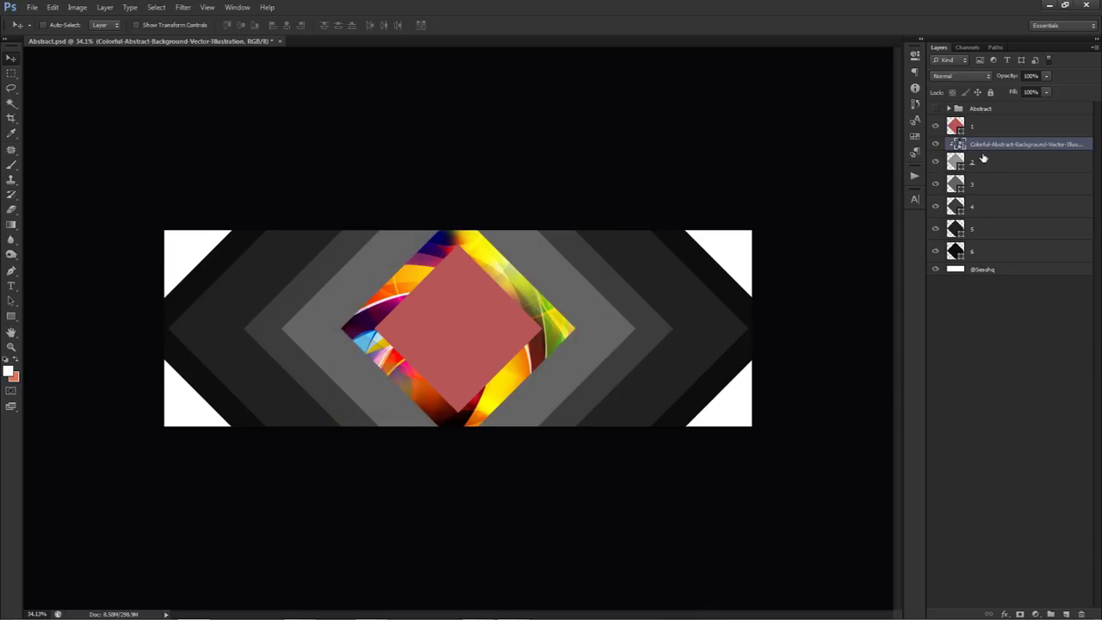
left_click(982, 164)
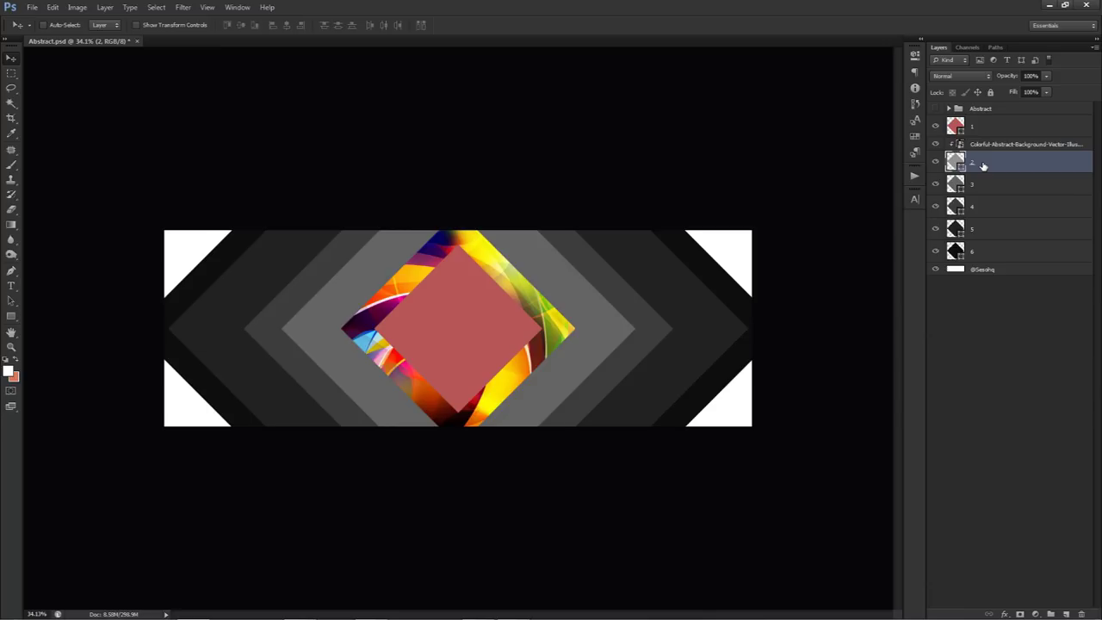
left_click(942, 145)
key("ctrl+t")
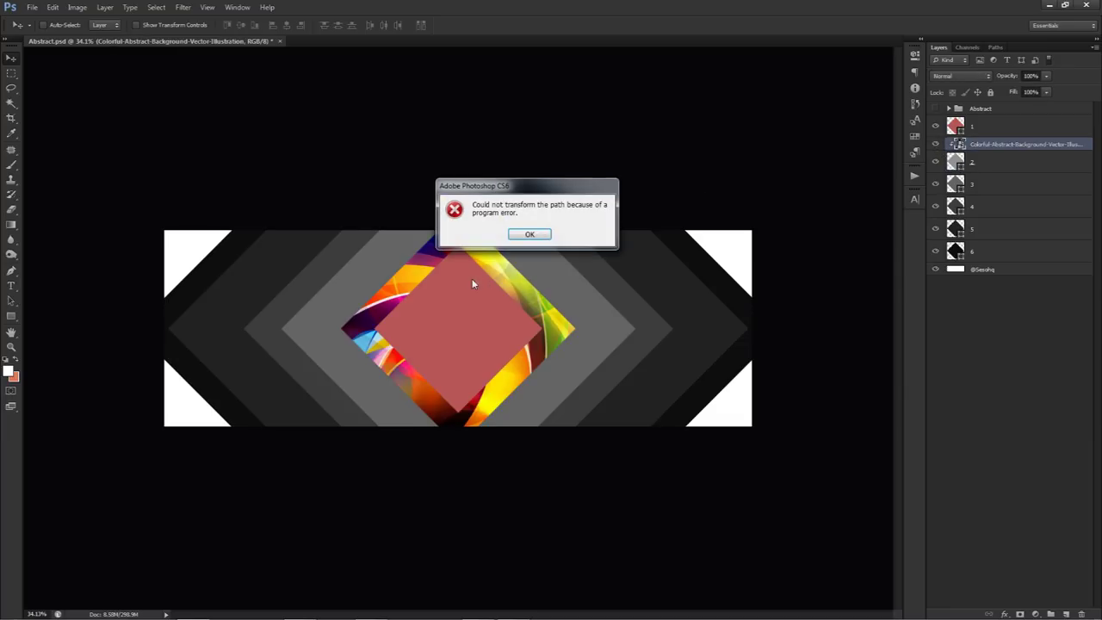
left_click(525, 235)
left_click(522, 233)
key("ctrl+t")
mouse_move(487, 292)
left_mouse_down()
mouse_move(532, 295)
mouse_move(483, 295)
left_mouse_up()
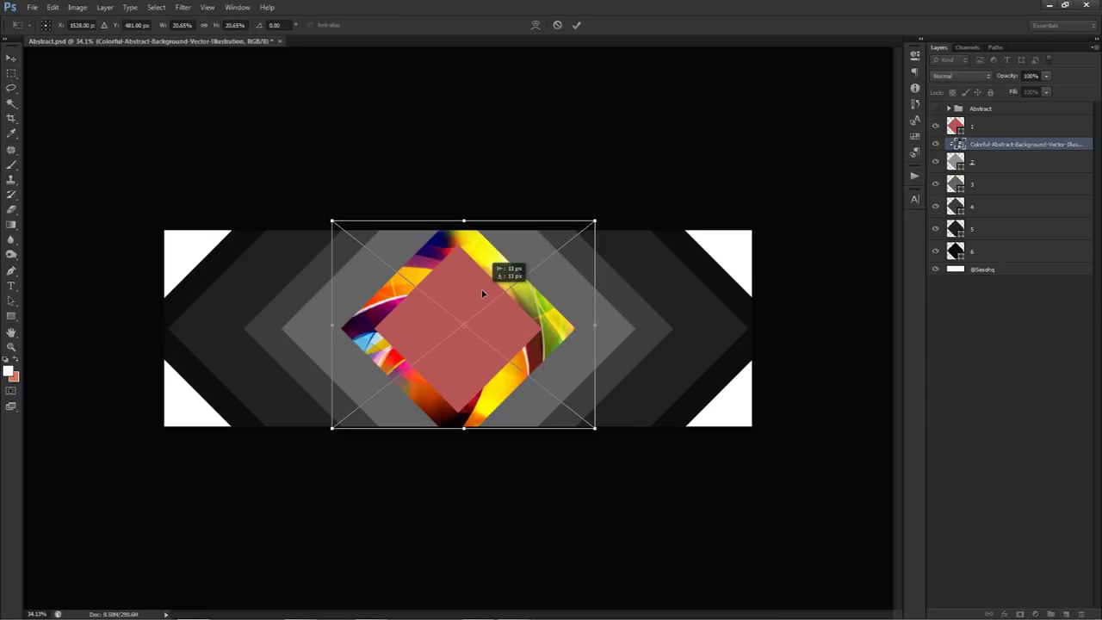
key("Return")
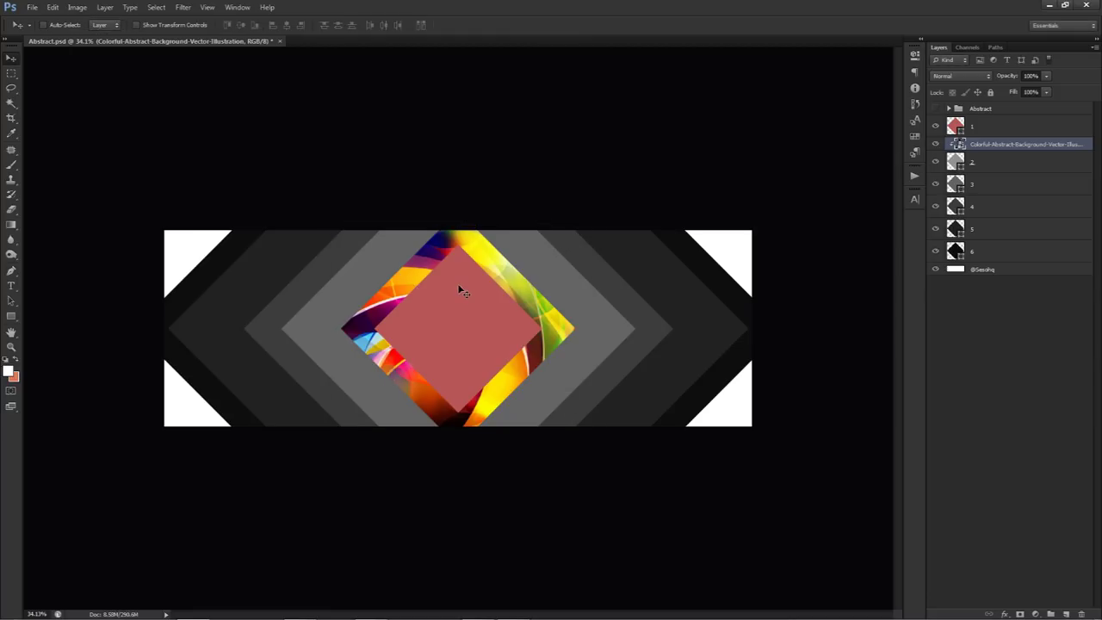
Move the colourful abstract image directly above layer 3 and clip it to that diamond
left_click(988, 191)
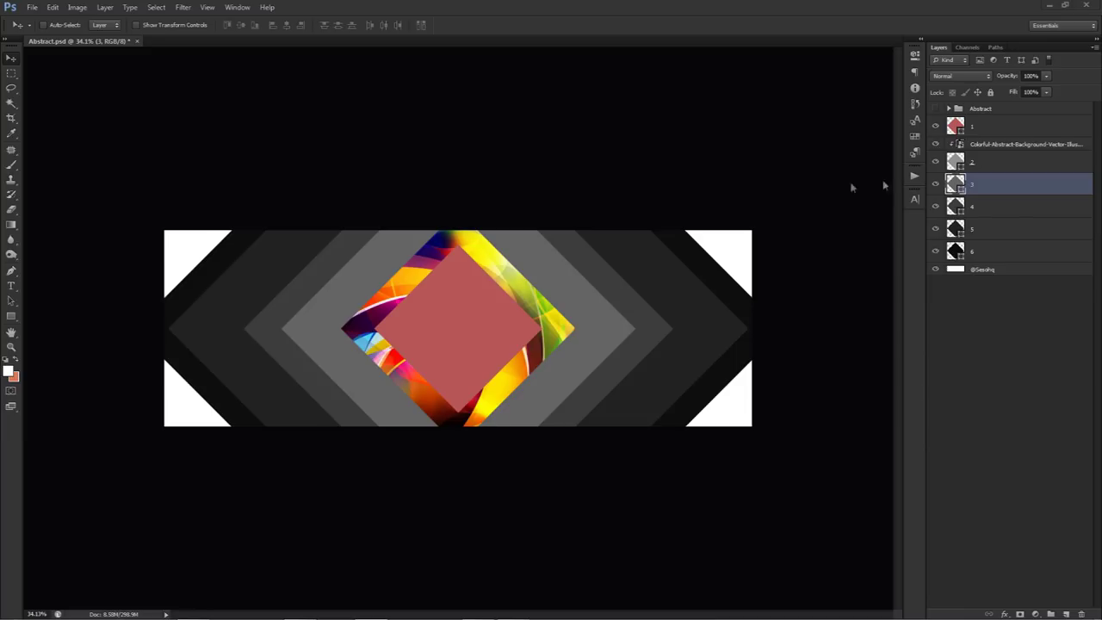
left_click_drag(1004, 148, 991, 172)
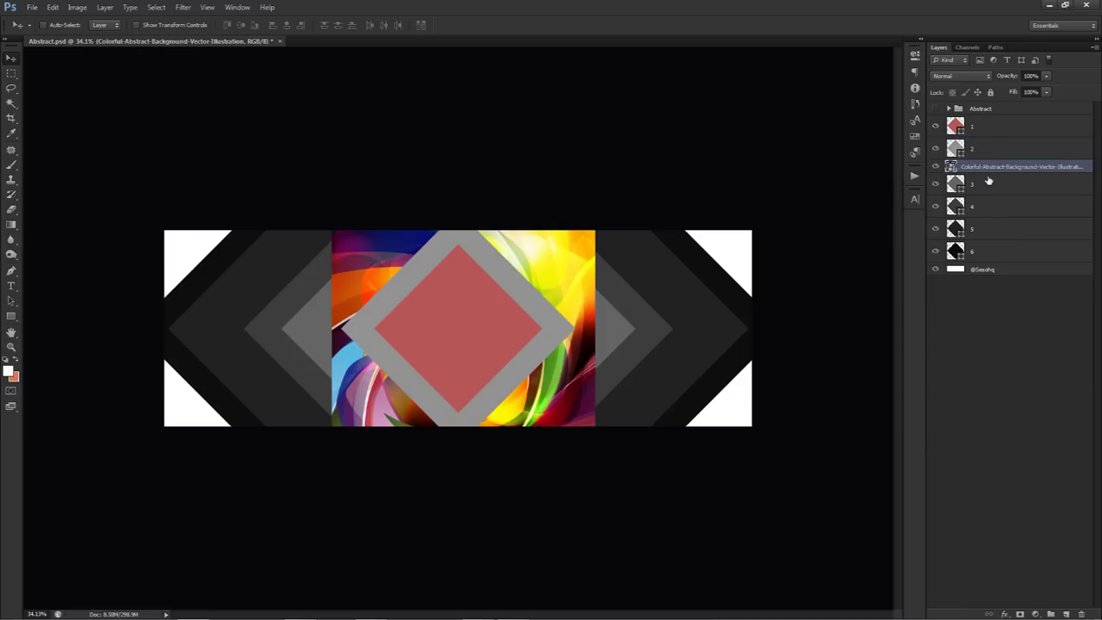
right_click(990, 170)
left_click(1020, 346)
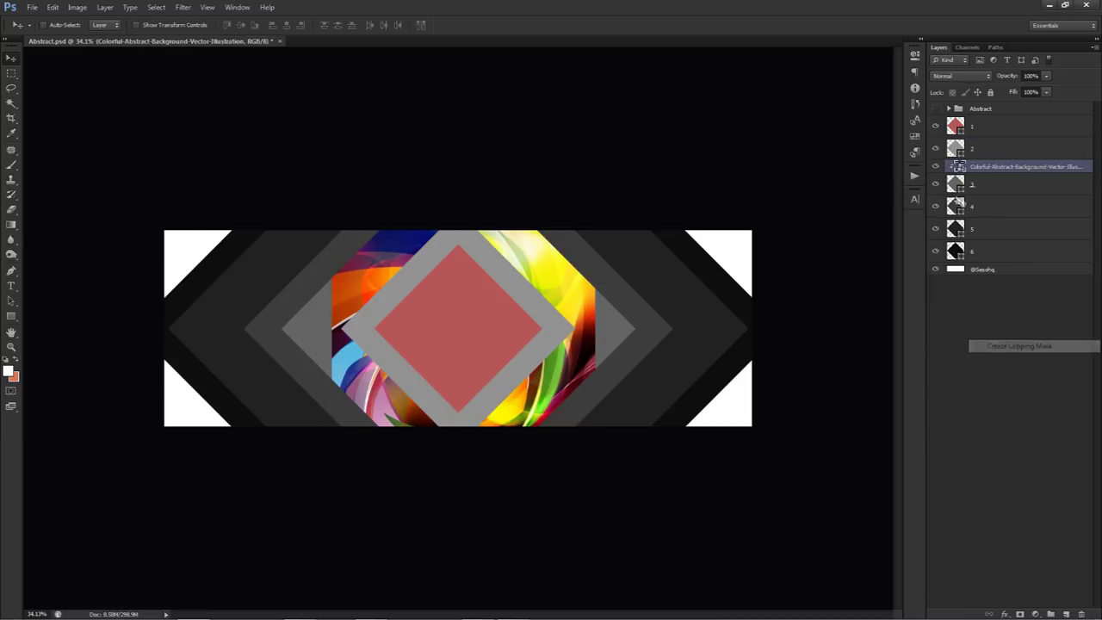
Enlarge the colourful abstract image until it fills diamond 3 and adjust its position slightly
key("ctrl+t")
left_click_drag(596, 217, 647, 187)
key("Return")
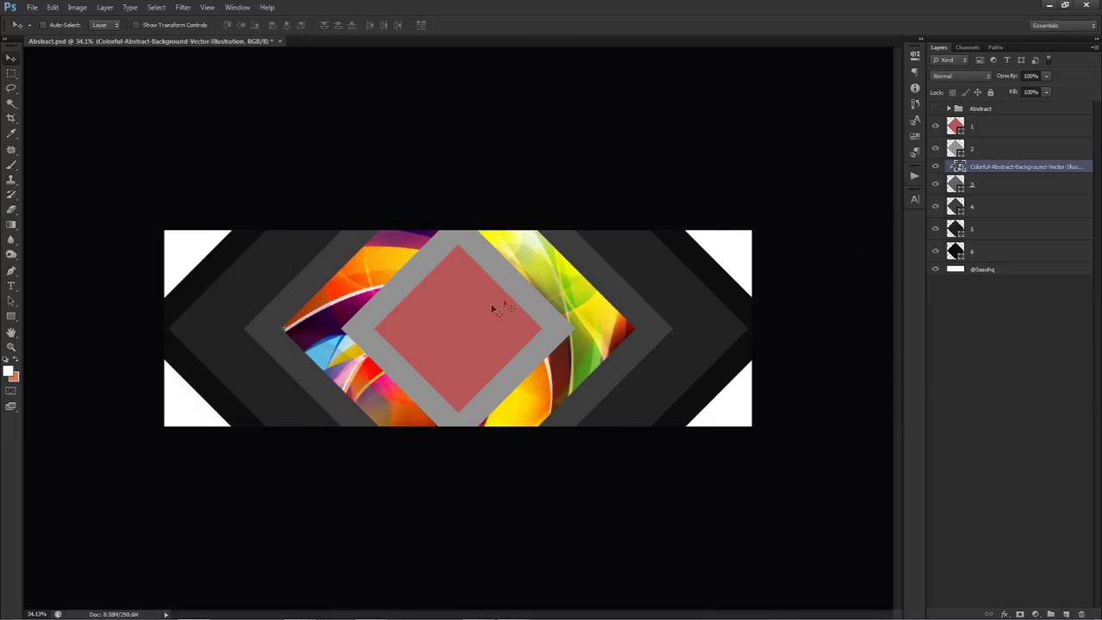
left_click_drag(465, 308, 463, 307)
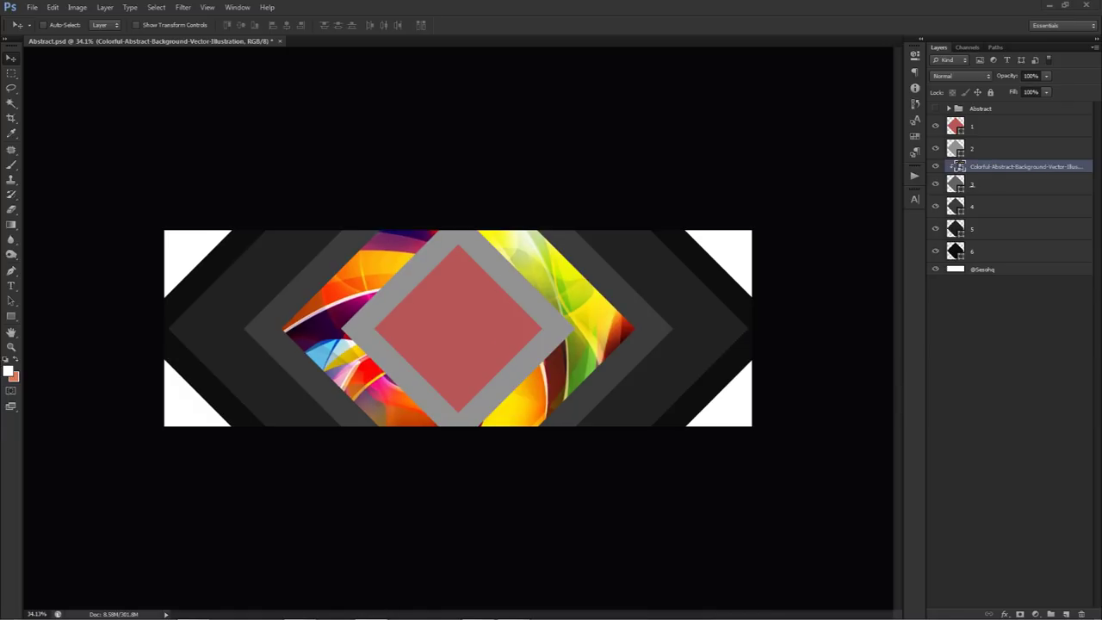
Place the DYm1aqo image, move it directly above layer 2 and clip it to that diamond
left_click_drag(468, 307, 469, 310)
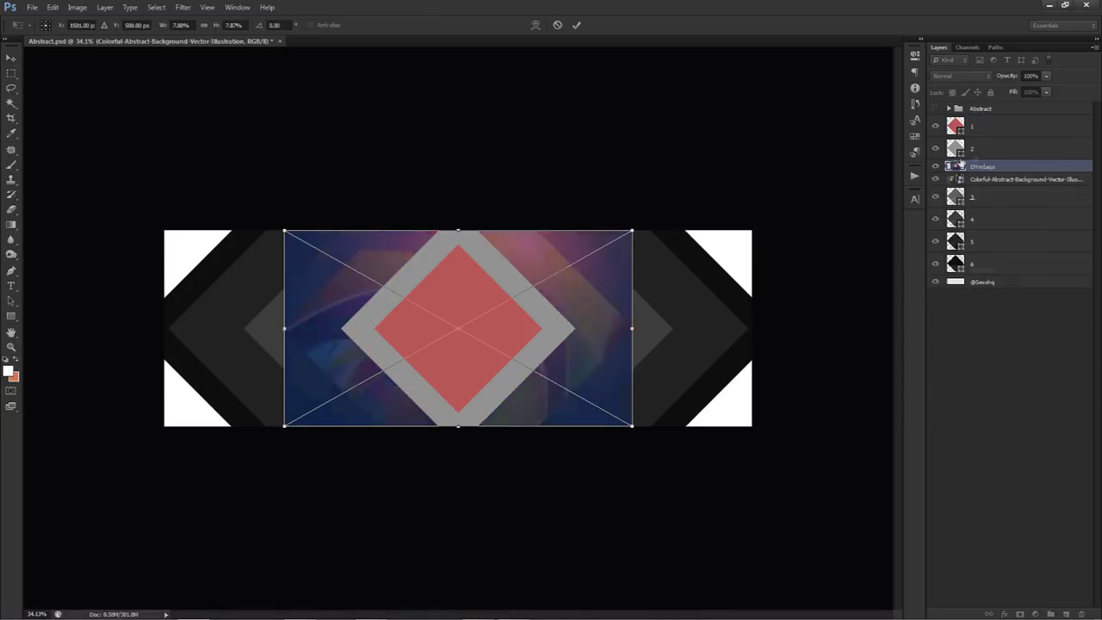
key("Return")
left_click_drag(1022, 180, 987, 144)
right_click(982, 143)
left_click(1019, 323)
Resize the DYm1aqo image and reposition it so its artwork frames the red diamond evenly
left_click_drag(714, 283, 825, 173)
key("ctrl+t")
key("Return")
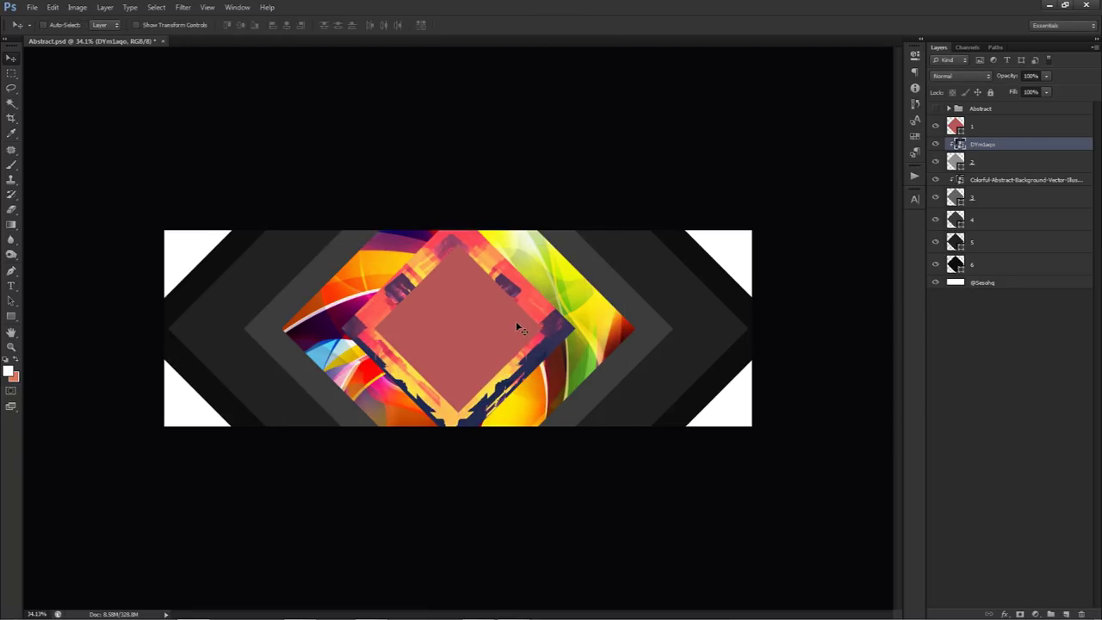
mouse_move(522, 330)
left_mouse_down()
mouse_move(516, 293)
mouse_move(512, 313)
left_mouse_up()
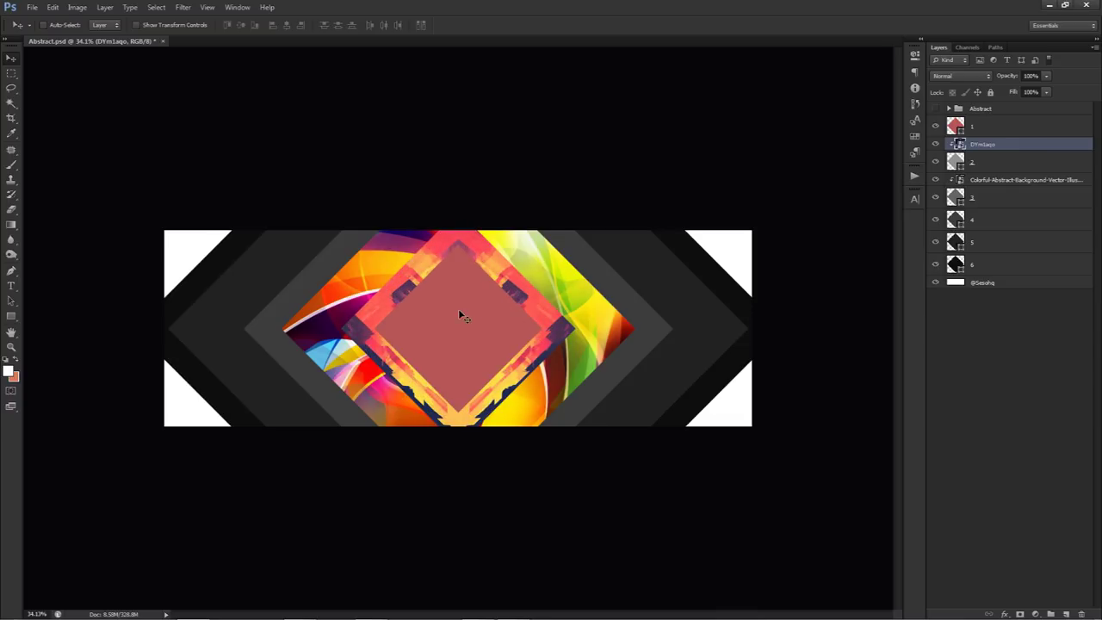
Place the amazing-abstract-wallpapers-25 image above layer 4 at about 2330 by 1310 px and clip it to that diamond
left_click(992, 201)
left_click(984, 227)
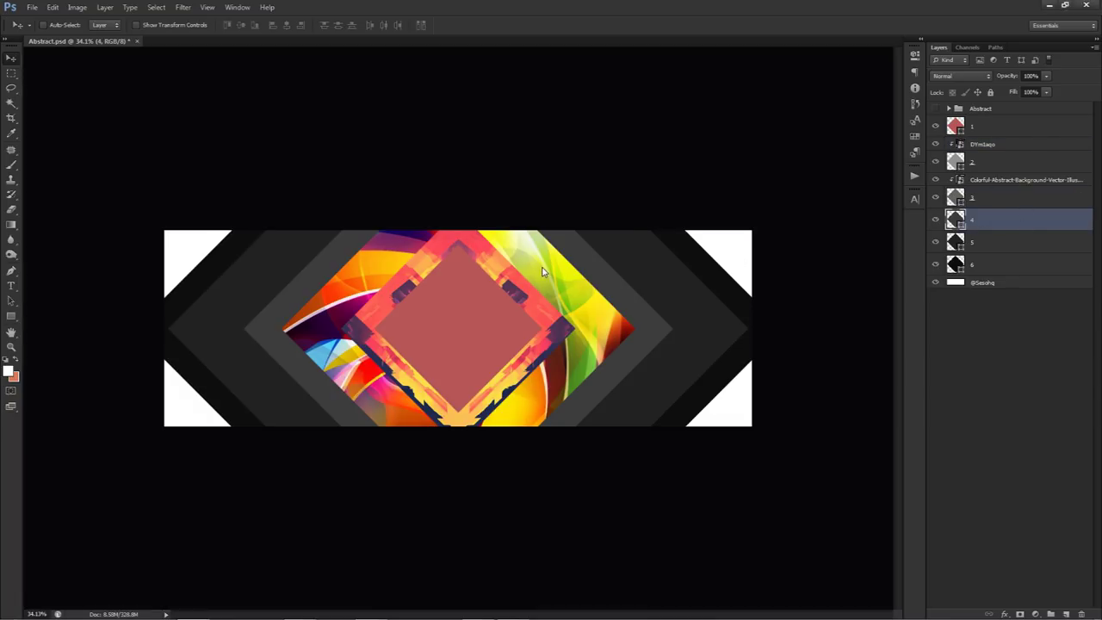
left_click_drag(635, 229, 693, 196)
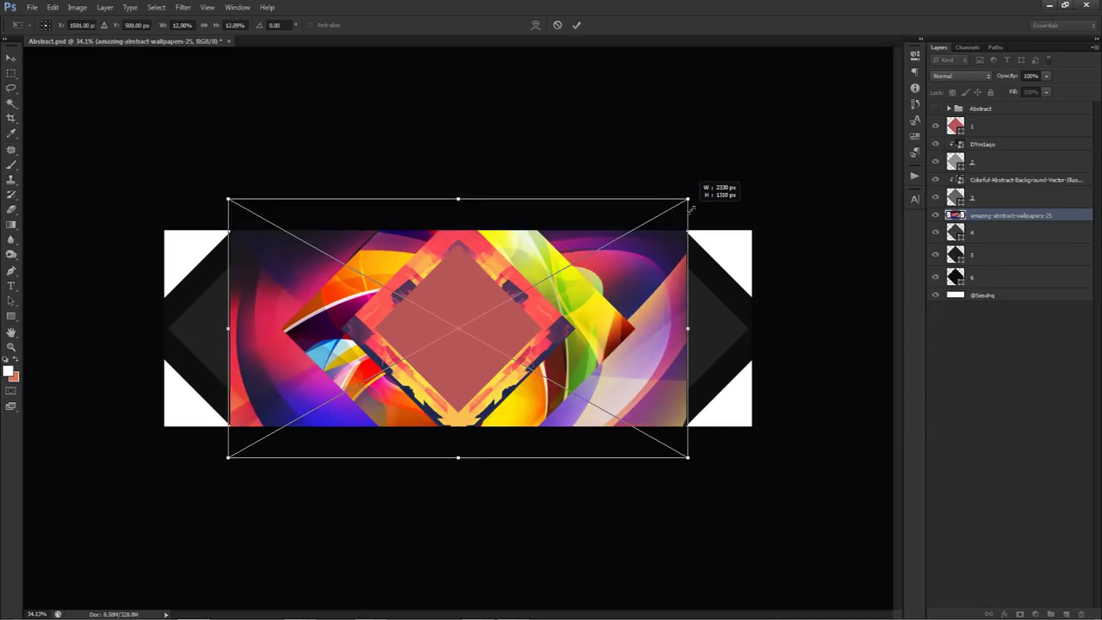
key("Return")
right_click(982, 215)
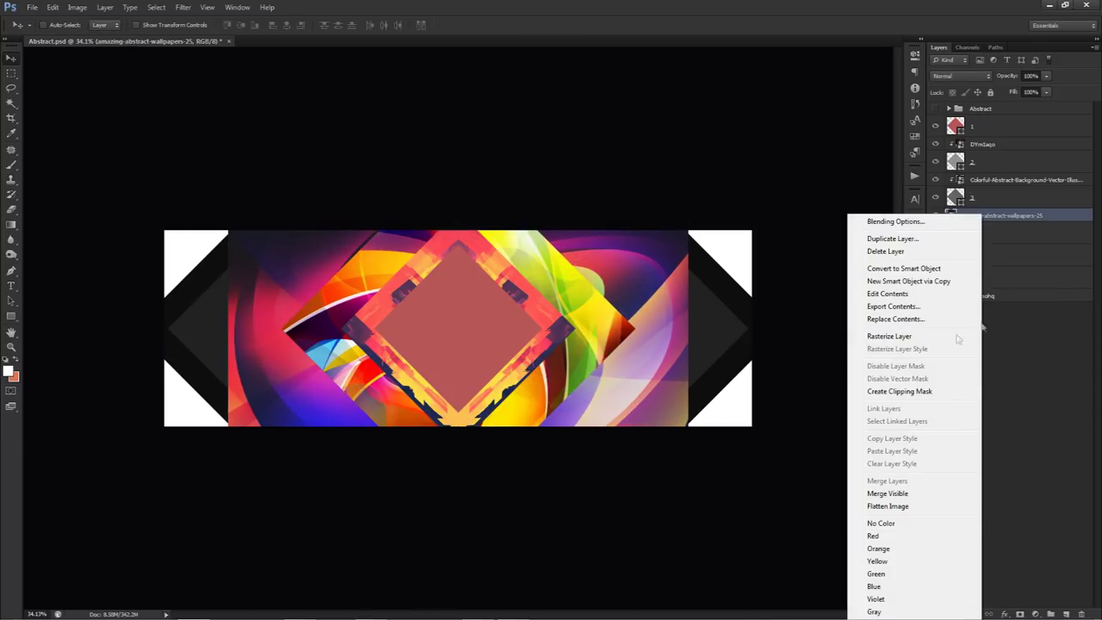
left_click(899, 391)
left_click_drag(597, 310, 594, 305)
Place the fire-abstract-HD-wallpaper image above layer 5, scale it to about 28% to cover the canvas and clip it to that diamond
left_click(981, 254)
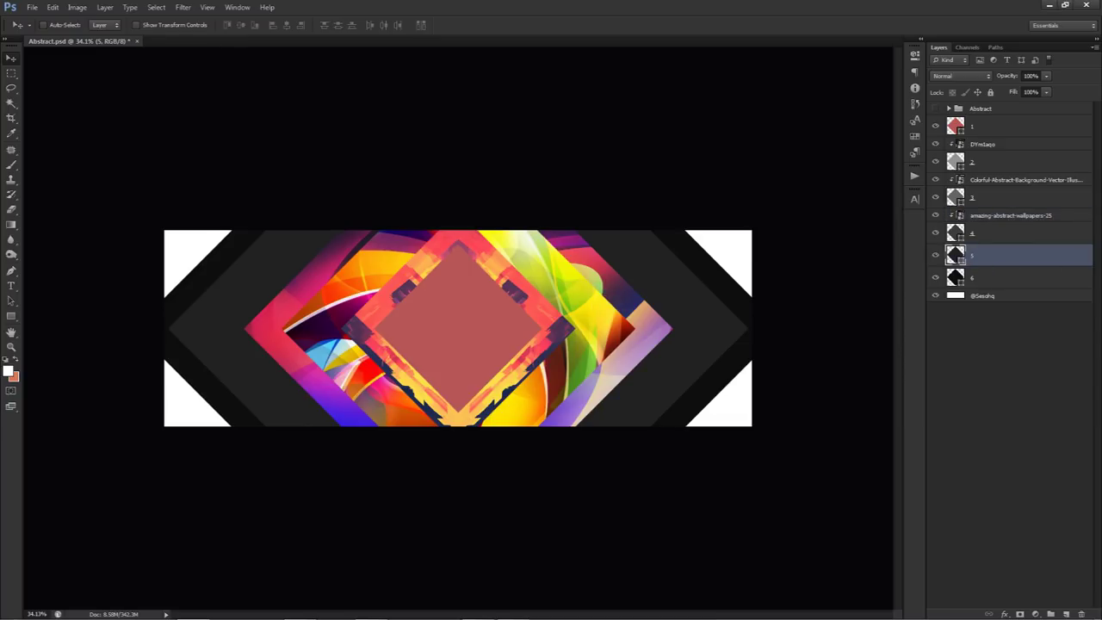
left_click_drag(870, 274, 697, 278)
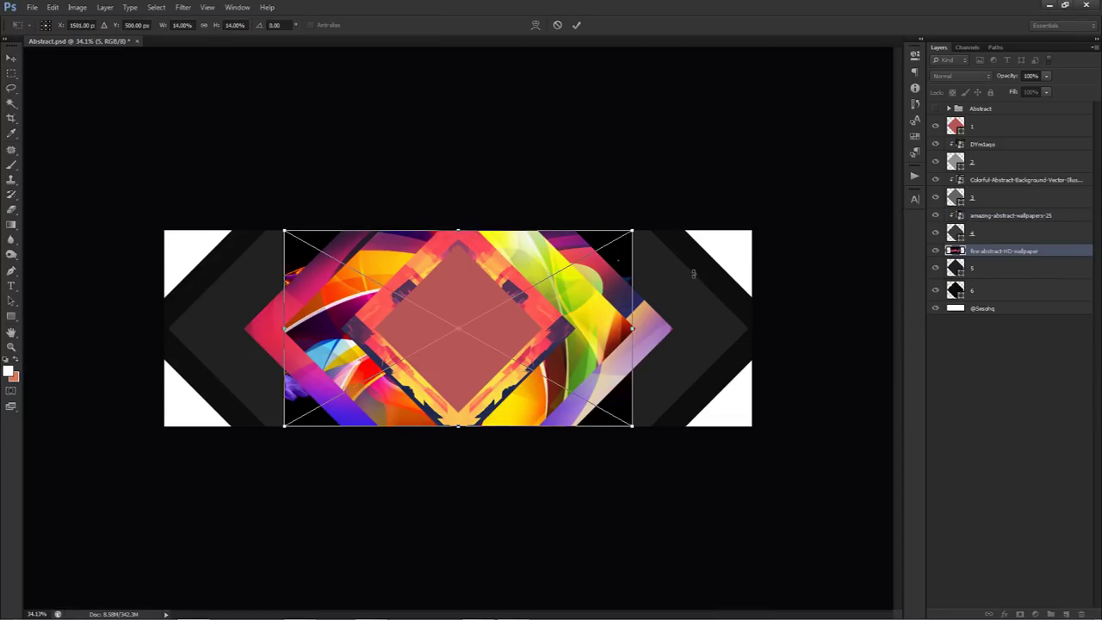
left_click_drag(635, 229, 812, 143)
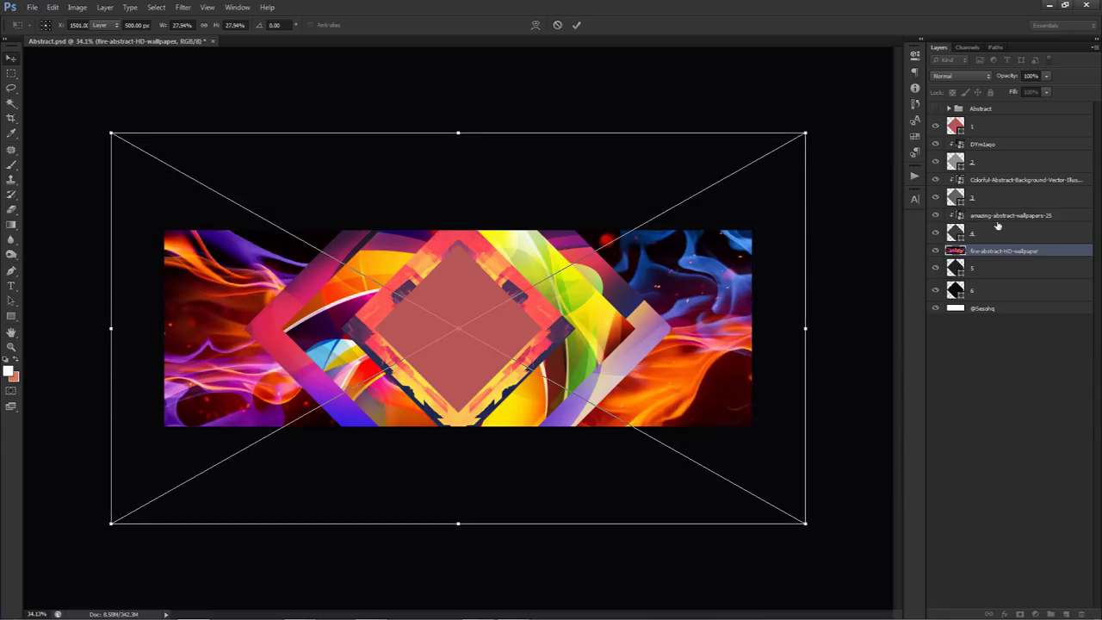
key("Return")
right_click(994, 252)
left_click(922, 390)
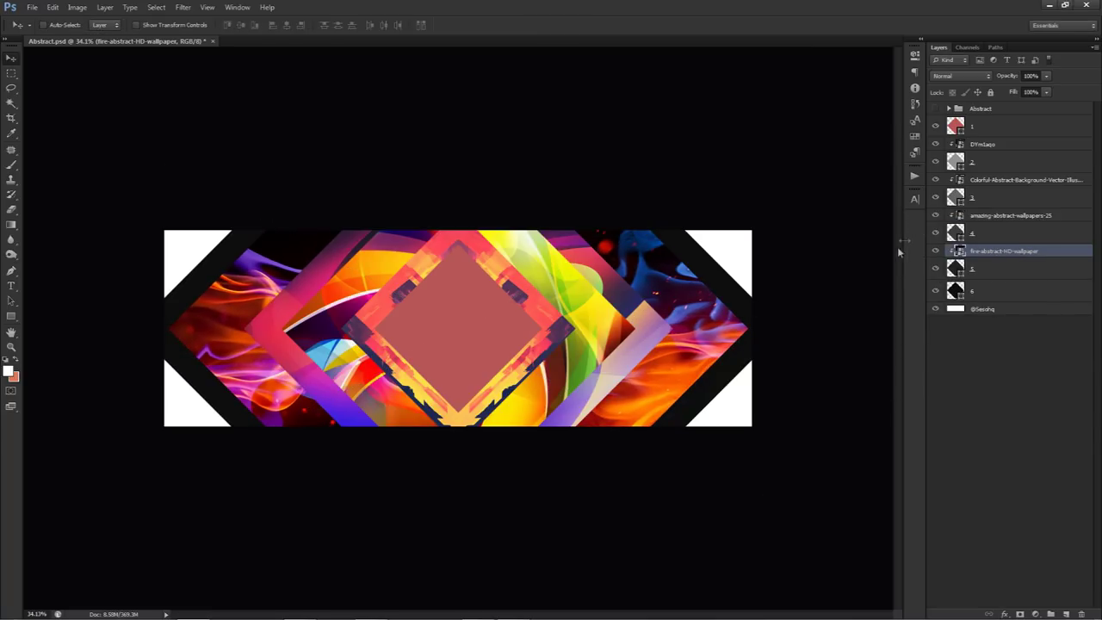
Place the abstract_pyramids image above layer 6, enlarge it beyond the canvas, shift it rightward and clip it to that diamond
left_click(992, 274)
left_click(995, 292)
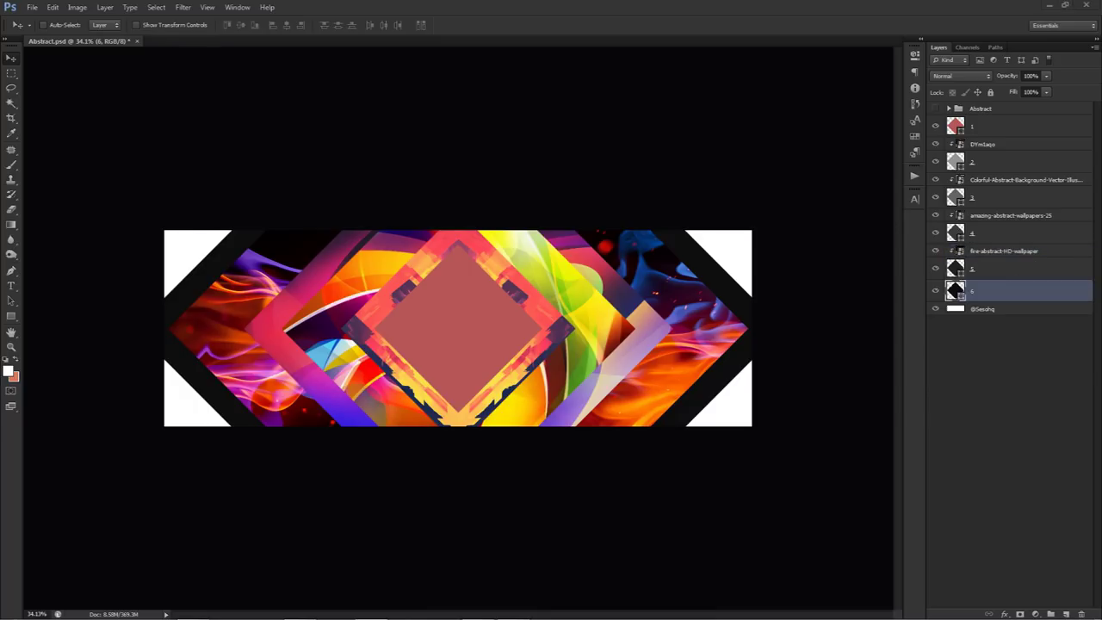
left_click_drag(1029, 226, 881, 132)
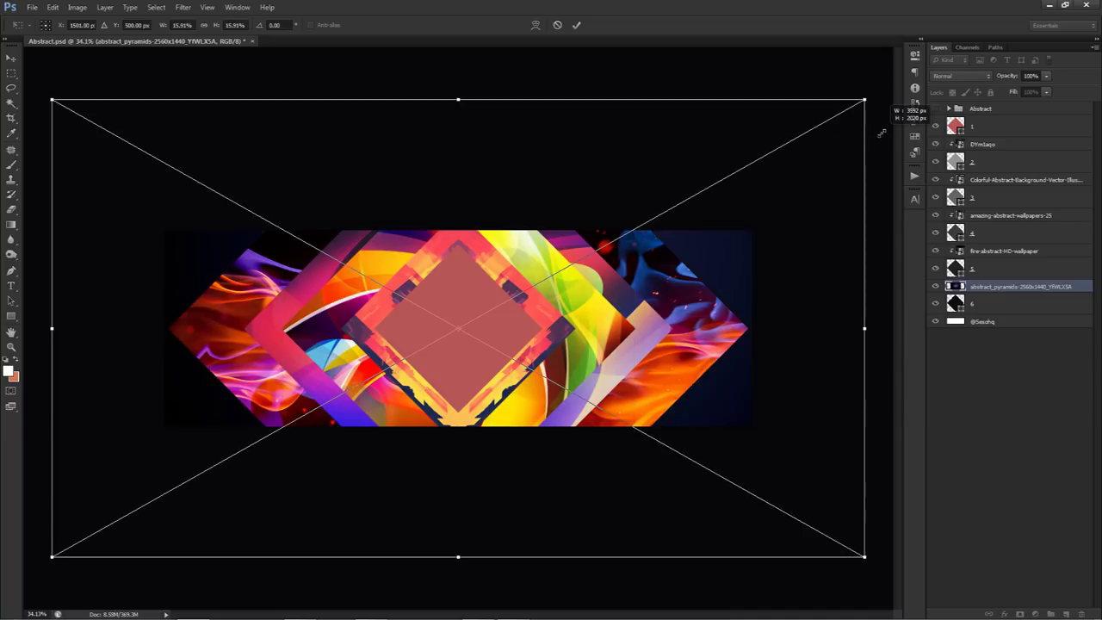
key("Return")
left_click_drag(635, 284, 746, 255)
right_click(1044, 285)
left_click(943, 391)
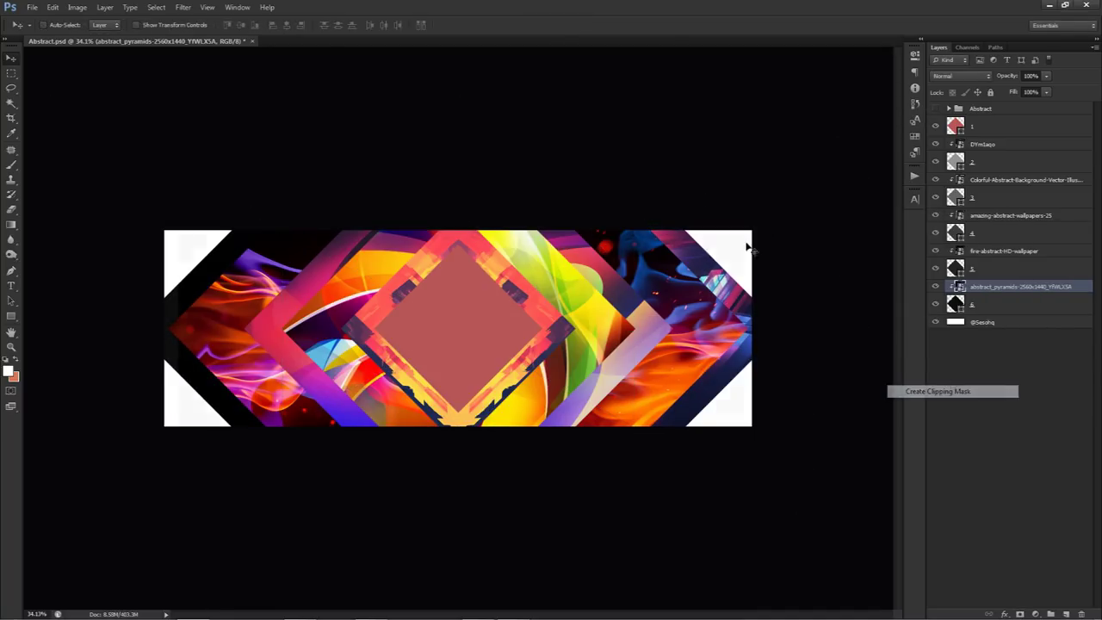
Duplicate the abstract_pyramids image and position the copy so its bright artwork fills the left edge of diamond 6
left_click_drag(663, 290, 337, 322)
key("ctrl+j")
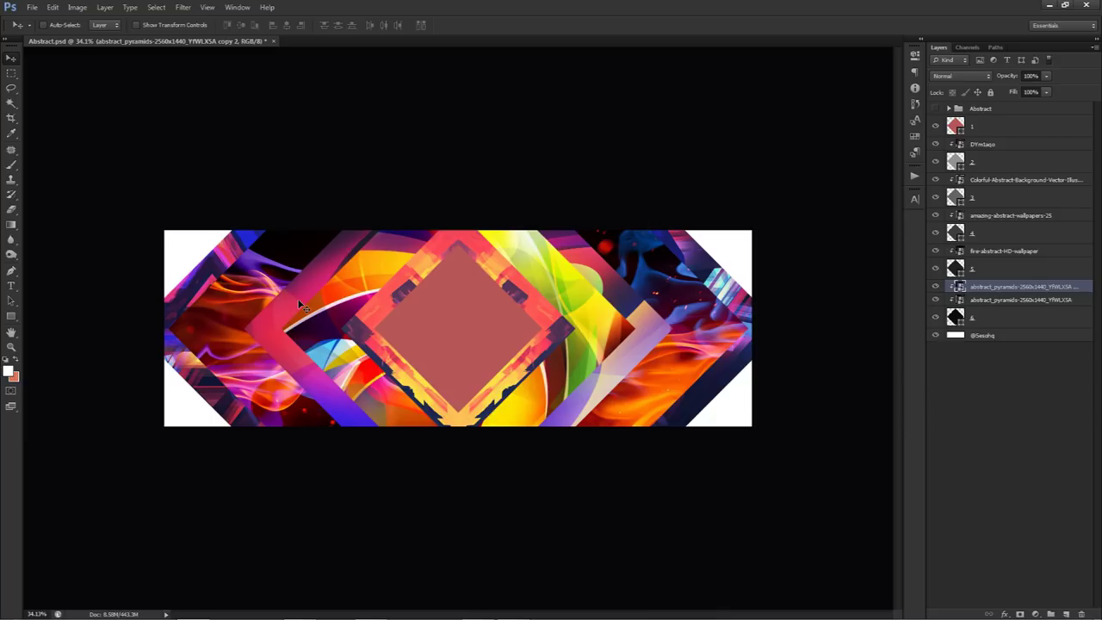
key("ctrl+t")
left_click_drag(257, 342, 447, 317)
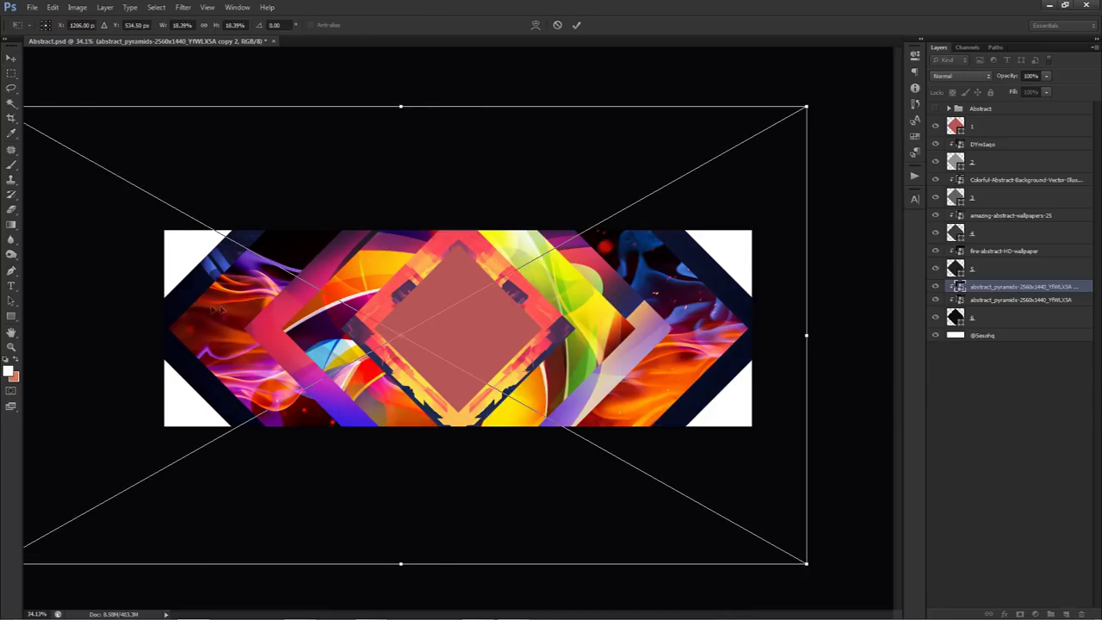
left_click_drag(650, 244, 317, 258)
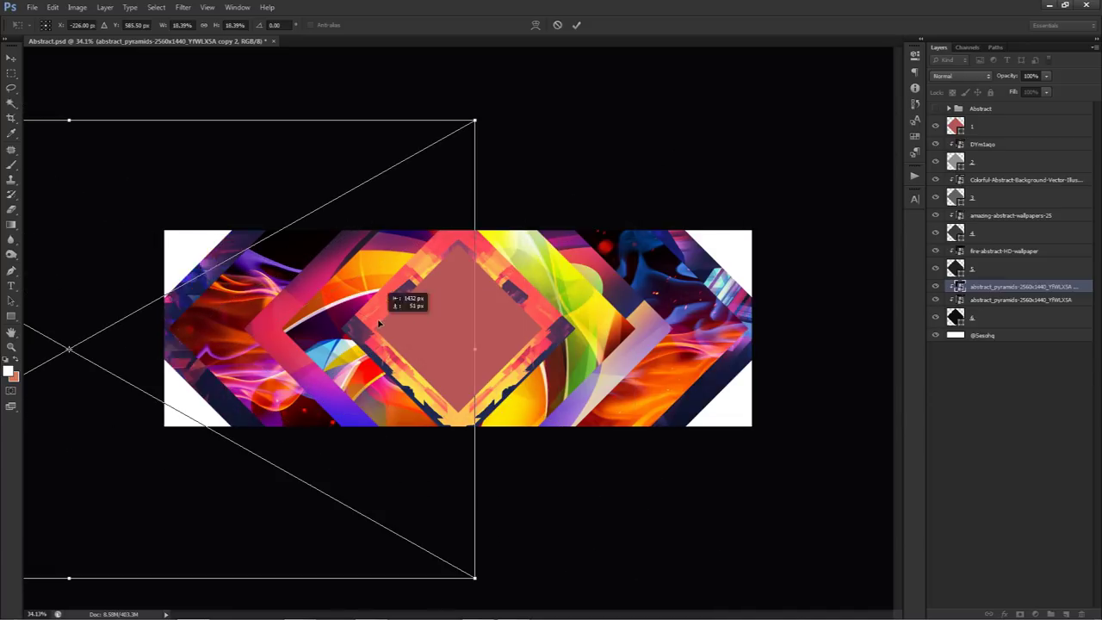
left_click_drag(236, 295, 351, 293)
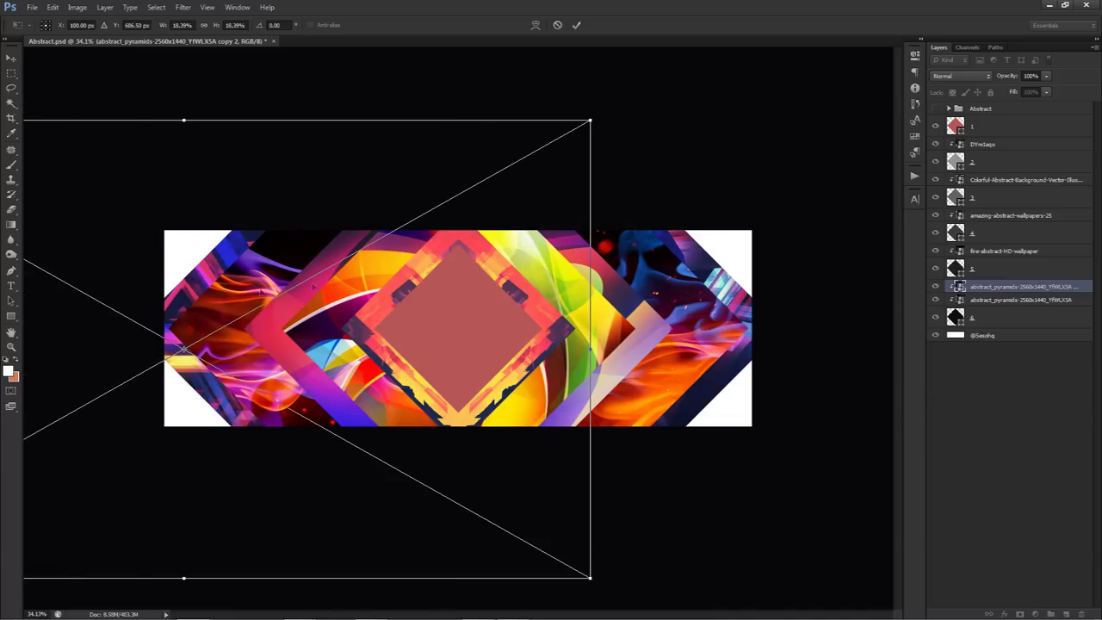
left_click(576, 24)
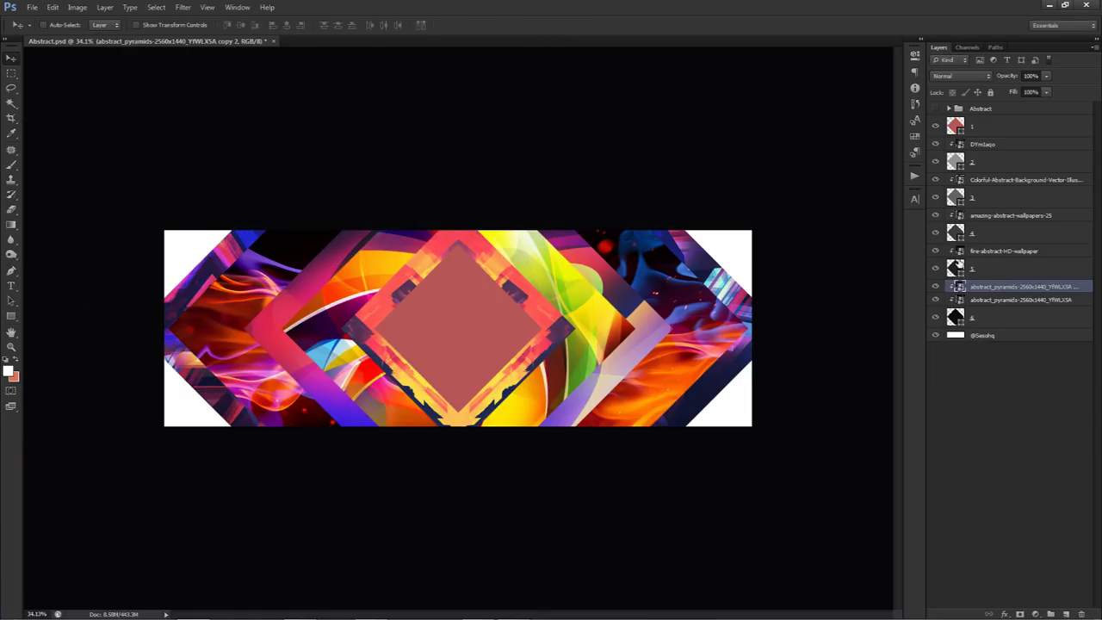
Place the floral-free-3d-desktop-image directly above the white bottom layer, enlarge it to cover the banner corners and shift it upward
left_click(995, 336)
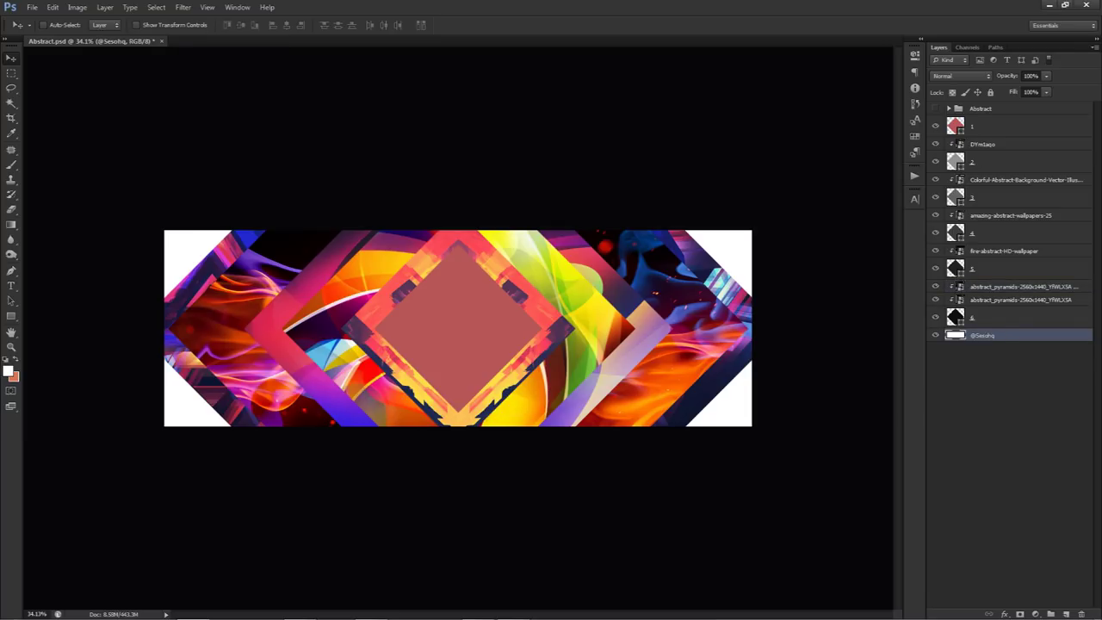
left_click_drag(1073, 236, 590, 264)
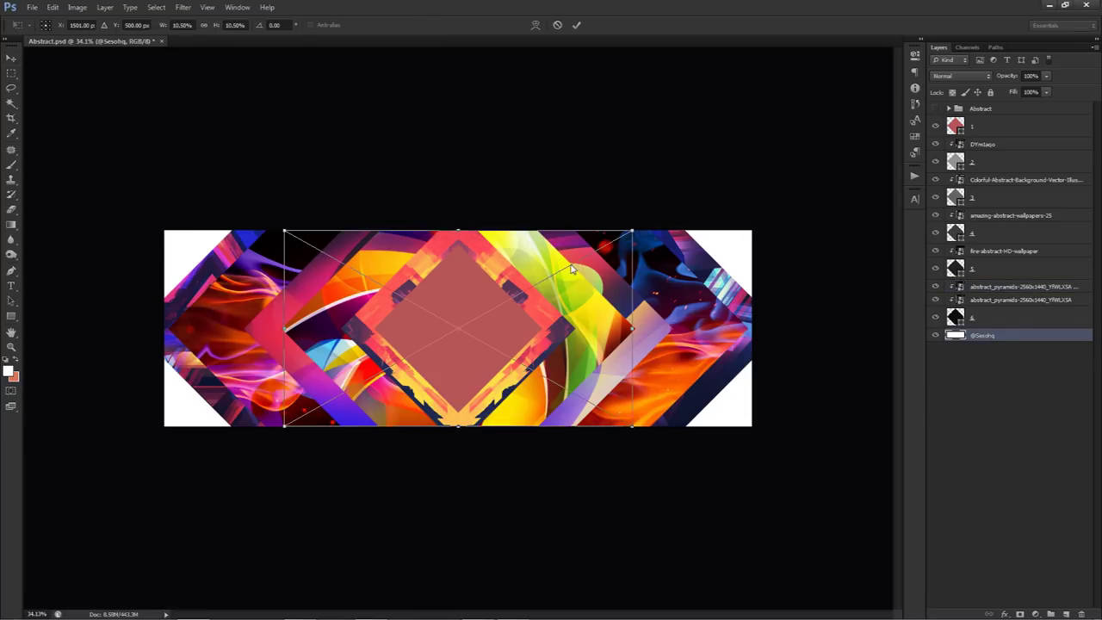
left_click_drag(635, 231, 845, 173)
left_click_drag(685, 320, 689, 273)
key("Return")
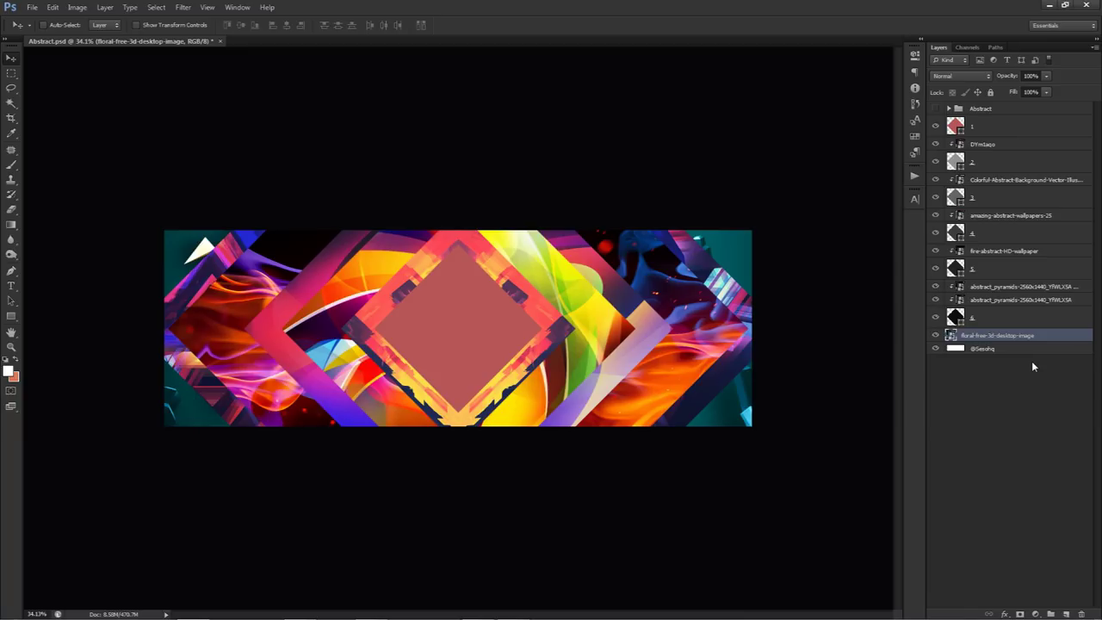
Clip a Color Balance adjustment to the floral image with midtones cyan-red +50, magenta-green +8 and yellow-blue +82
left_click(1036, 613)
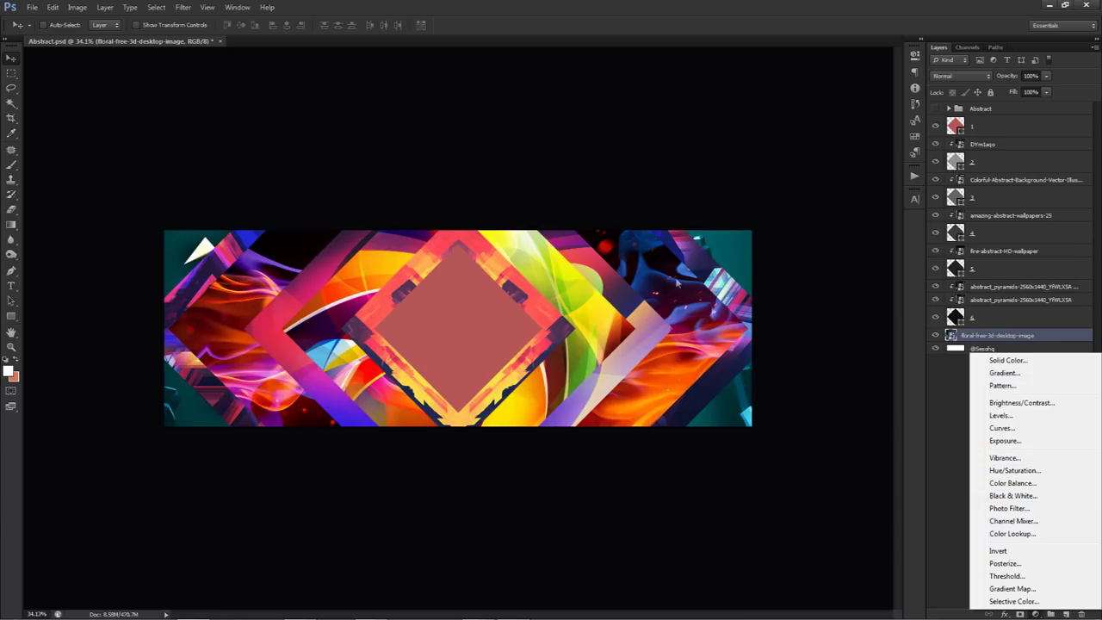
left_click(1005, 490)
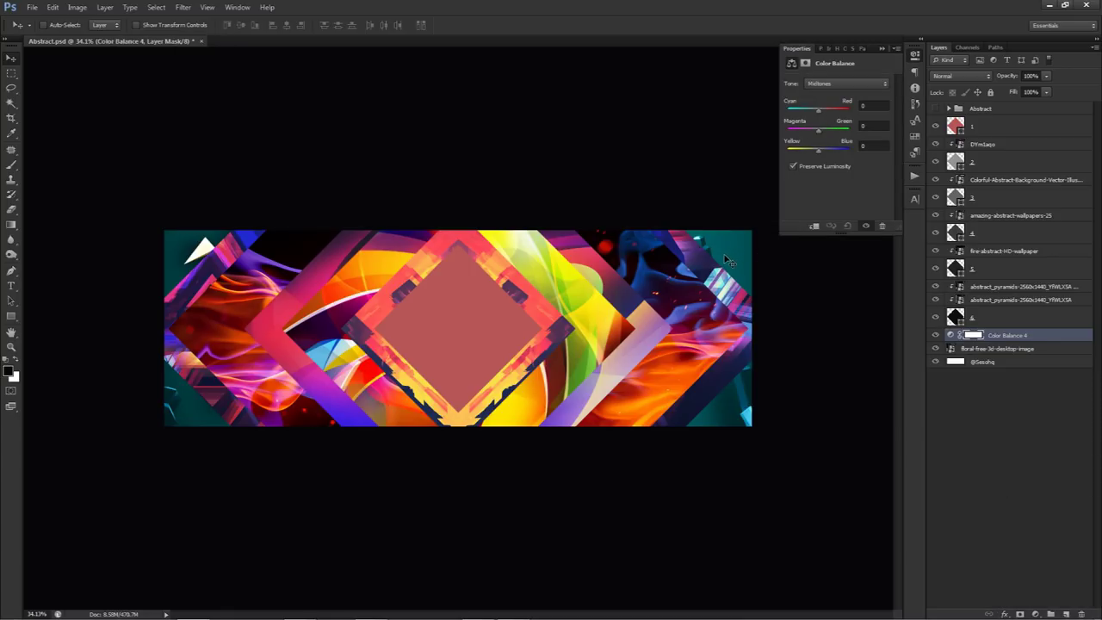
right_click(1018, 336)
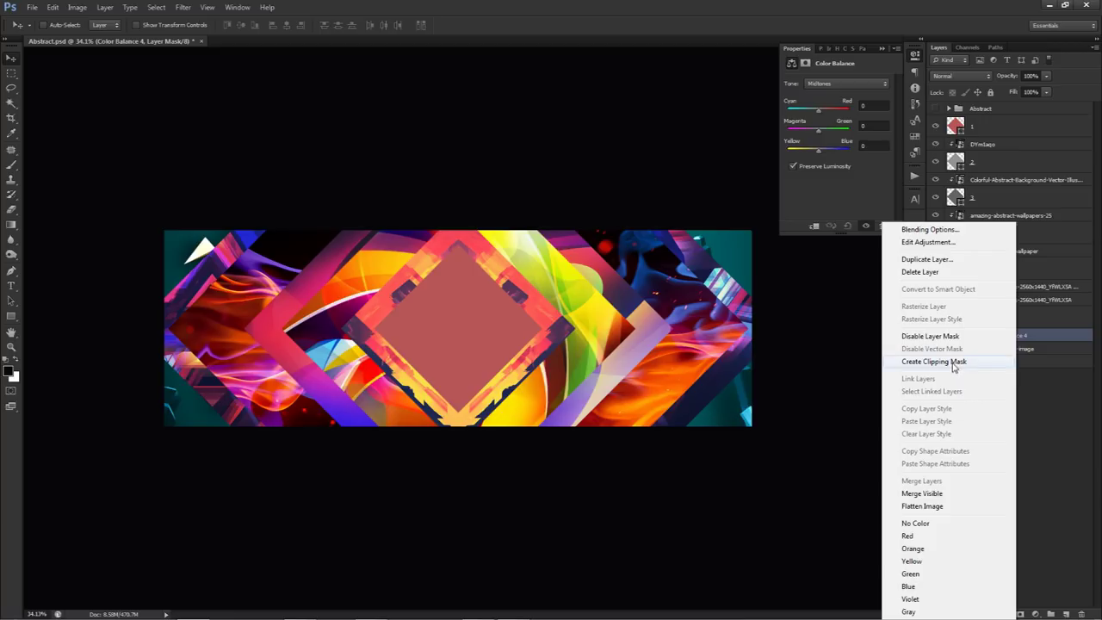
left_click(953, 363)
mouse_move(819, 111)
left_mouse_down()
mouse_move(790, 112)
mouse_move(840, 112)
mouse_move(843, 151)
mouse_move(797, 153)
mouse_move(847, 152)
mouse_move(825, 132)
mouse_move(794, 131)
mouse_move(808, 131)
mouse_move(815, 113)
mouse_move(792, 115)
mouse_move(835, 111)
mouse_move(839, 132)
mouse_move(823, 132)
left_mouse_up()
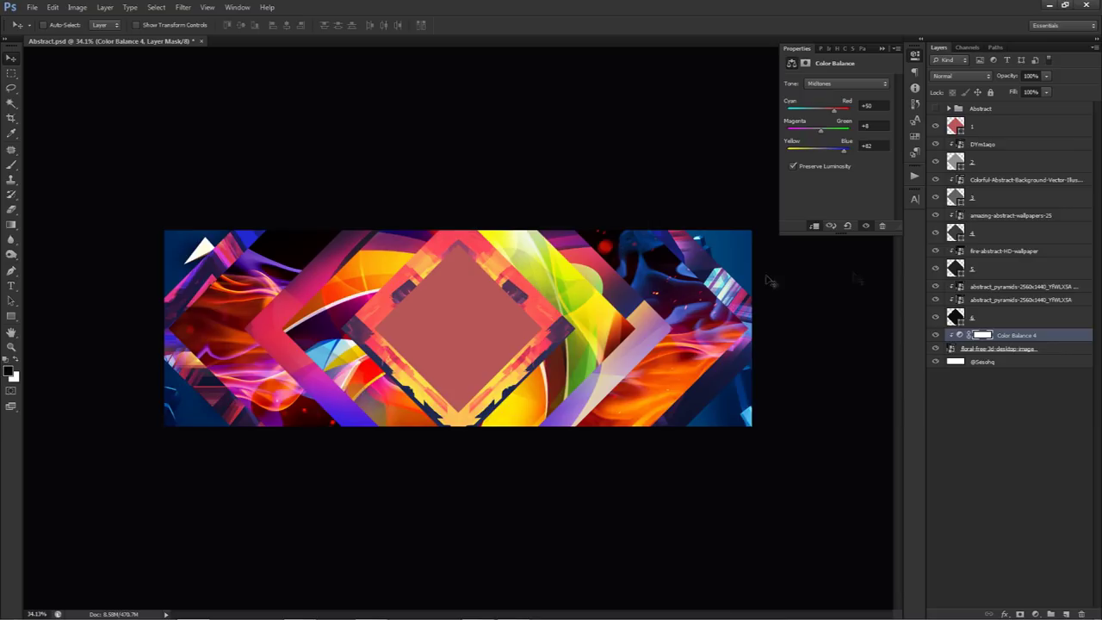
Clip a Vibrance adjustment to the fire-abstract-HD-wallpaper image with vibrance +28 and saturation +25
left_click(975, 251)
left_click(936, 250)
left_click(936, 251)
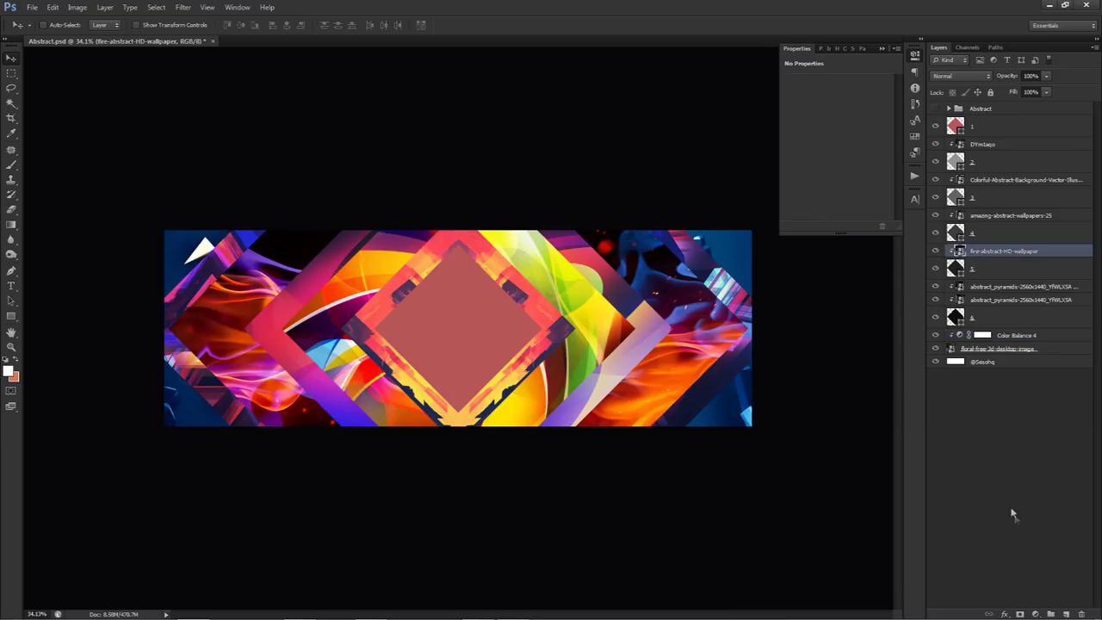
left_click(1036, 614)
left_click(986, 463)
right_click(1003, 252)
left_click(956, 362)
left_click_drag(831, 117, 866, 93)
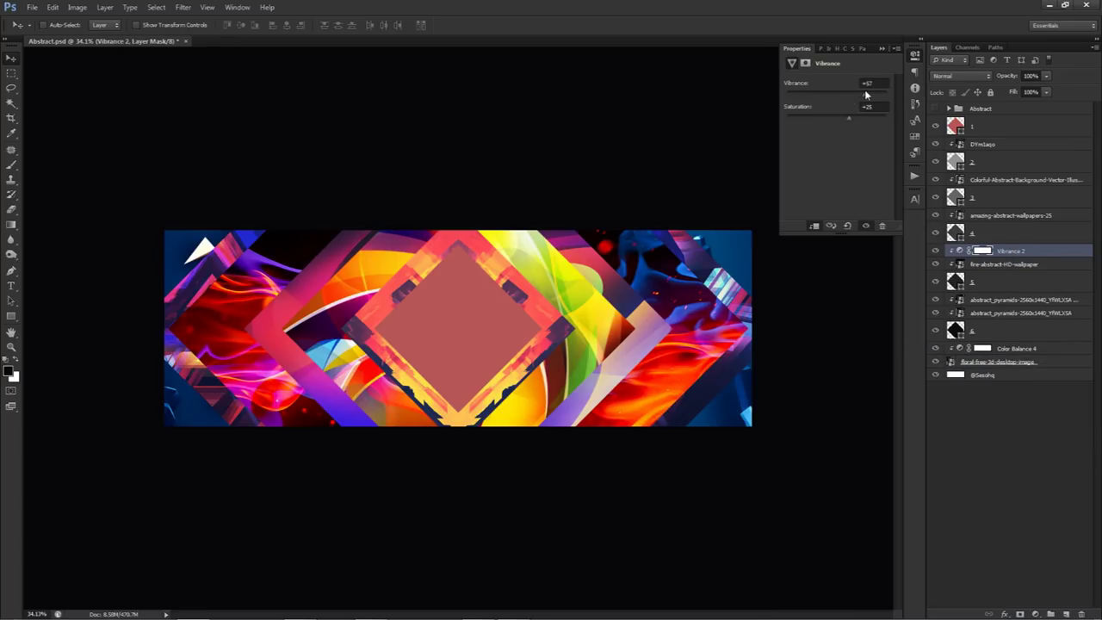
Clip a Color Balance adjustment above the fire image's Vibrance layer with midtones cyan-red -17, magenta-green -80 and yellow-blue +34
left_click(1035, 614)
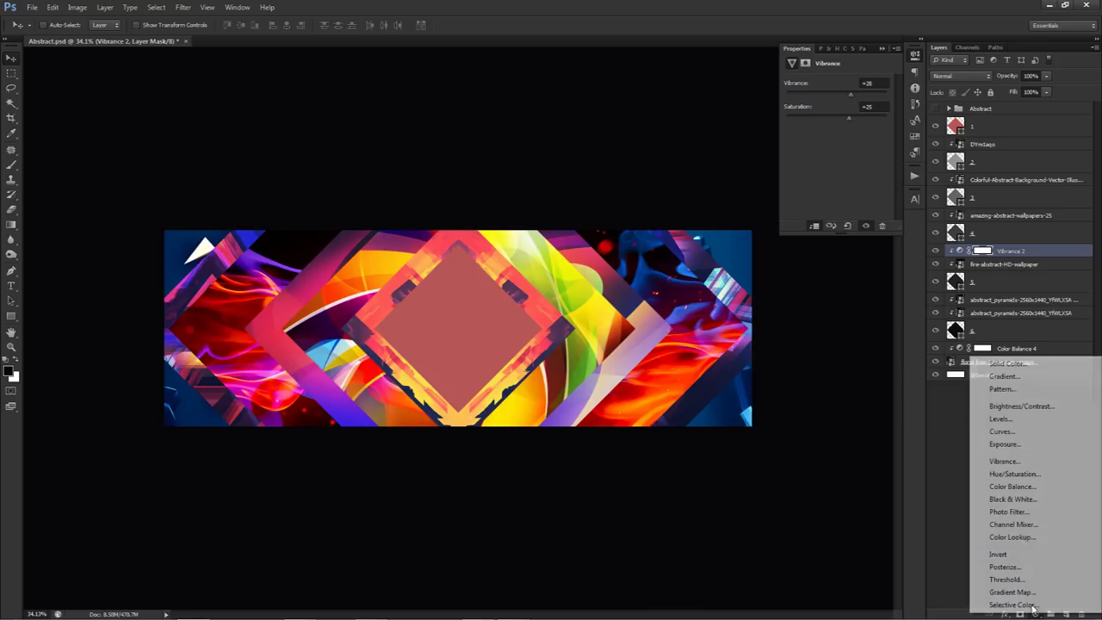
left_click(1012, 487)
right_click(1003, 254)
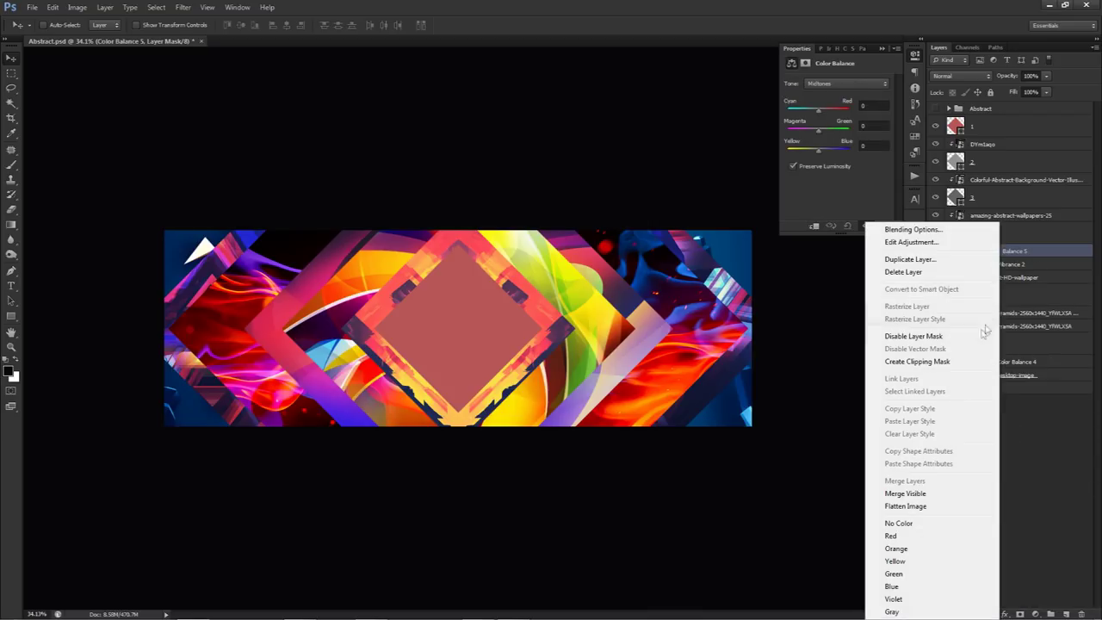
left_click(947, 366)
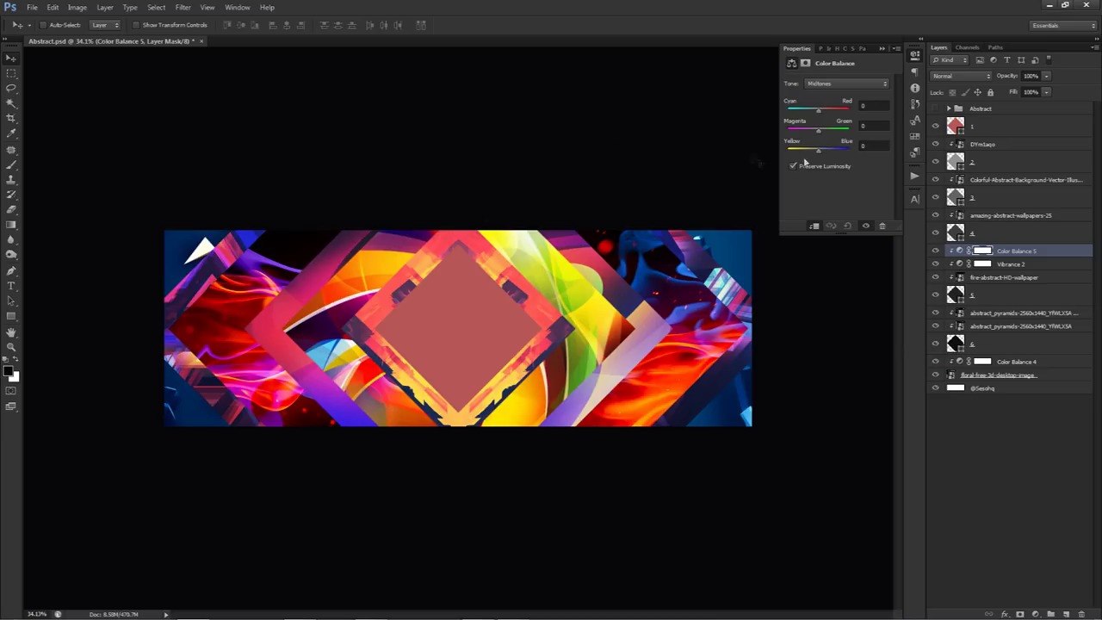
mouse_move(819, 150)
left_mouse_down()
mouse_move(837, 148)
mouse_move(795, 135)
mouse_move(810, 150)
left_mouse_up()
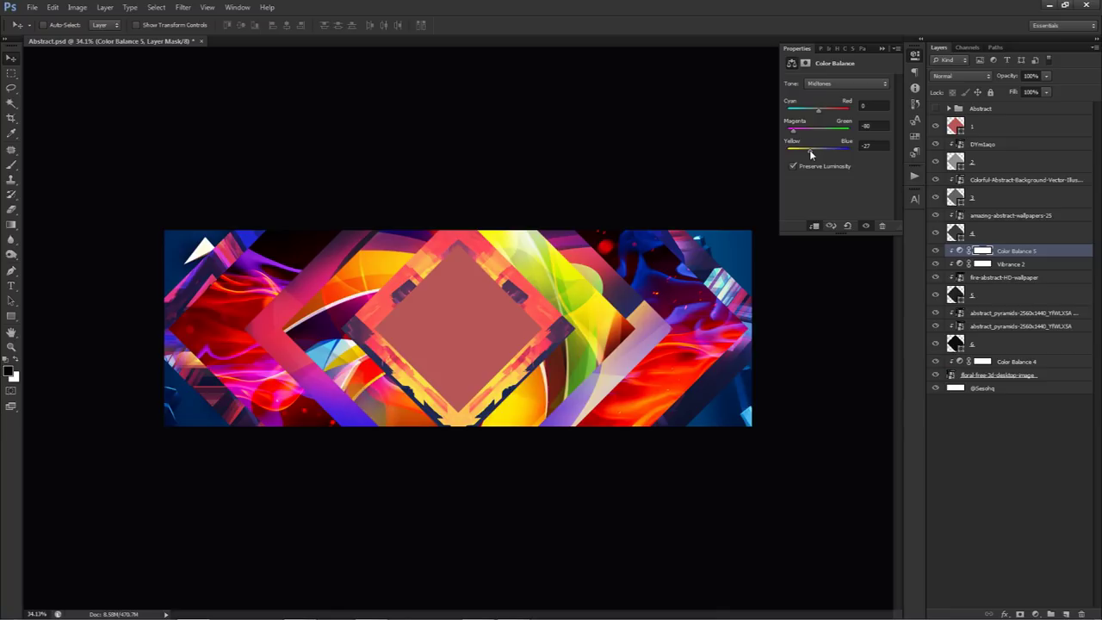
mouse_move(819, 111)
left_mouse_down()
mouse_move(835, 112)
mouse_move(802, 115)
mouse_move(818, 114)
left_mouse_up()
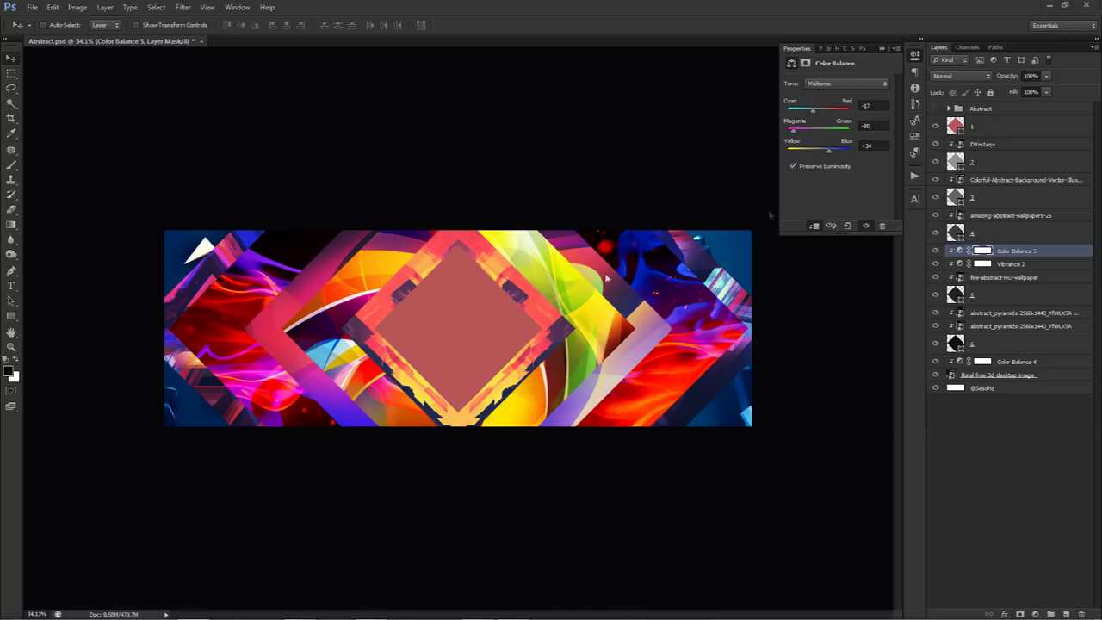
Place the palm-trees-beach image, move it directly above layer 1, clip it to the centre diamond and adjust its position
left_click_drag(983, 194, 1004, 245)
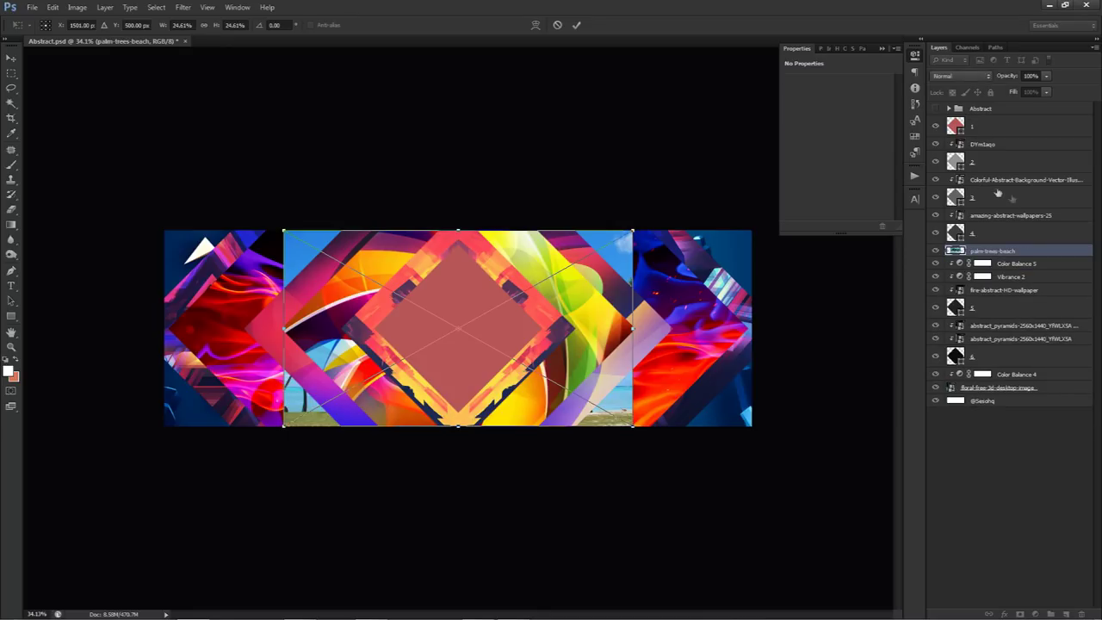
key("Return")
left_click_drag(999, 249, 971, 122)
right_click(970, 122)
right_click(969, 123)
left_click(1012, 298)
left_click_drag(515, 272, 525, 288)
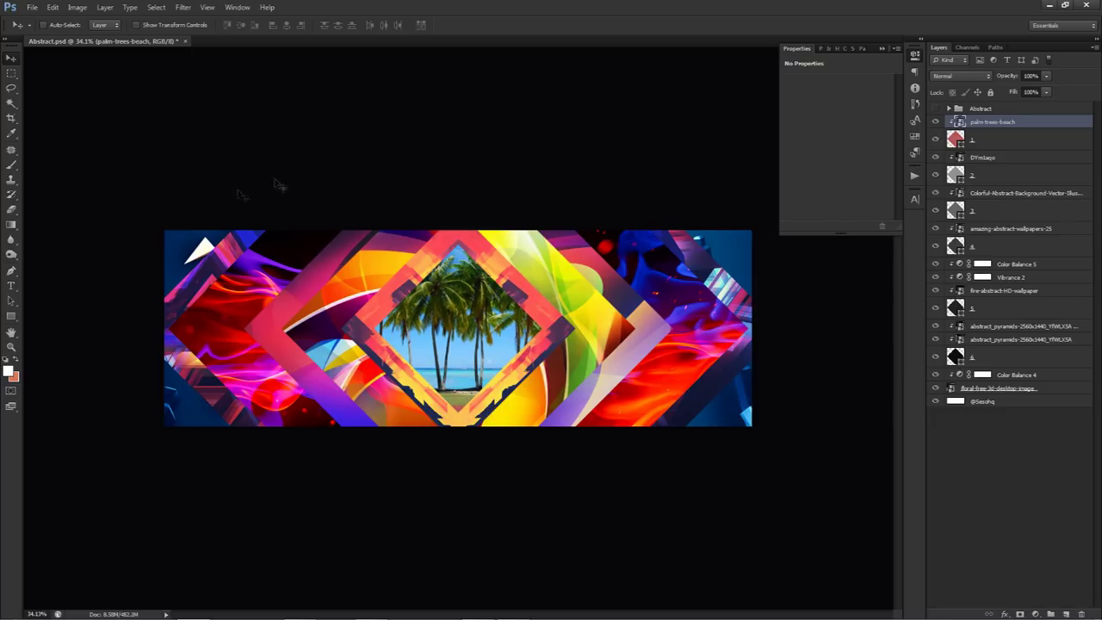
Open Sesohq Logo.psd and activate its saved logo path on the canvas
right_click(204, 610)
left_click(992, 126)
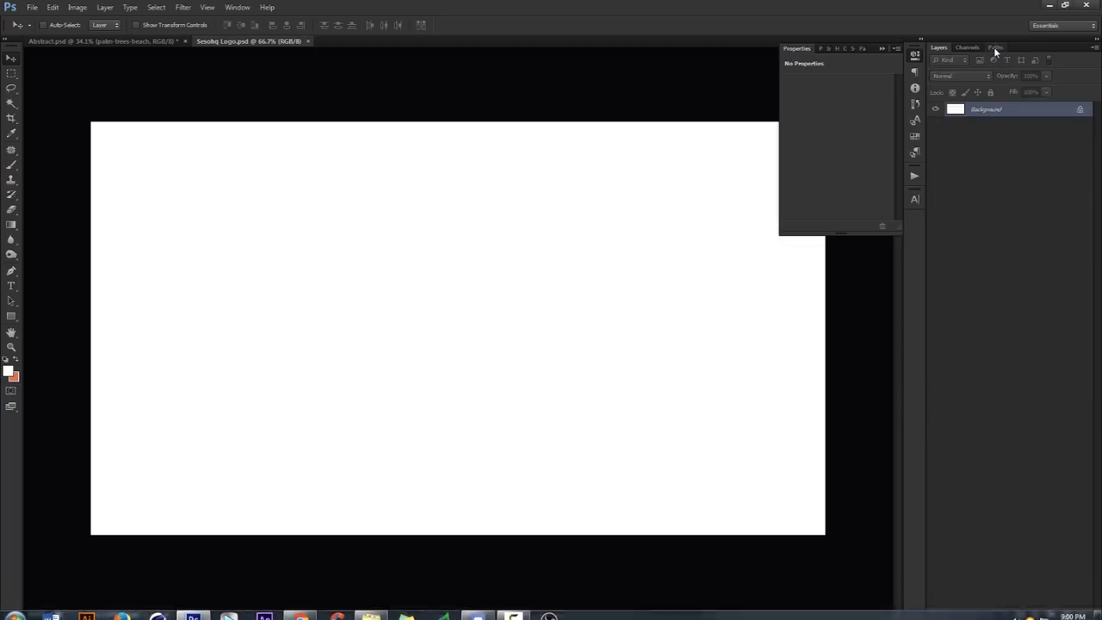
left_click(997, 48)
left_click(965, 60)
left_click(938, 48)
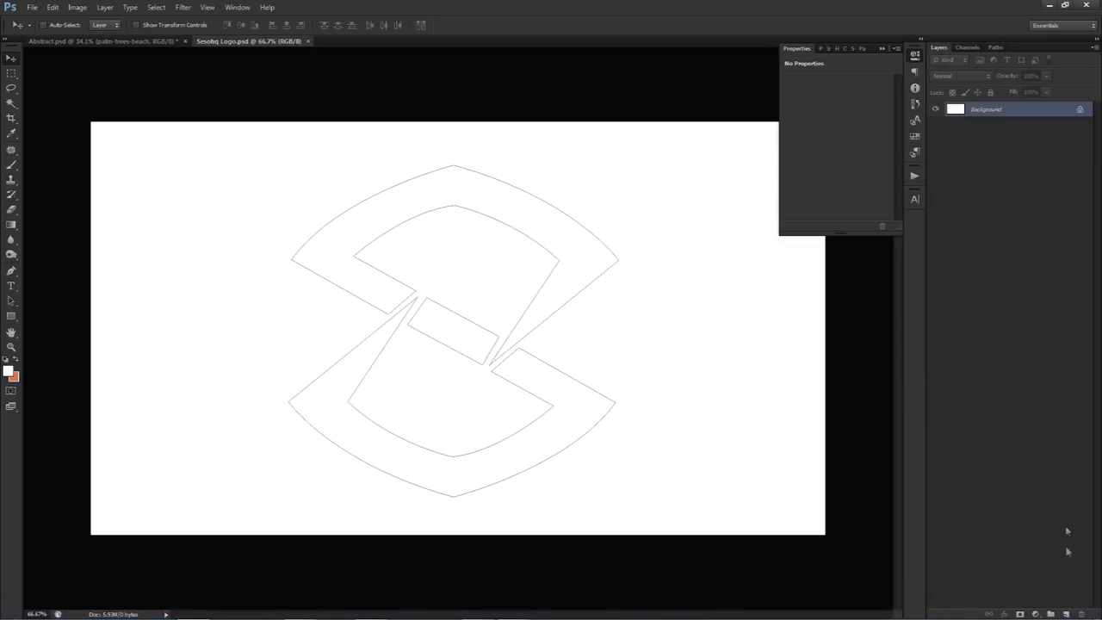
Add a new layer above the background of the logo document and fill the logo path with white on it
left_click(1066, 613)
key("p")
right_click(658, 317)
left_click(692, 379)
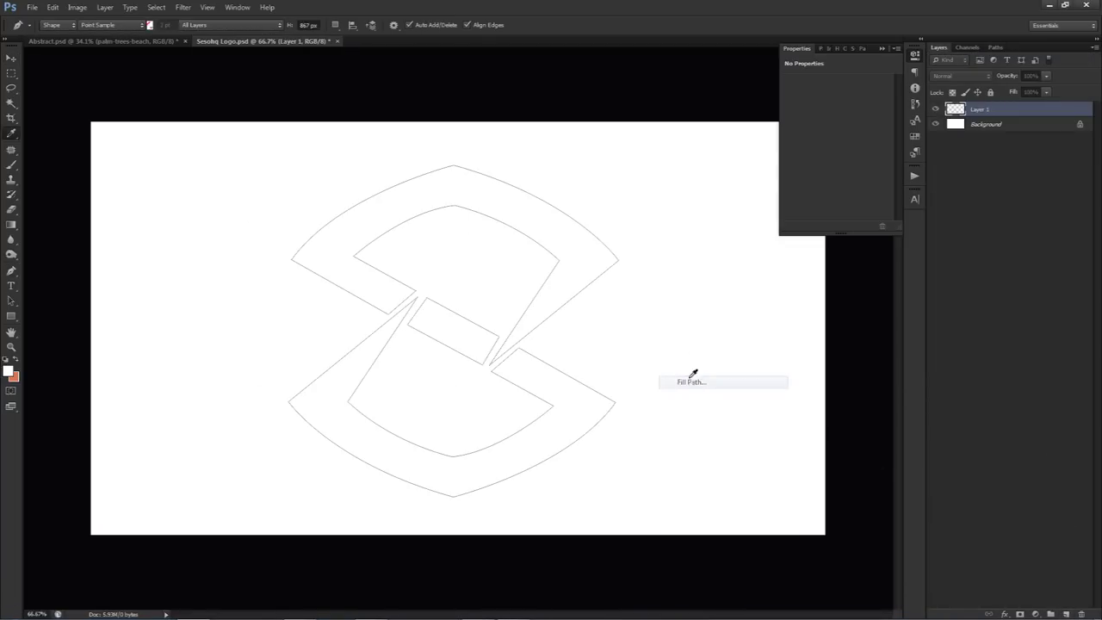
right_click(502, 222)
left_click(499, 236)
Transfer the white logo into Abstract.psd above the palm-trees-beach layer and scale it down to fit inside the centre diamond
key("v")
left_click_drag(144, 49, 431, 293)
key("ctrl+t")
left_click_drag(489, 231, 504, 332)
key("Return")
Centre the logo on the banner using the crossing guides, and hide the guides again
key("ctrl+t")
key("Return")
key("ctrl+semicolon")
key("ctrl+t")
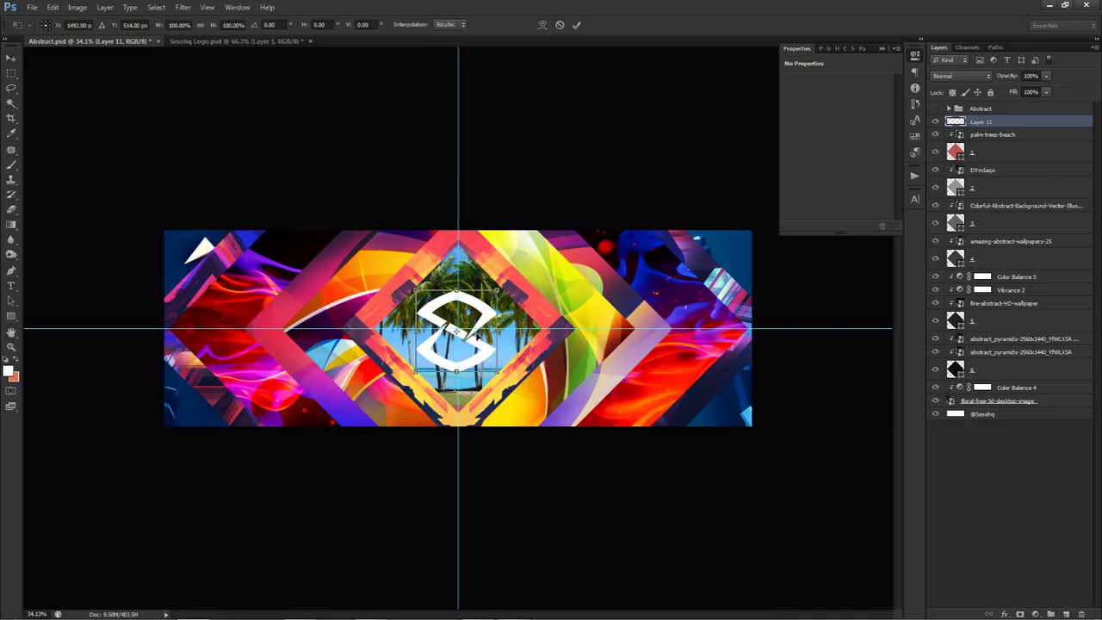
left_click_drag(477, 336, 482, 326)
key("Return")
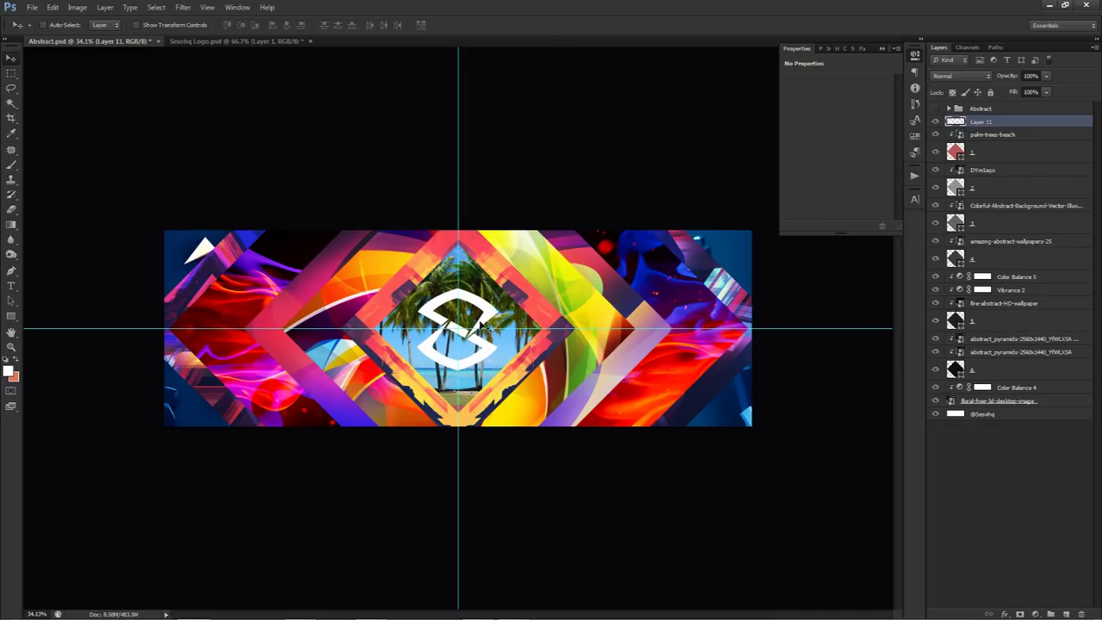
key("ctrl+semicolon")
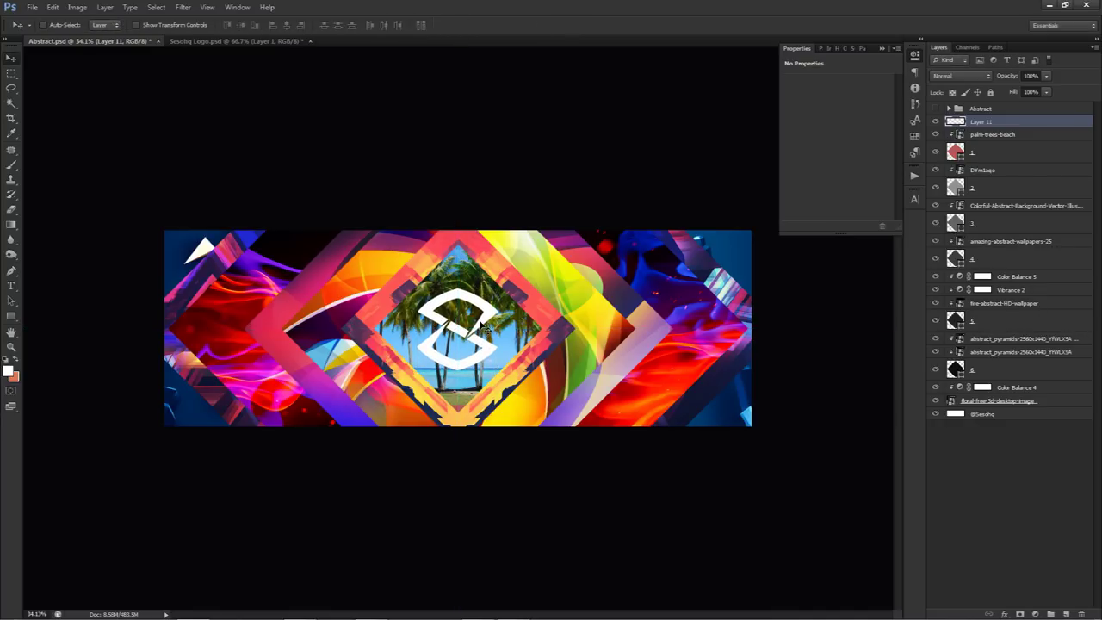
Set the blend mode of the palm-trees-beach layer to Luminosity
left_click(989, 133)
left_click(960, 75)
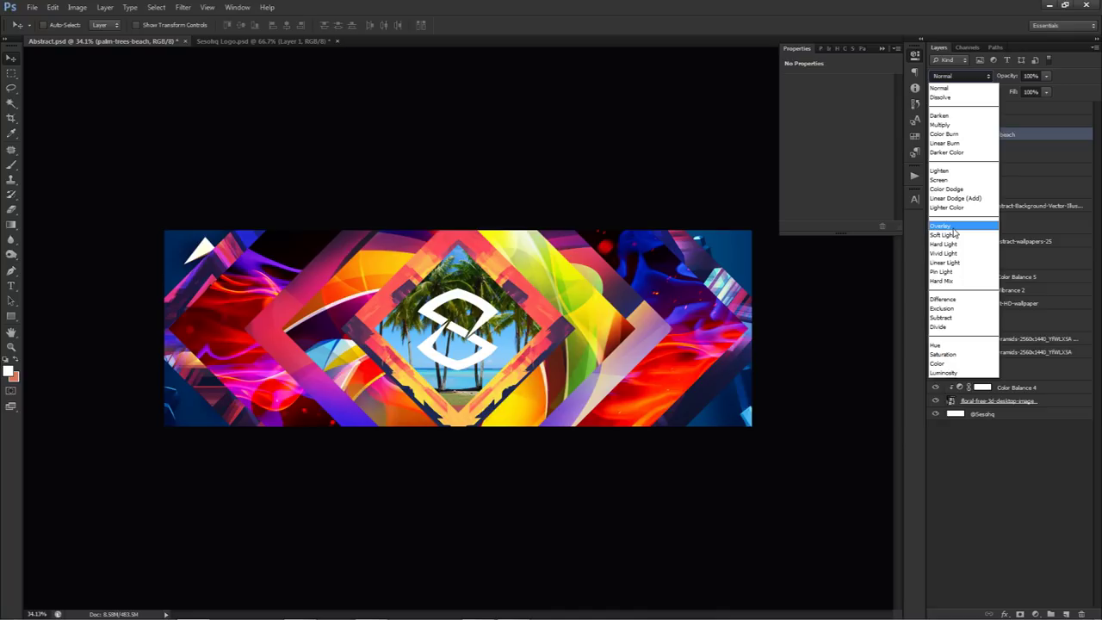
left_click(943, 372)
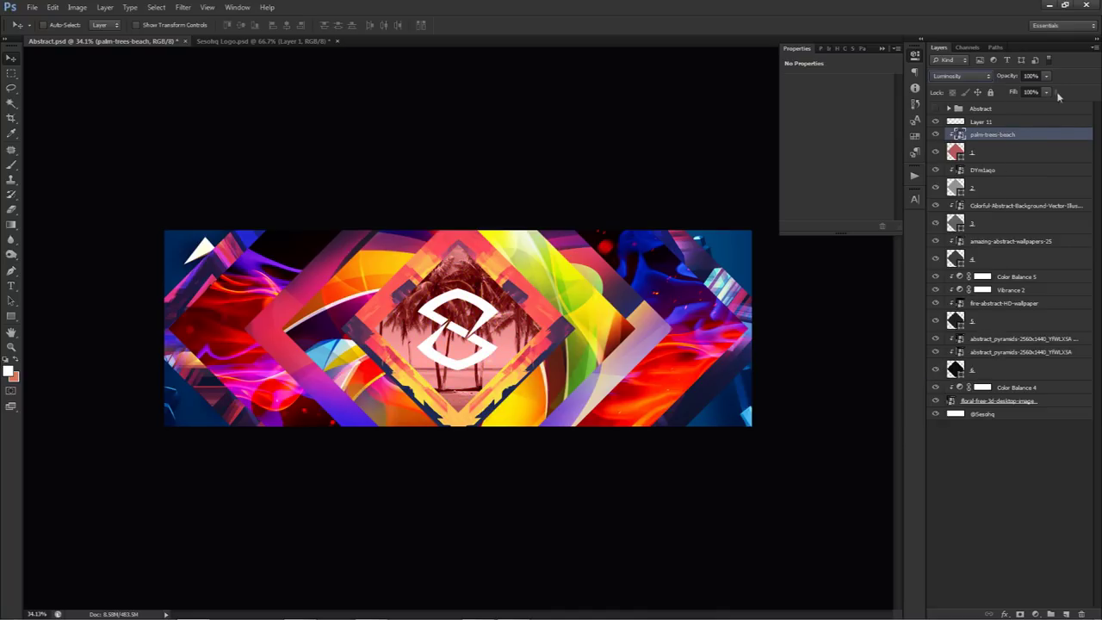
Rasterize the red centre diamond layer and recolour it teal using Hue/Saturation, with Hue -180, raised Saturation and Lightness -54
left_click(991, 153)
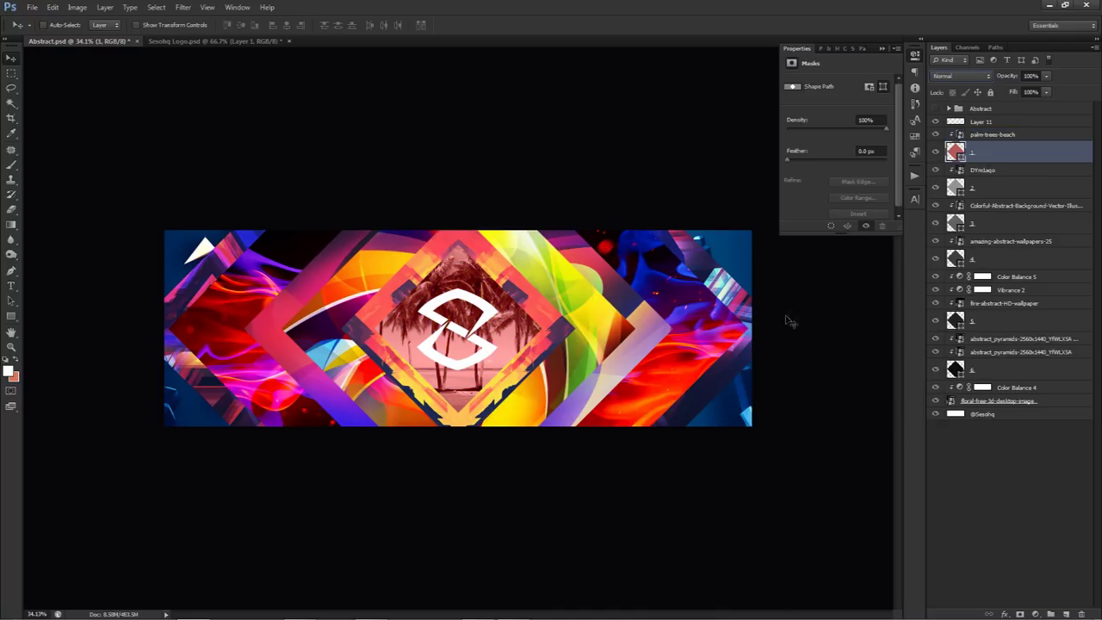
right_click(982, 156)
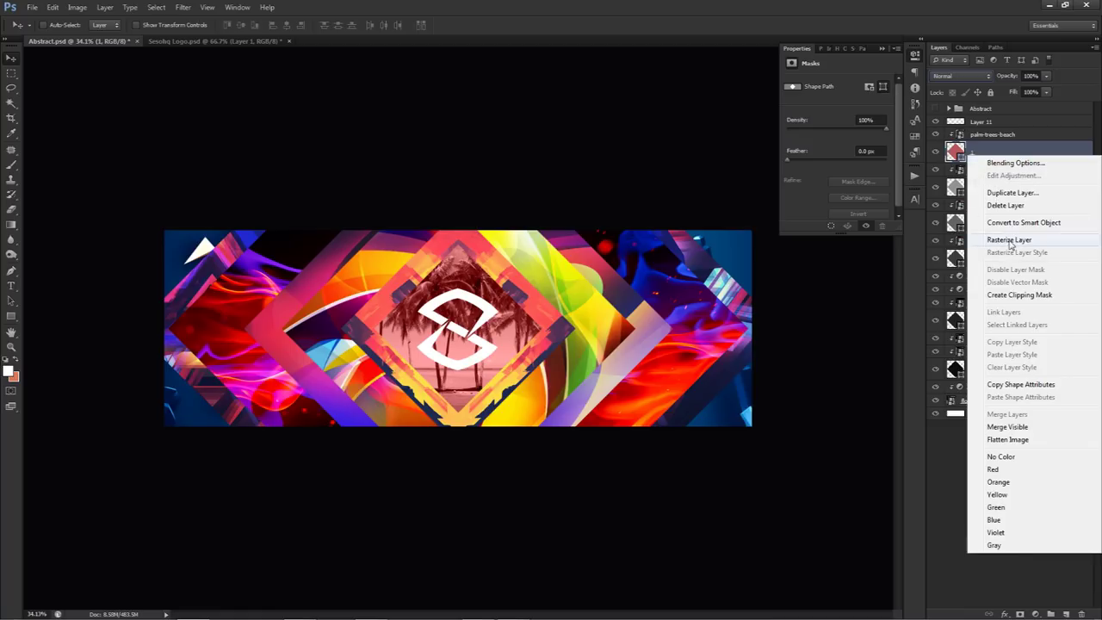
left_click(1007, 239)
key("ctrl+u")
left_click_drag(851, 349, 880, 402)
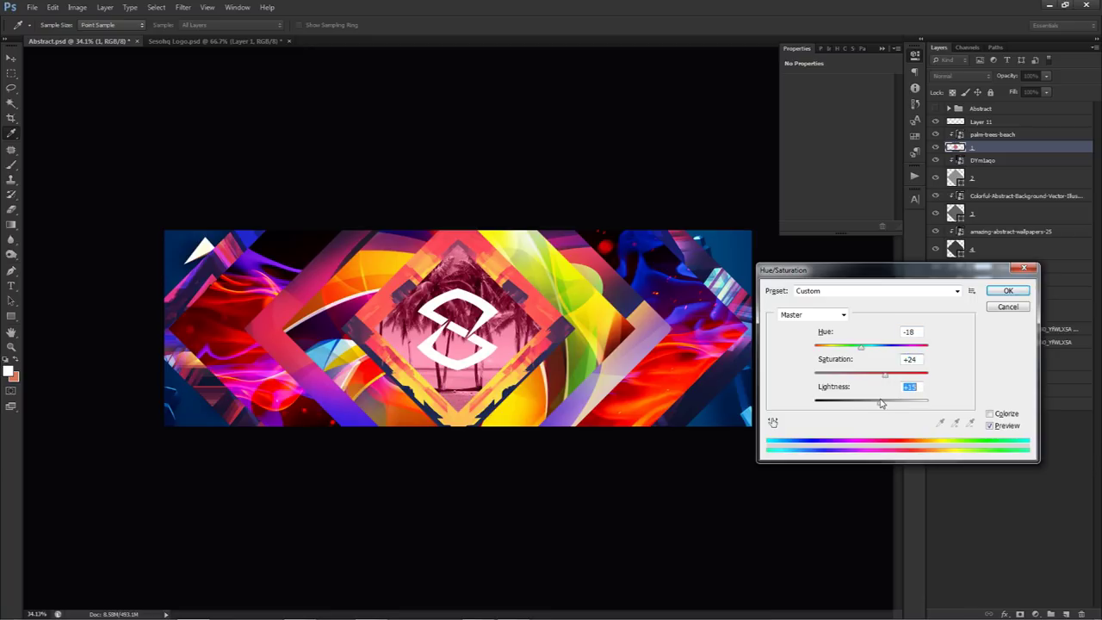
left_click_drag(861, 347, 812, 353)
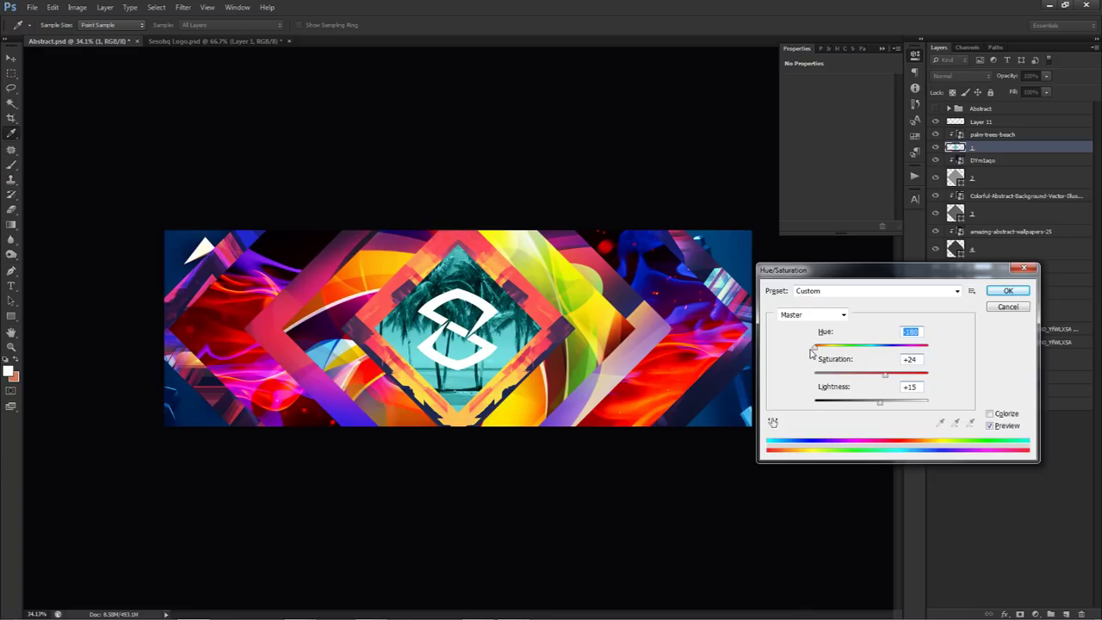
left_click_drag(879, 402, 840, 403)
left_click_drag(886, 375, 917, 377)
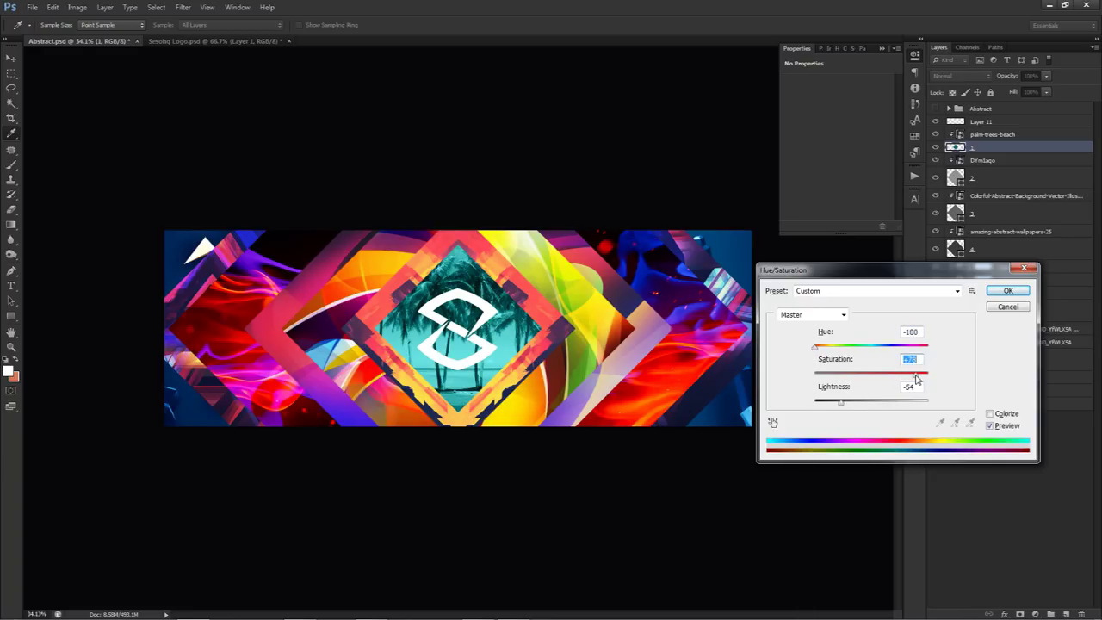
key("shift+Tab")
left_click(1009, 290)
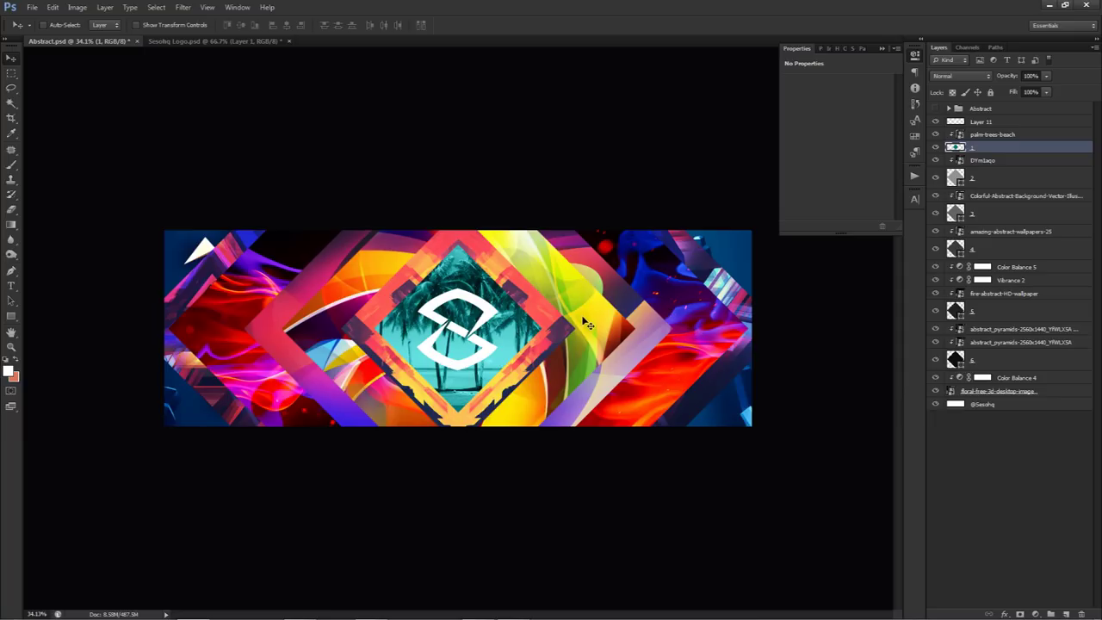
Clip a Color Balance adjustment to the Colorful-Abstract-Background image with midtones Cyan/Red at +100, and compare the image with and without it
left_click(982, 197)
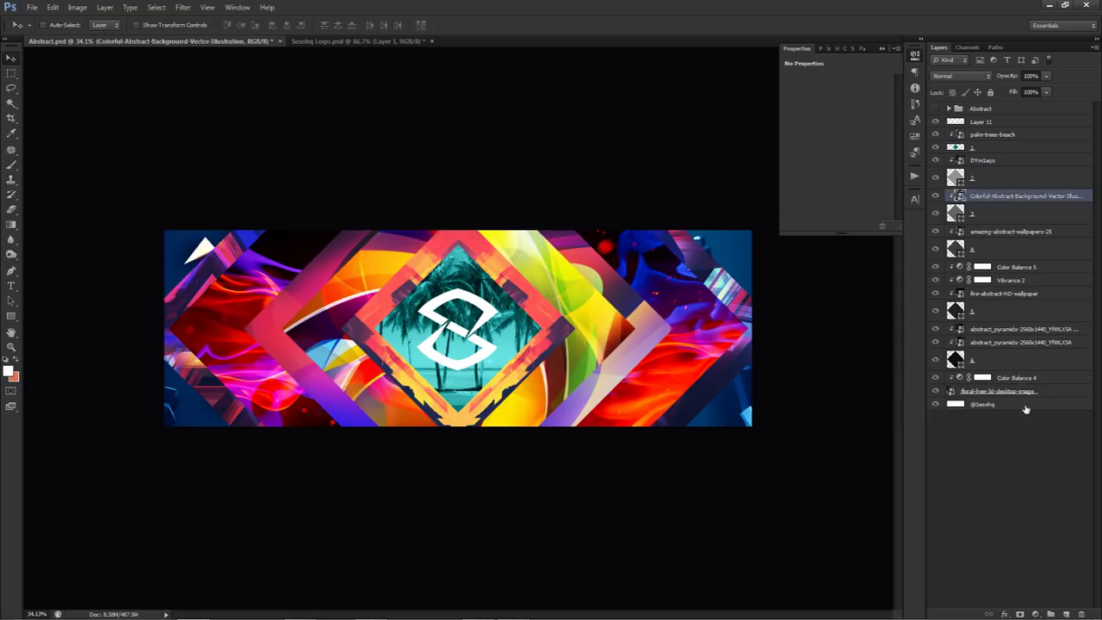
left_click(1035, 614)
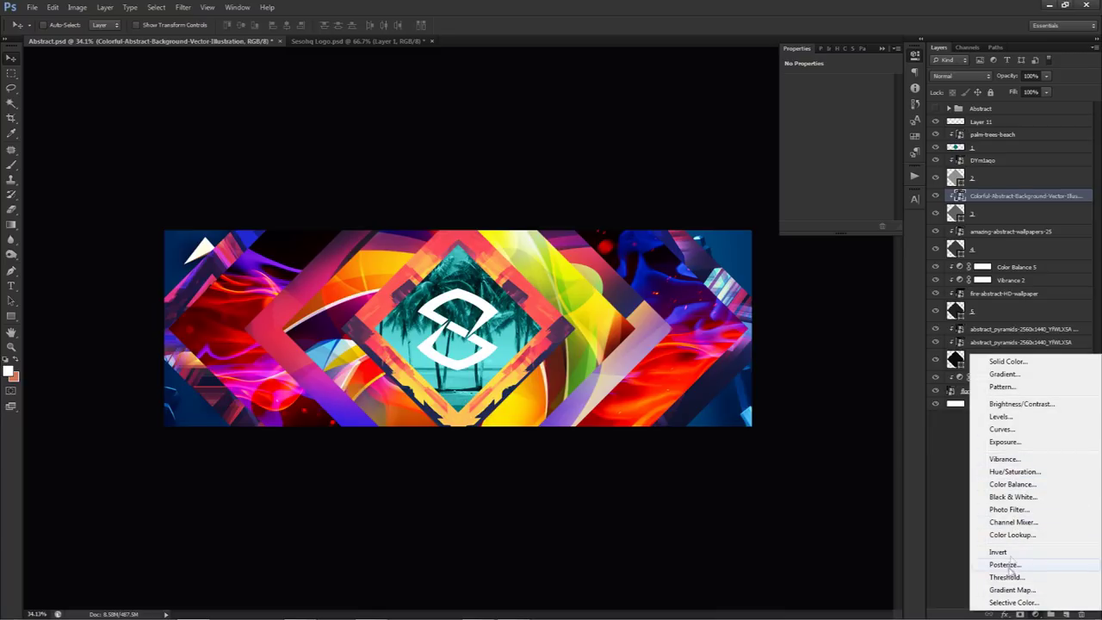
left_click(1012, 484)
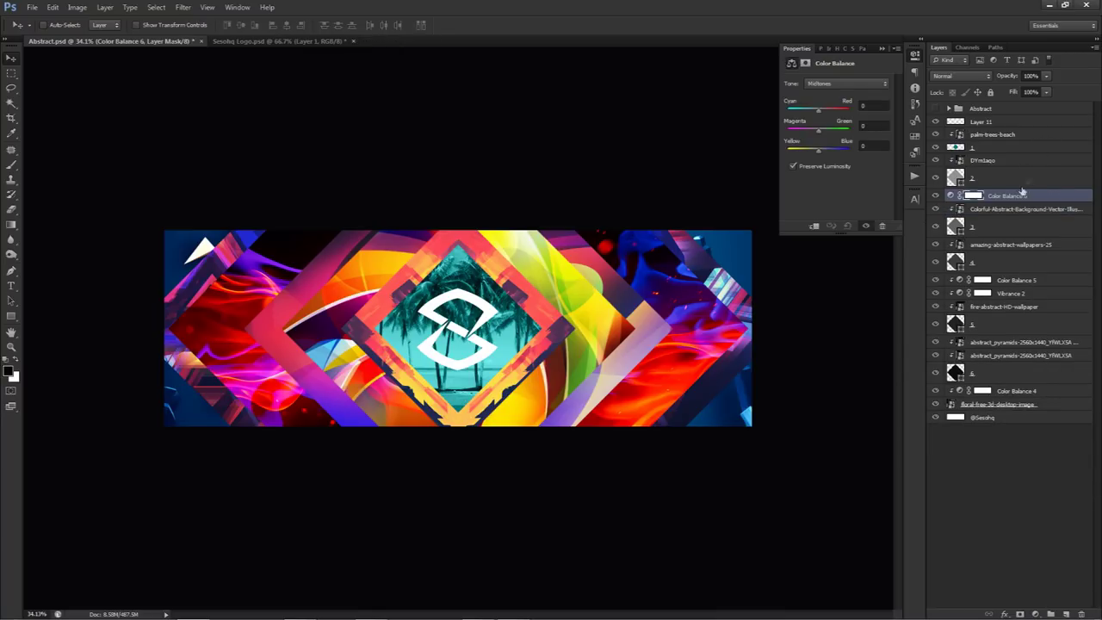
right_click(1016, 196)
left_click(1018, 335)
left_click_drag(818, 110, 859, 124)
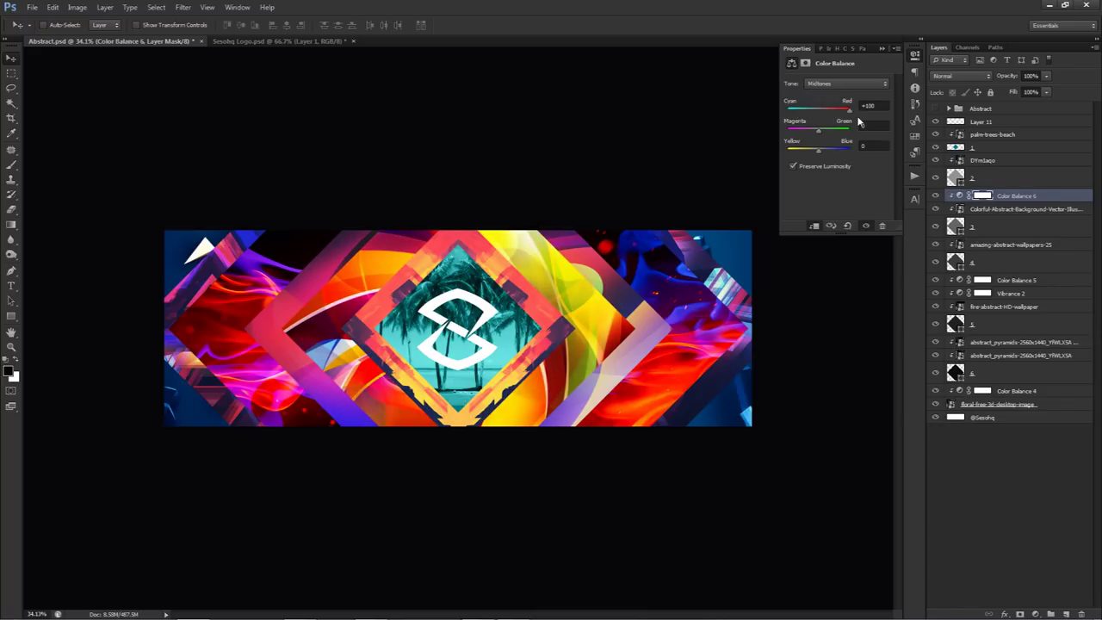
left_click(936, 197)
left_click(938, 196)
Add a Brightness/Contrast adjustment above the logo layer with Brightness -27 and Contrast 63
left_click(993, 122)
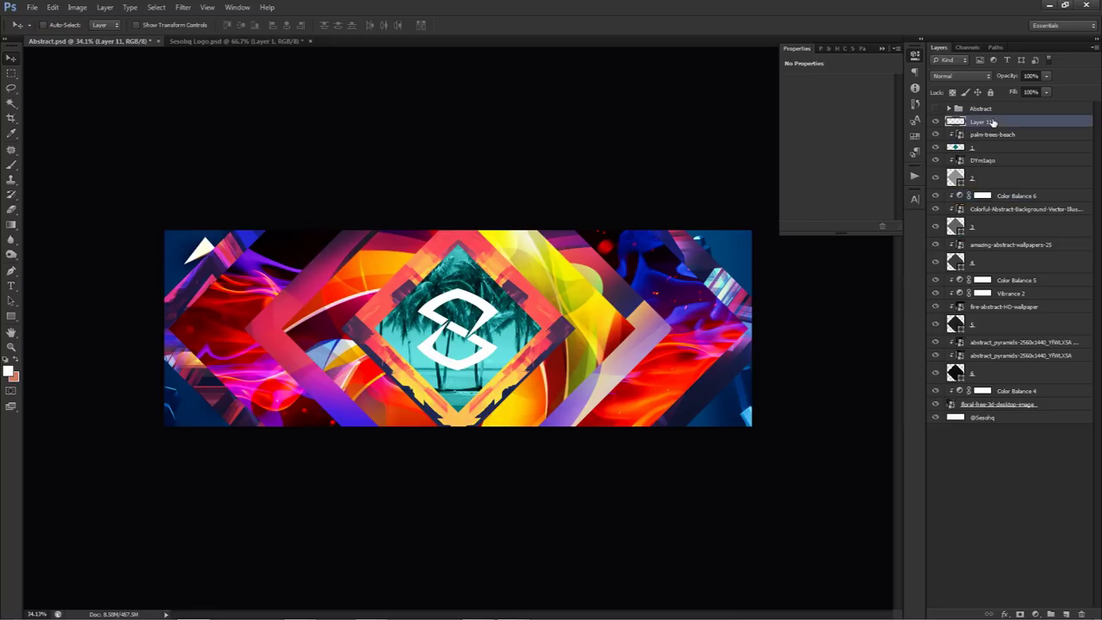
left_click(1036, 614)
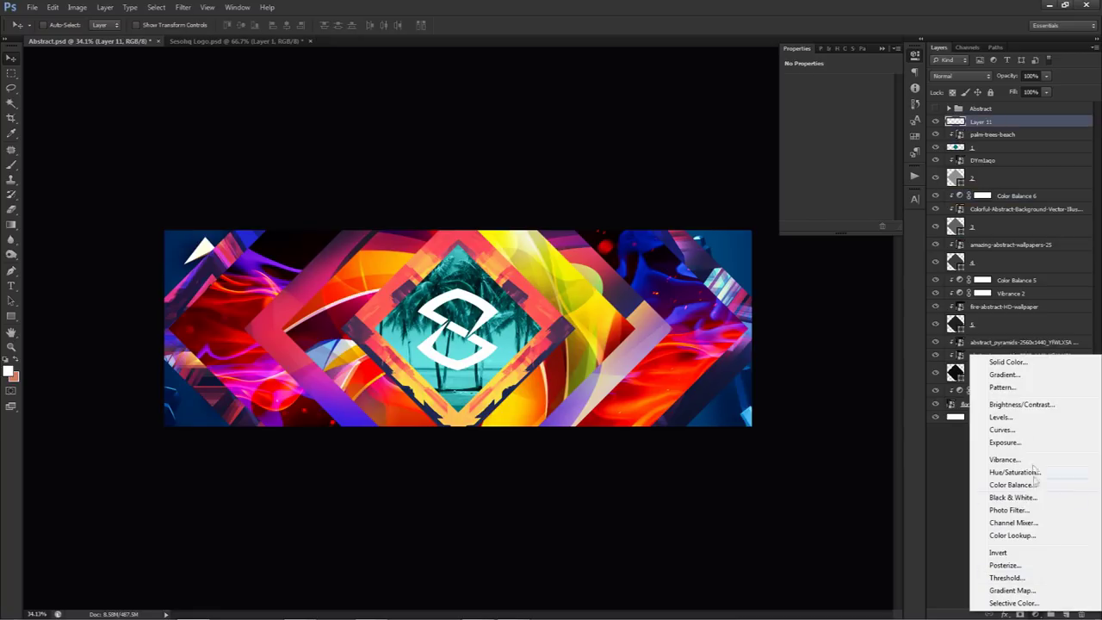
left_click(1023, 408)
left_click_drag(859, 137, 828, 110)
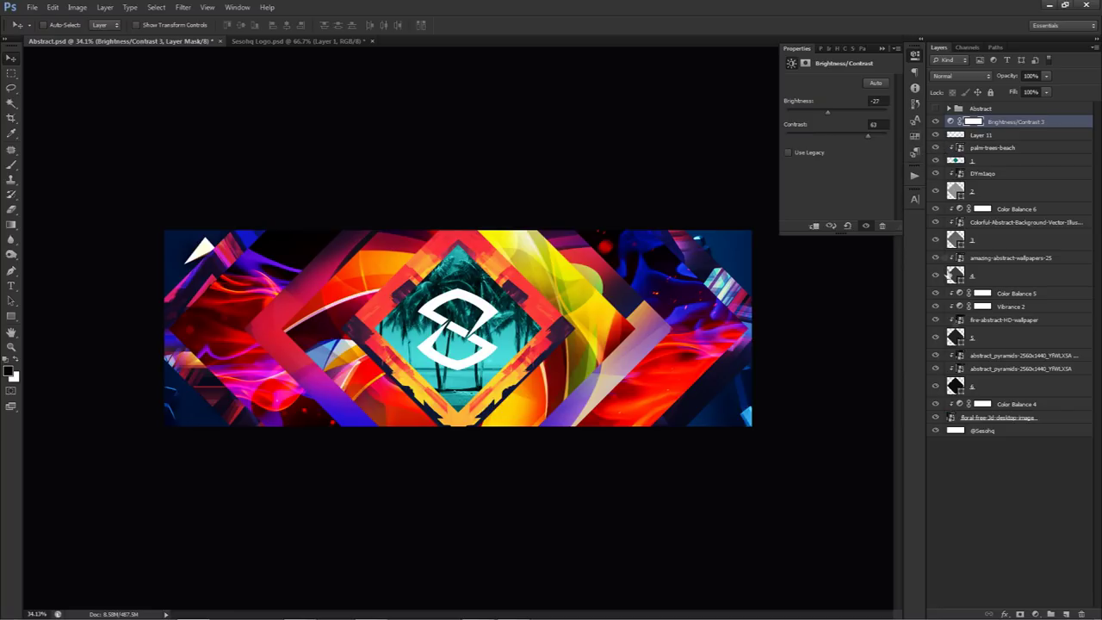
On a new layer above the adjustment, brush large soft spots of red sampled from the artwork around the centre diamond
left_click(1067, 614)
key("b")
right_click(773, 405)
mouse_move(492, 326)
left_mouse_down()
mouse_move(568, 311)
mouse_move(505, 336)
mouse_move(608, 444)
left_mouse_up()
left_click(549, 313, "alt")
left_click_drag(552, 347, 554, 433)
left_click(543, 350)
left_click_drag(556, 347, 508, 321)
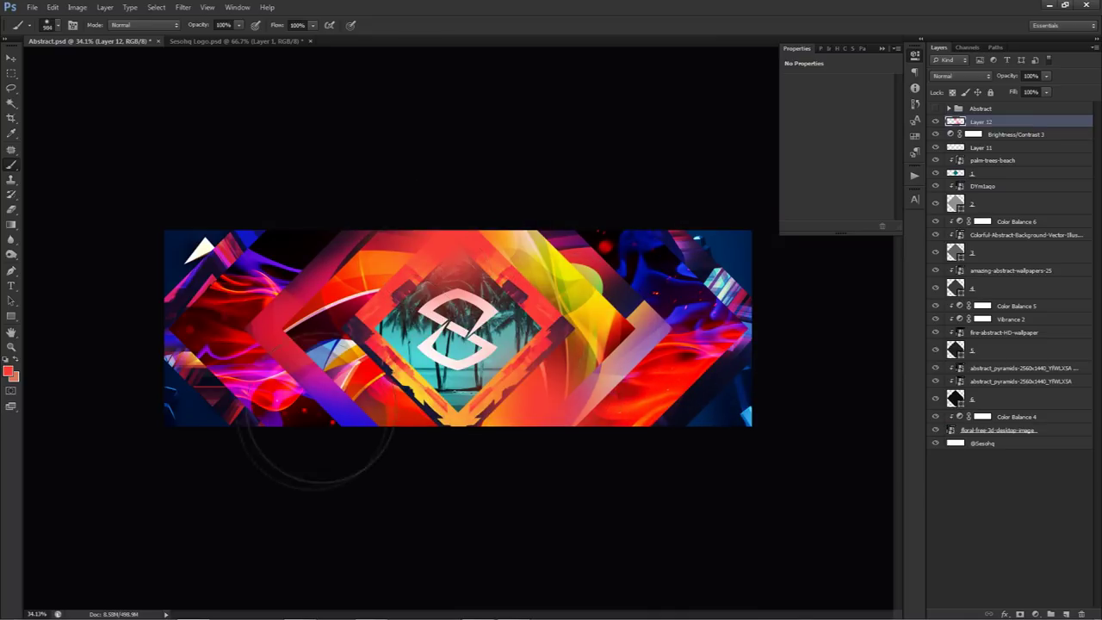
left_click(382, 424)
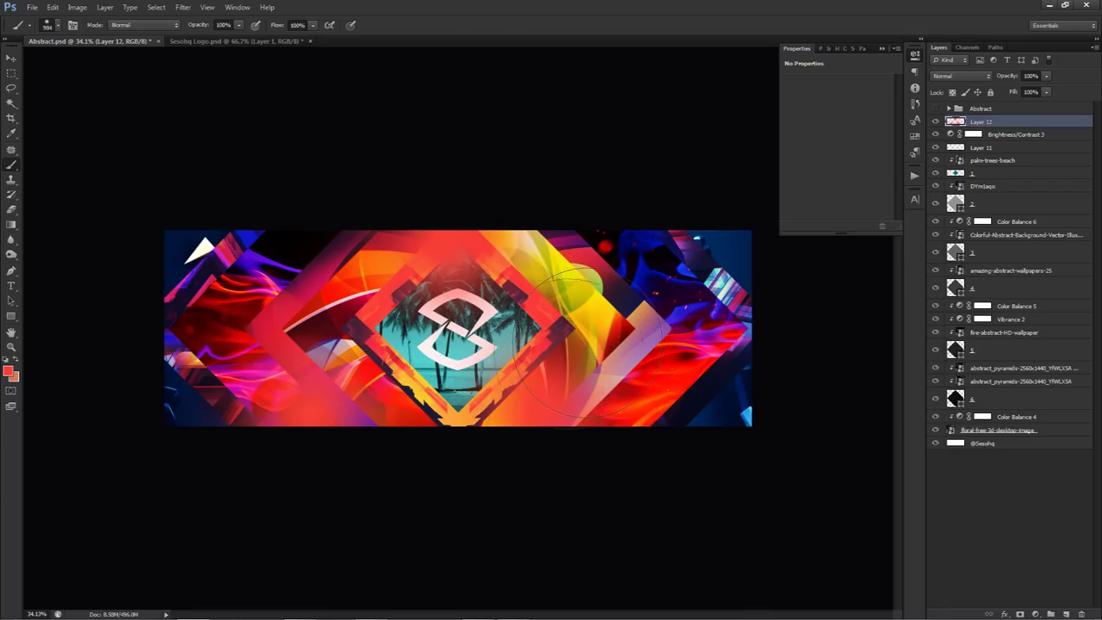
Blend the red painted layer with Linear Dodge (Add) at 58% opacity
left_click(956, 76)
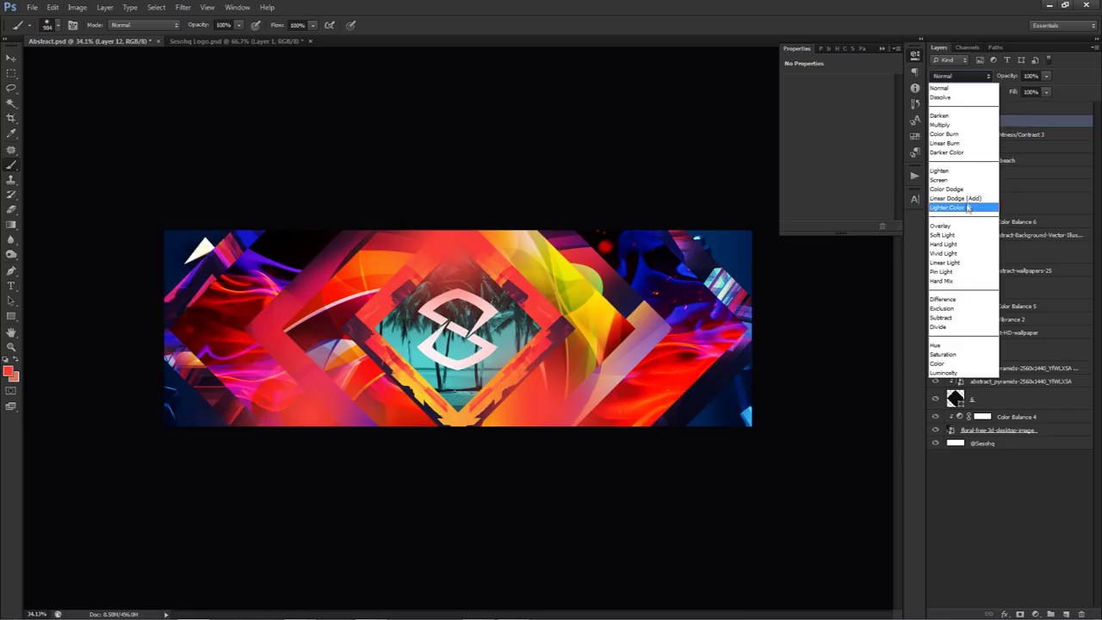
left_click(971, 199)
left_click_drag(1046, 76, 1021, 87)
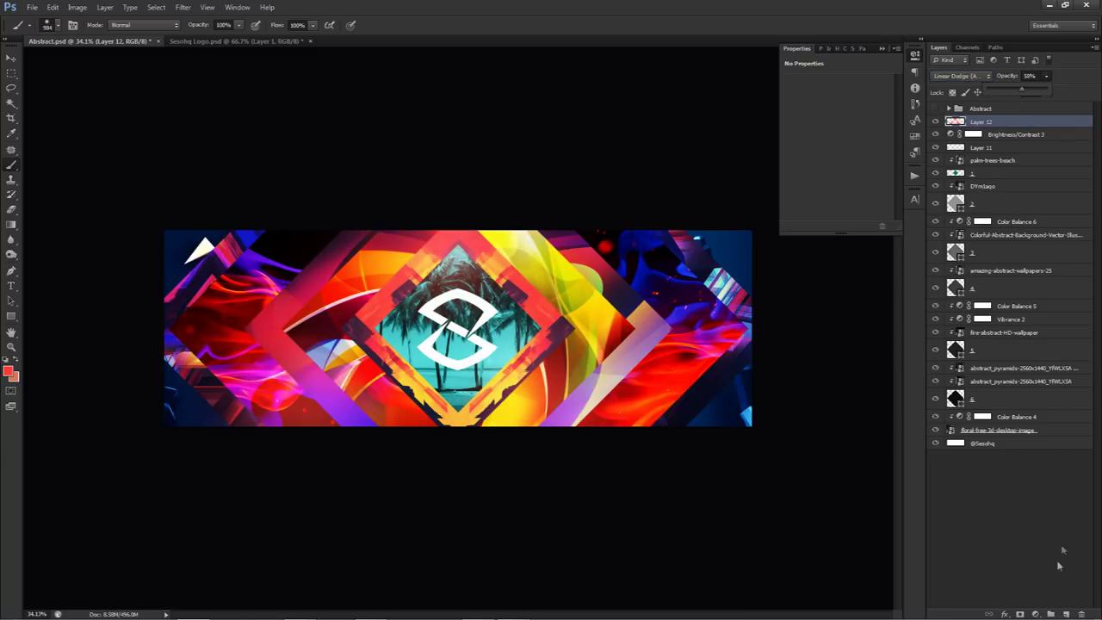
On another new layer, paint large soft spots of dark blue sampled from the artwork over the banner's outer sides
left_click(1066, 614)
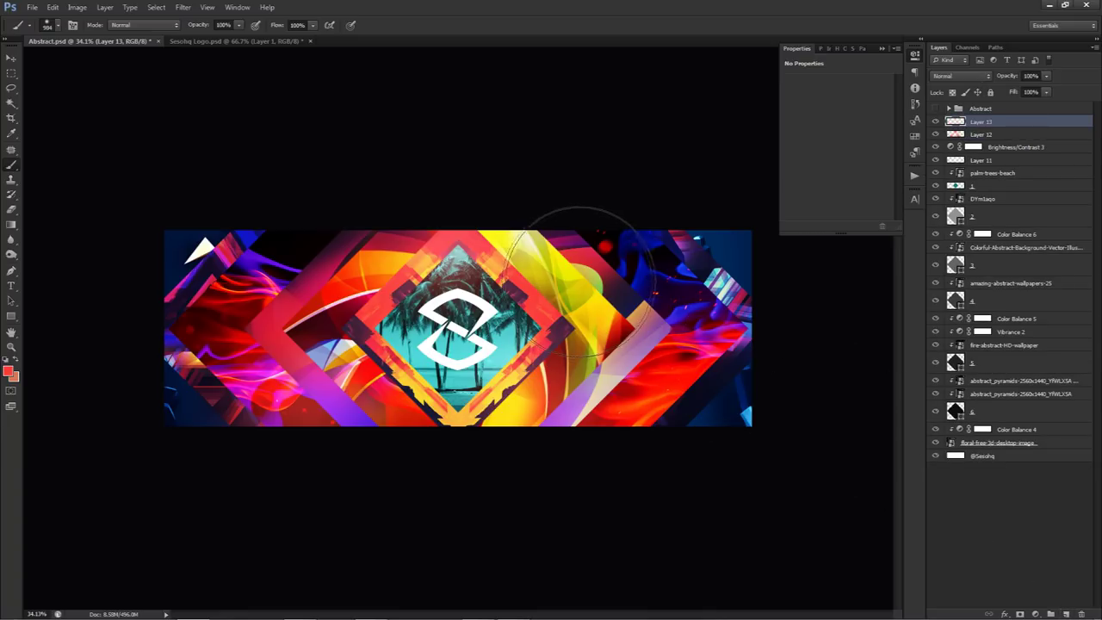
left_click(724, 258, "alt")
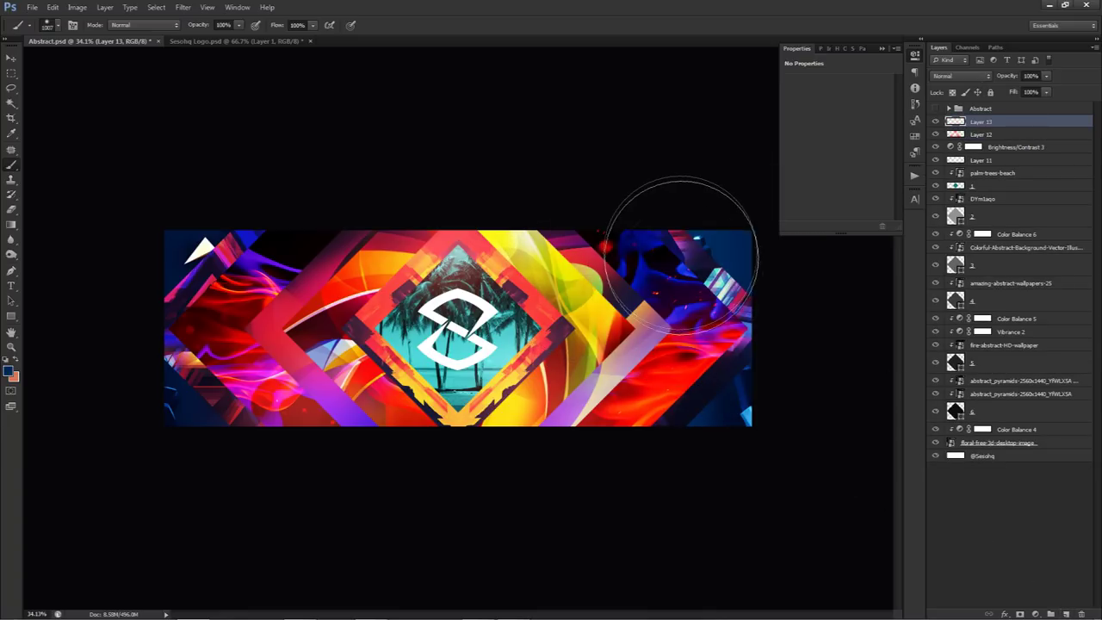
mouse_move(219, 441)
left_mouse_down()
mouse_move(251, 222)
mouse_move(209, 233)
mouse_move(275, 202)
mouse_move(327, 216)
left_mouse_up()
Blend the blue painted layer with Linear Dodge (Add) at 42% opacity
left_click(960, 76)
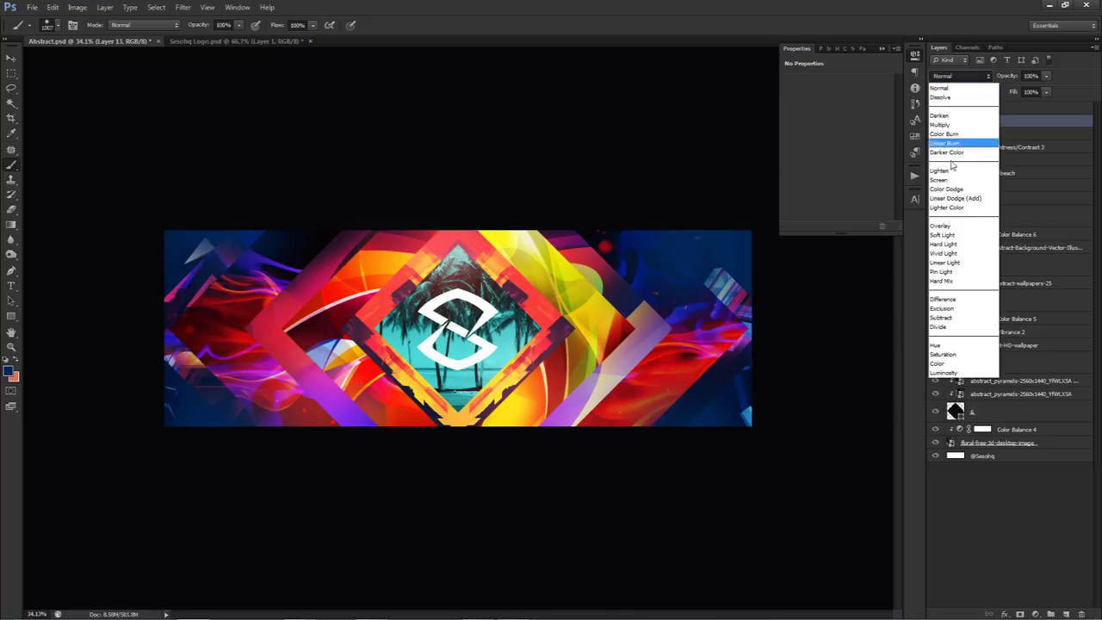
left_click(958, 198)
left_click(1047, 77)
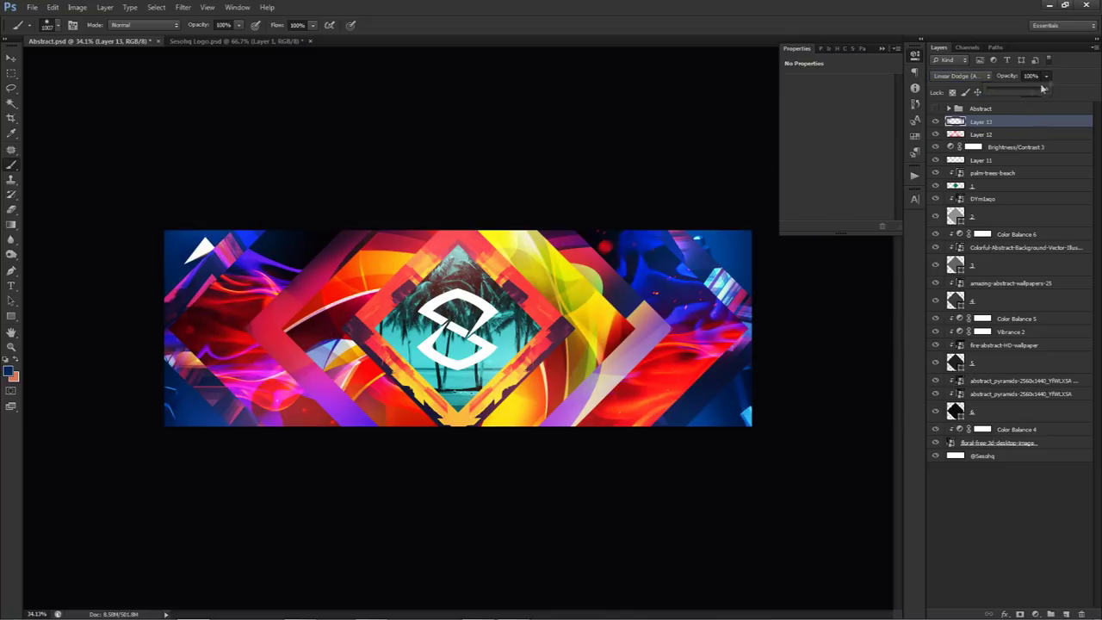
left_click_drag(1019, 88, 1010, 86)
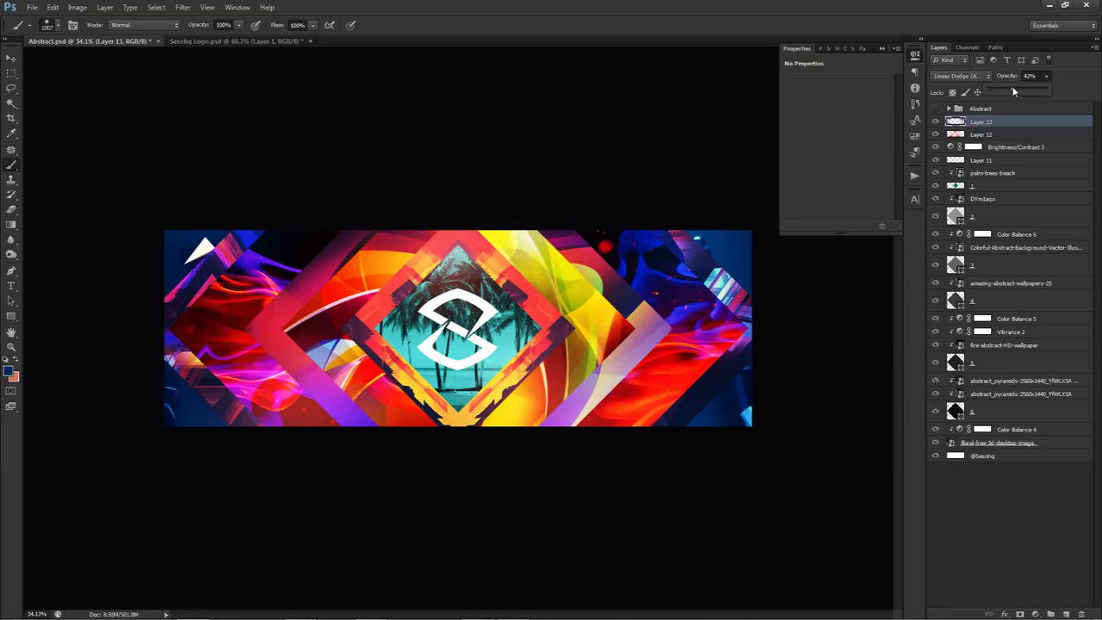
key("v")
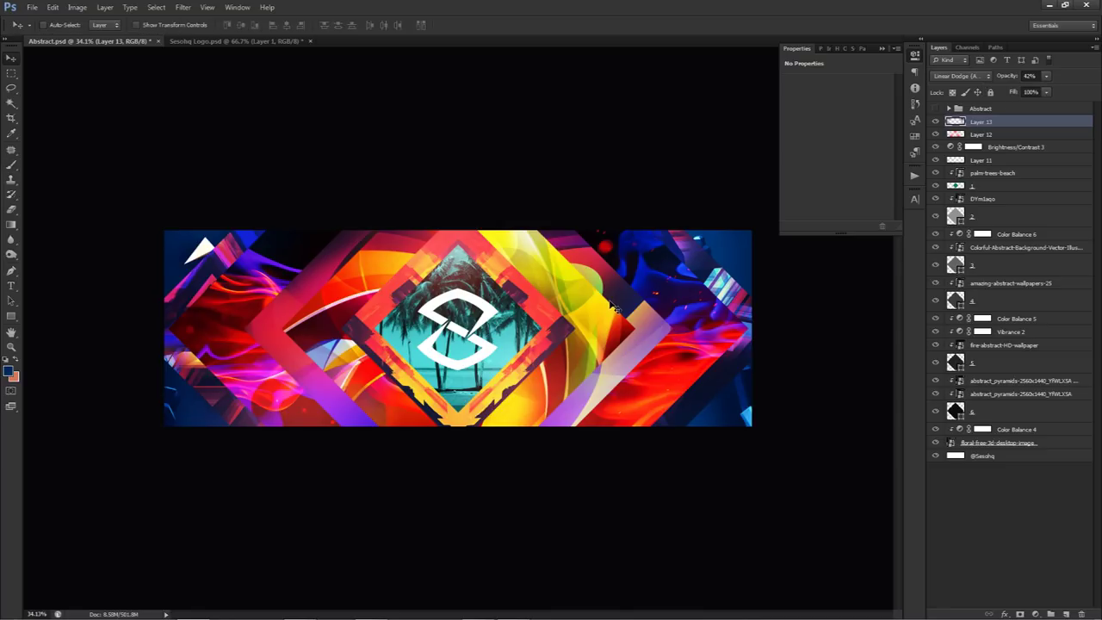
Shift the hue of the teal centre diamond layer slightly towards blue with Hue/Saturation
left_click(982, 184)
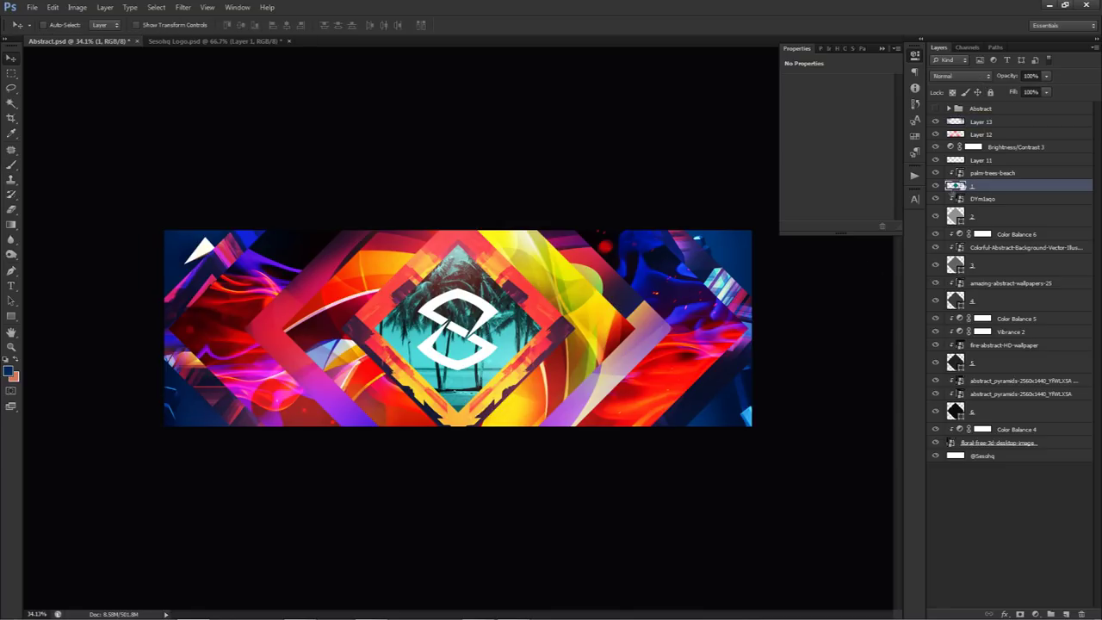
key("ctrl+u")
mouse_move(871, 346)
left_mouse_down()
mouse_move(831, 348)
mouse_move(897, 350)
mouse_move(865, 350)
left_mouse_up()
mouse_move(865, 350)
left_mouse_down()
mouse_move(910, 350)
mouse_move(807, 351)
mouse_move(885, 350)
mouse_move(873, 350)
left_mouse_up()
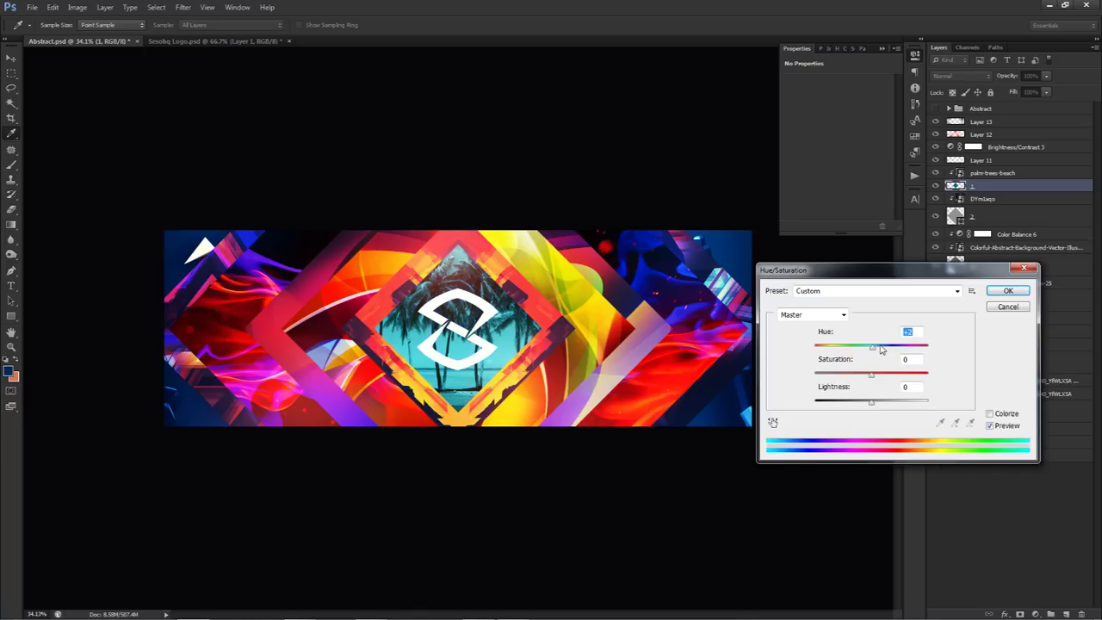
left_click(1010, 292)
key("v")
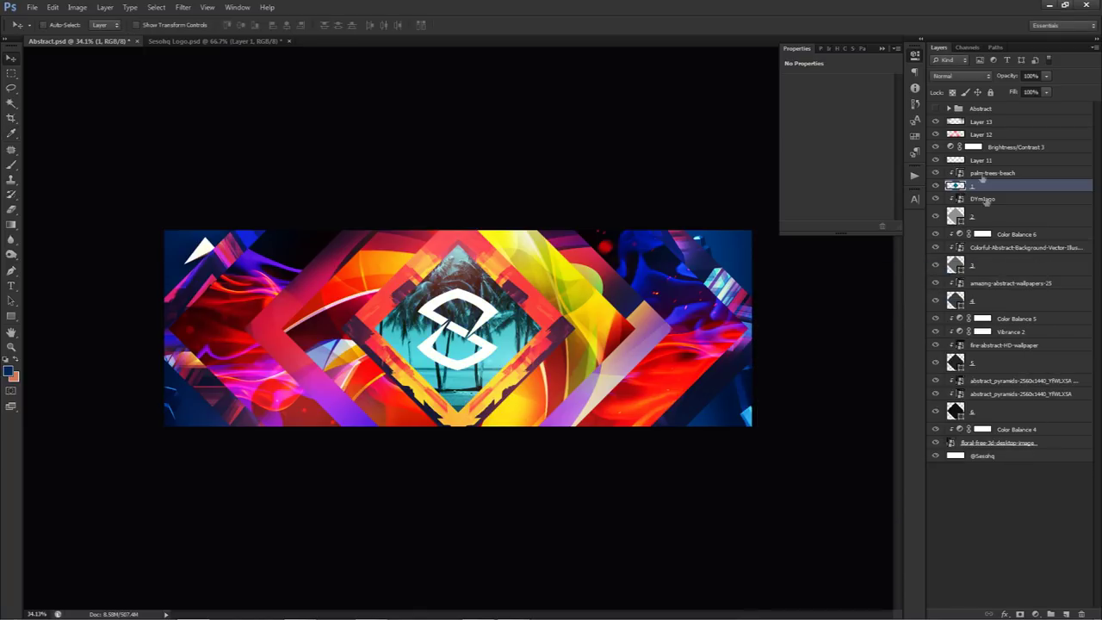
Add a Color Balance adjustment above the blue glow layer, shifting midtones to Magenta -58, Blue +54 and slightly towards red, and compare before and after
left_click(991, 126)
left_click(937, 121)
left_click(937, 122)
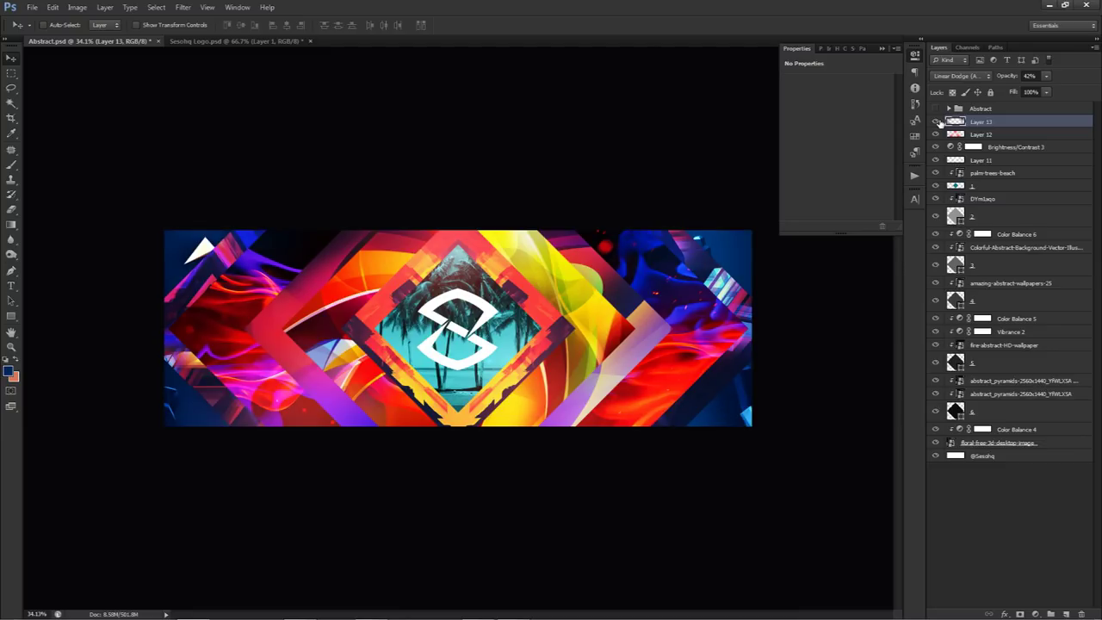
left_click(1035, 614)
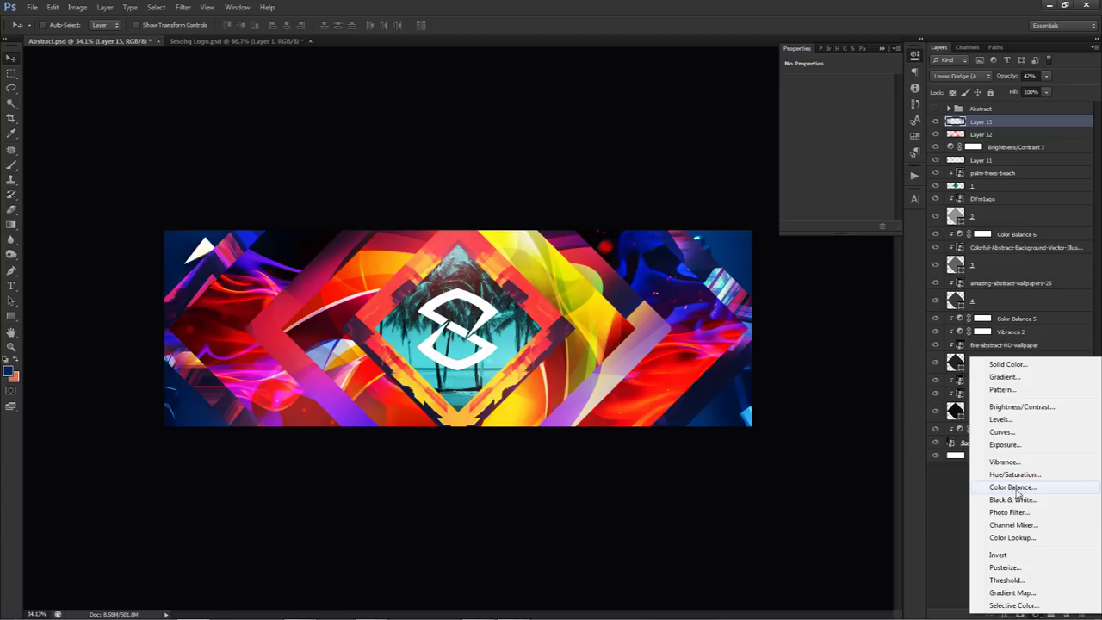
left_click(1016, 487)
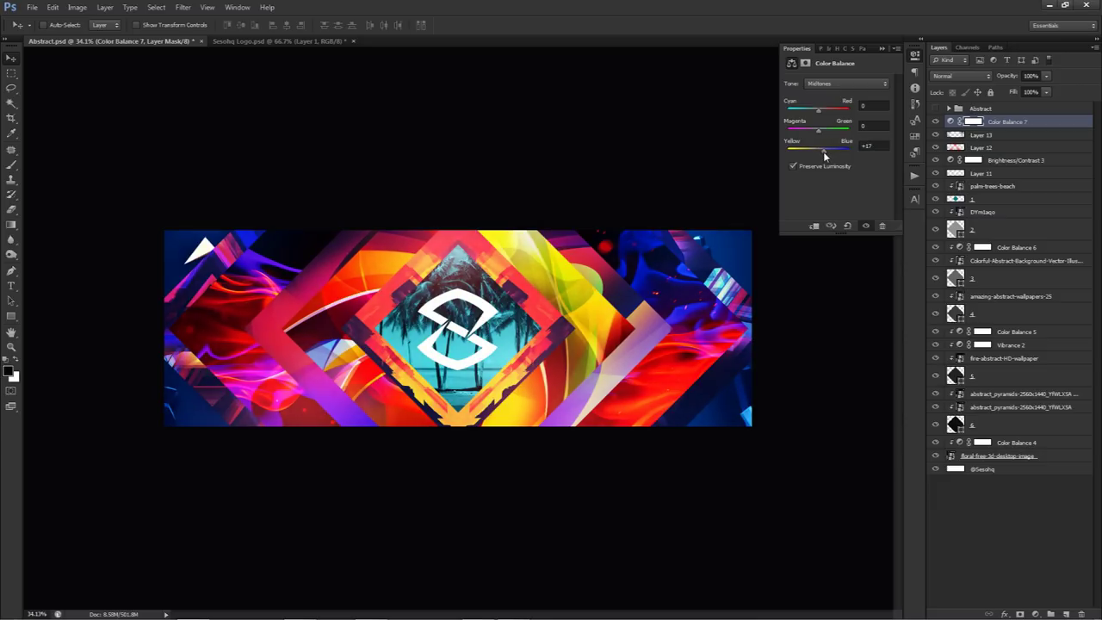
left_click_drag(824, 148, 823, 114)
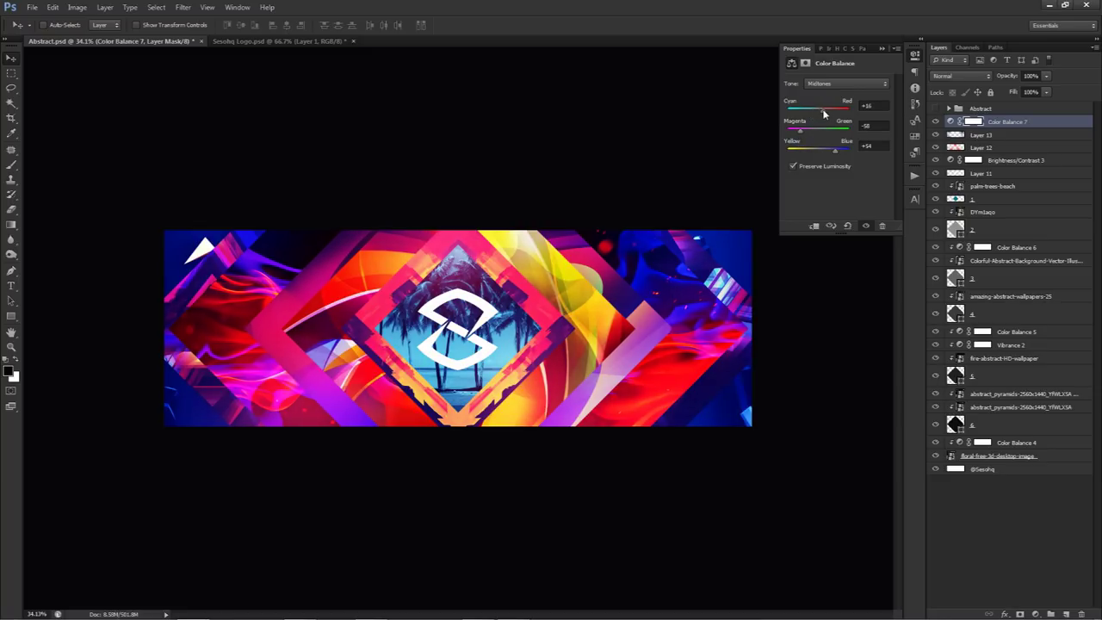
left_click_drag(814, 115, 821, 115)
left_click(936, 122)
left_click(936, 121)
left_click(938, 122)
left_click(937, 123)
Add a new layer above the topmost Color Balance adjustment and activate the Pen tool
left_click(1066, 612)
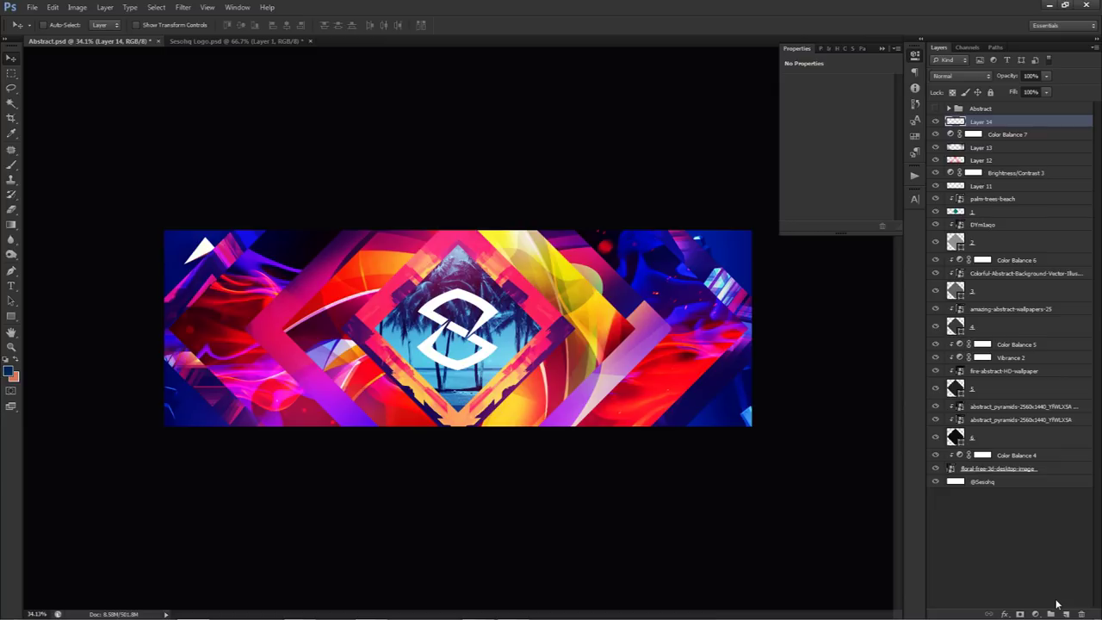
key("p")
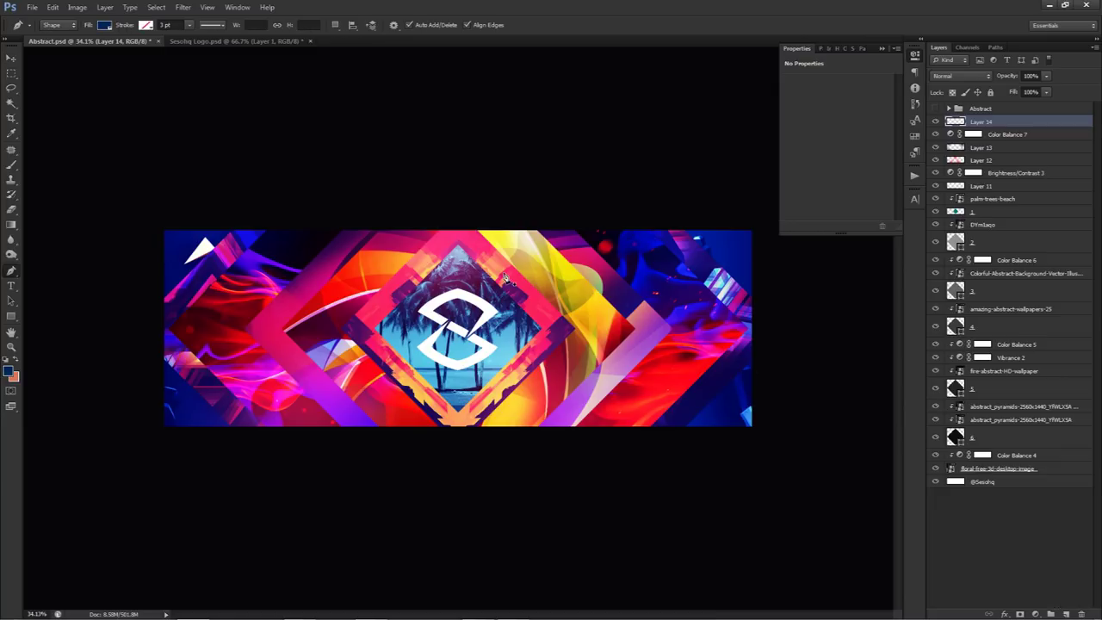
left_click(57, 25)
left_click(54, 46)
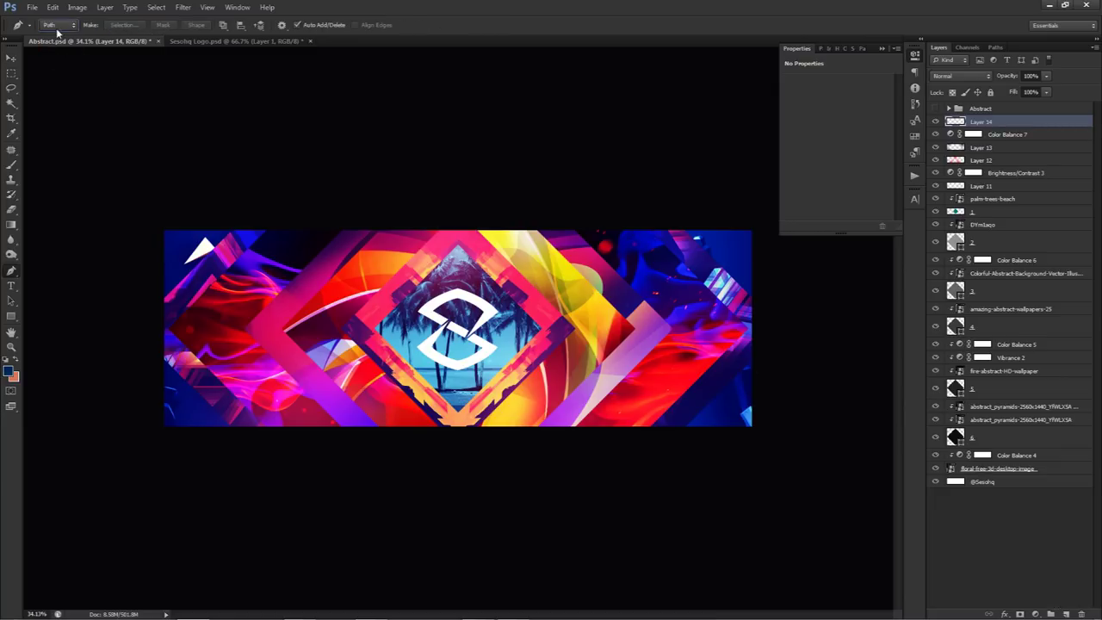
left_click(57, 28)
left_click(53, 36)
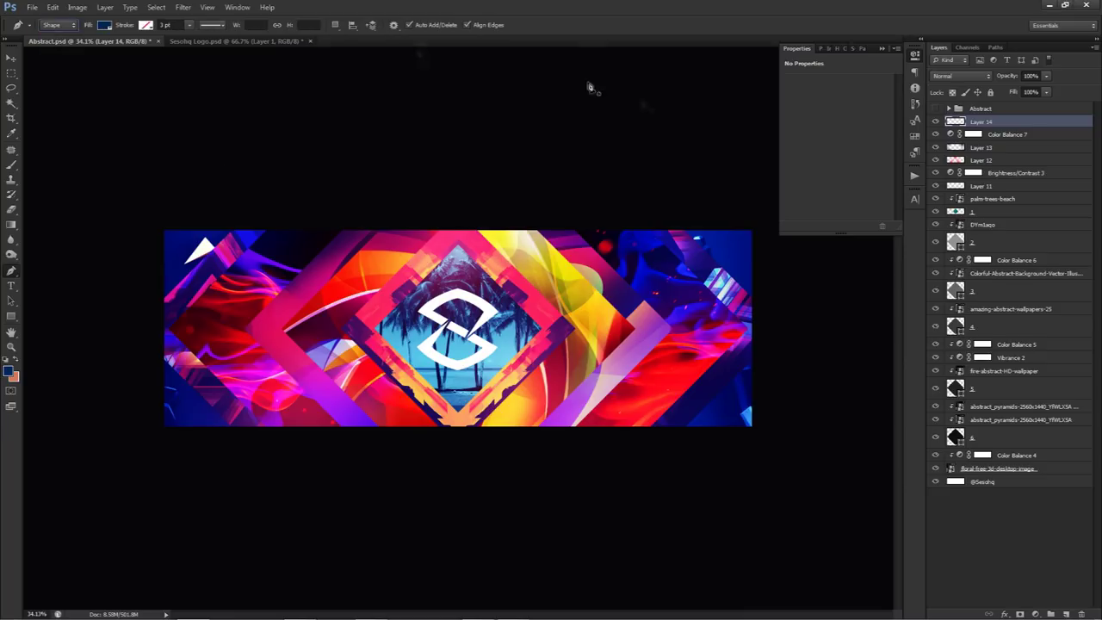
Draw an open three-point Pen shape, about 500 by 700 px, around the right corner of the yellow and red diamond from the banner's bottom edge
left_click(588, 382, "ctrl")
key("ctrl+plus")
left_click(943, 123)
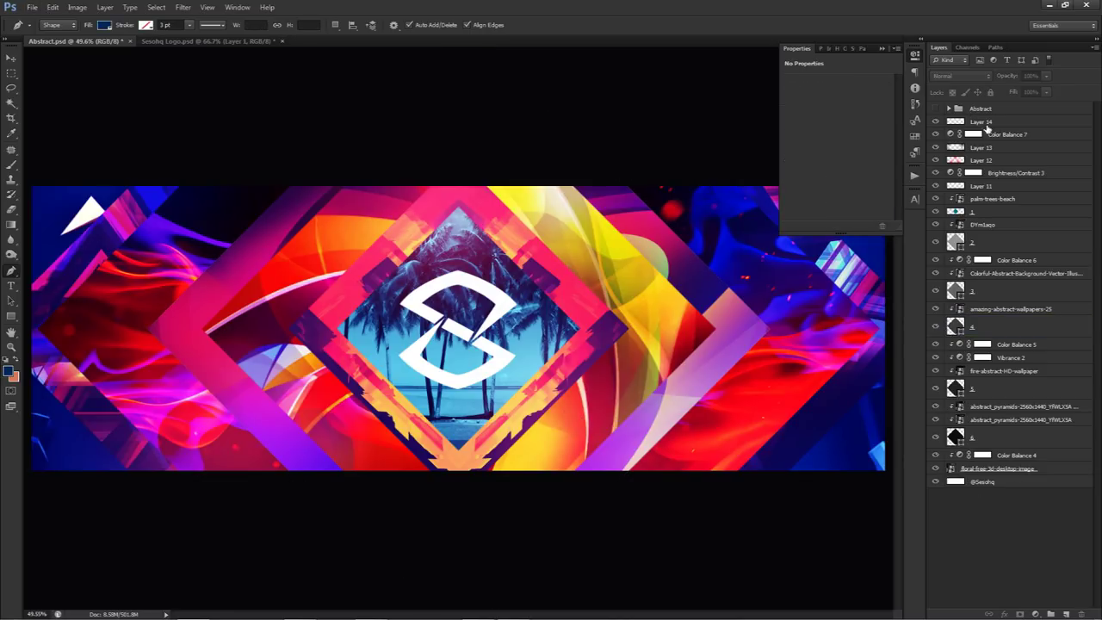
left_click(573, 471)
left_click(714, 329)
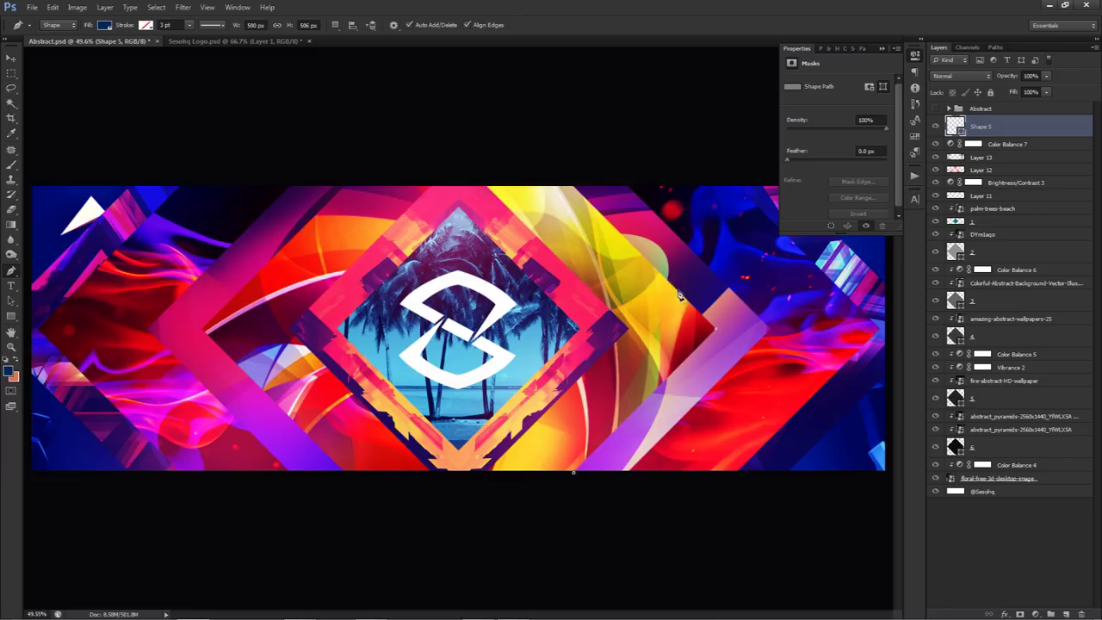
left_click(660, 276)
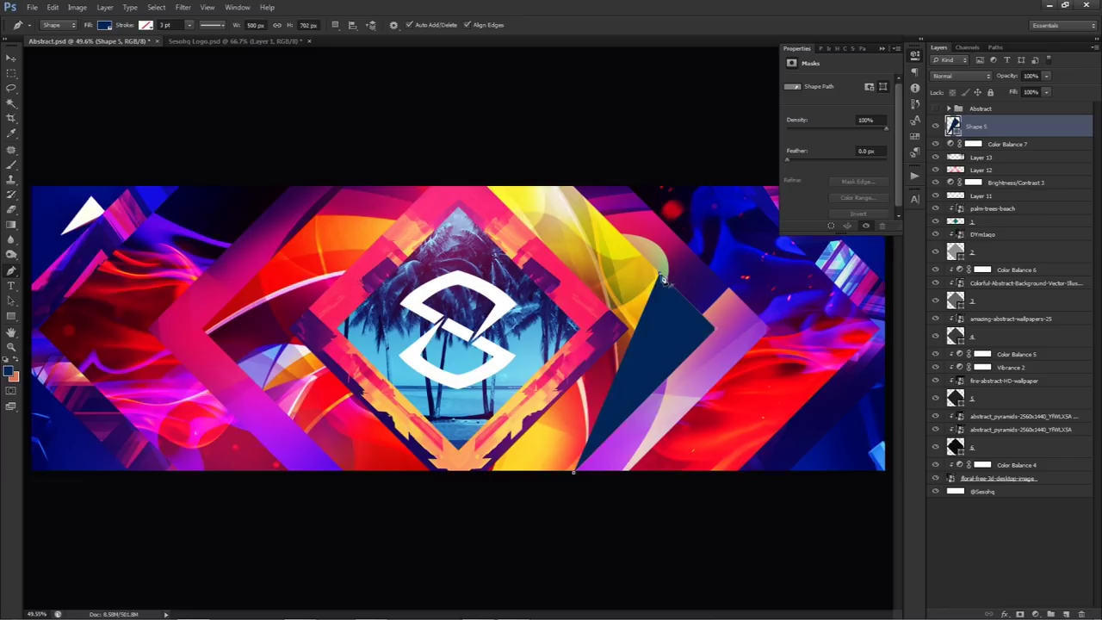
Remove the fill of the open Pen shape and give it a white stroke
left_click(103, 29)
left_click(56, 48)
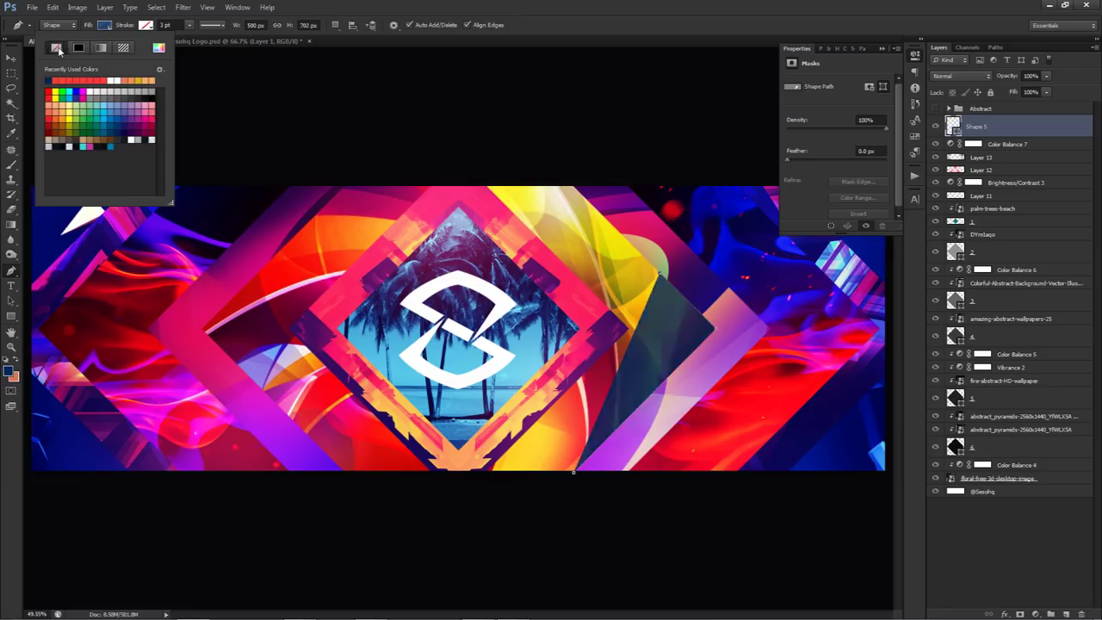
left_click(146, 25)
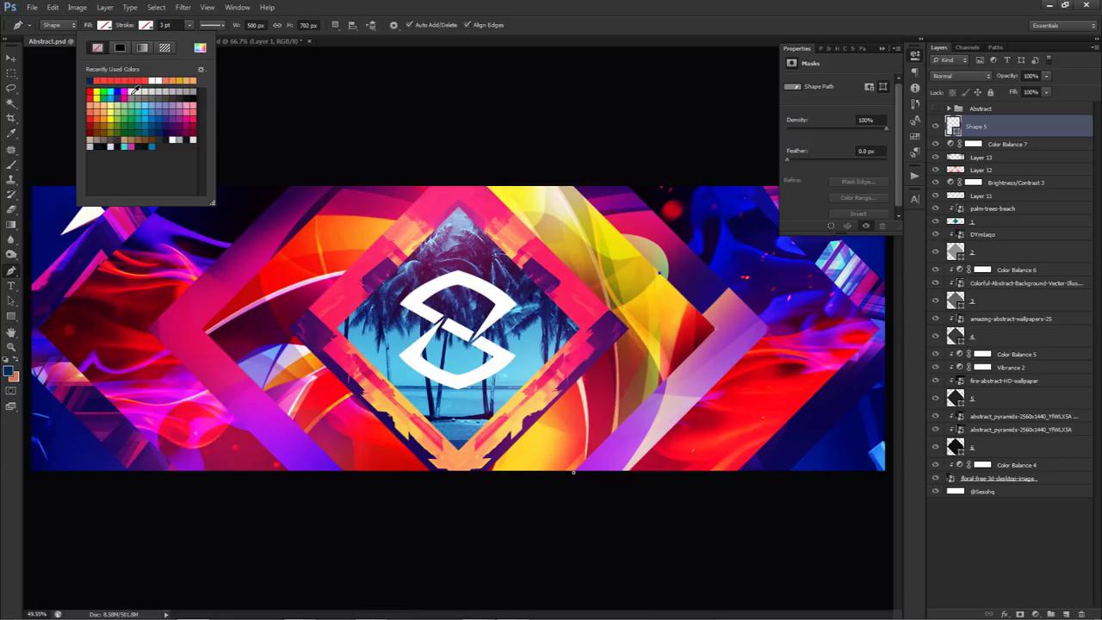
left_click(135, 90)
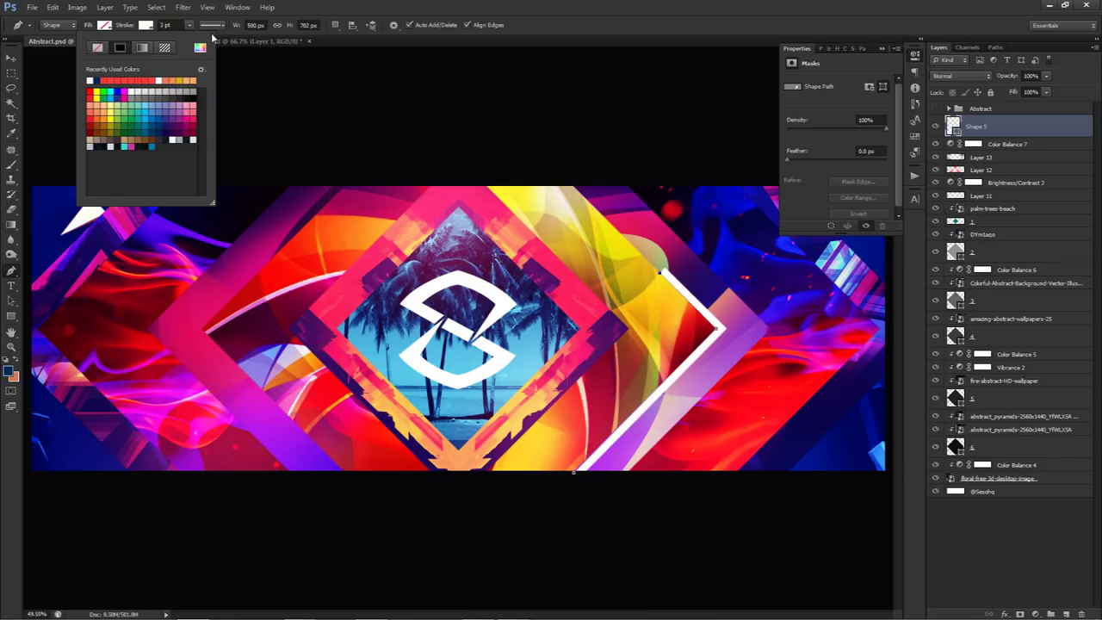
Make the white stroke dotted and set its width to 1 pt
left_click(213, 26)
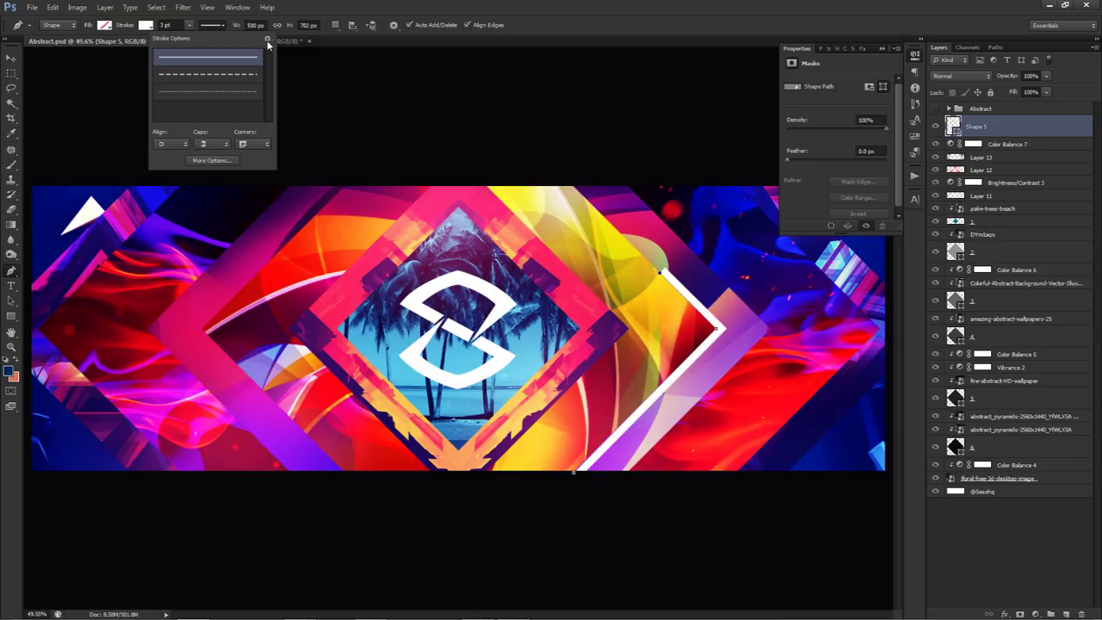
left_click(210, 94)
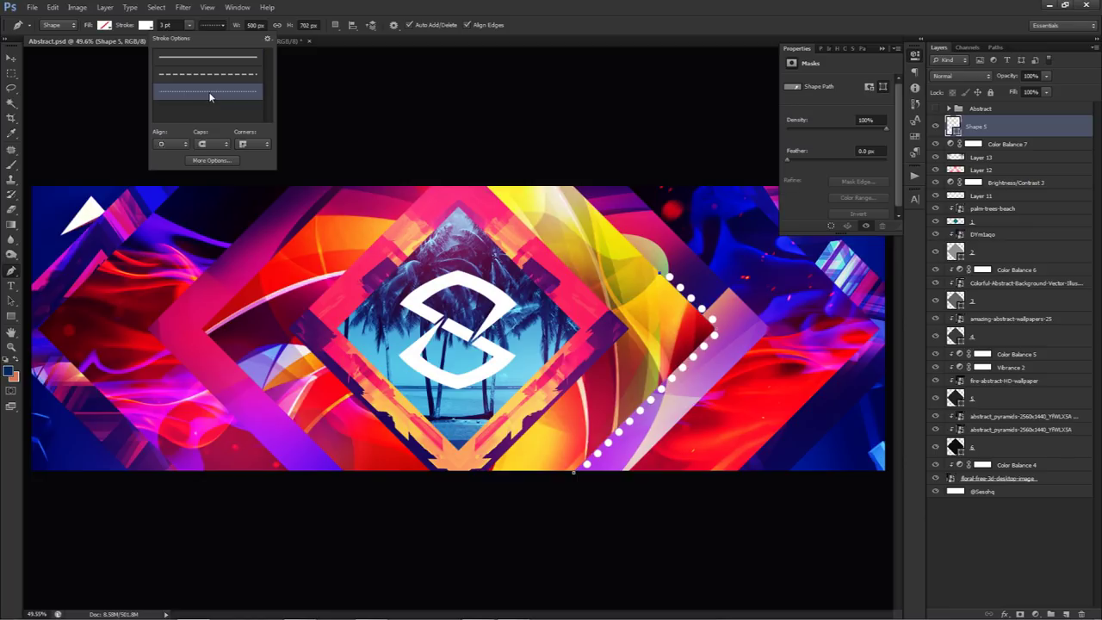
left_click(175, 25)
type("1")
key("Return")
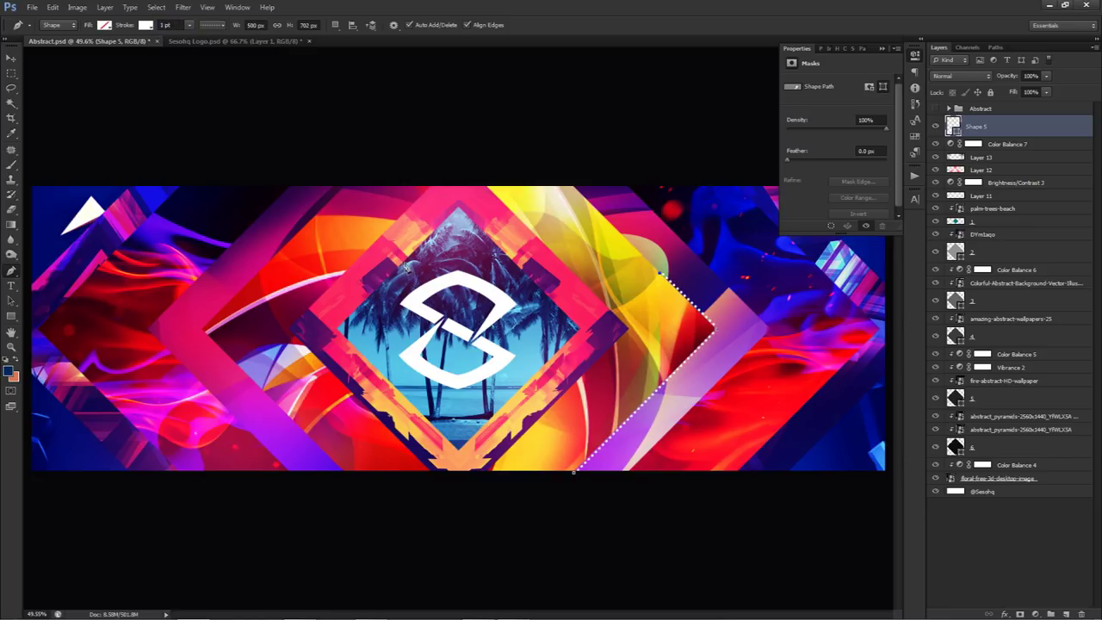
Draw a dotted white line, about 513 by 592 px, from the banner's top edge around the left corner of the large pink diamond
left_click(419, 272)
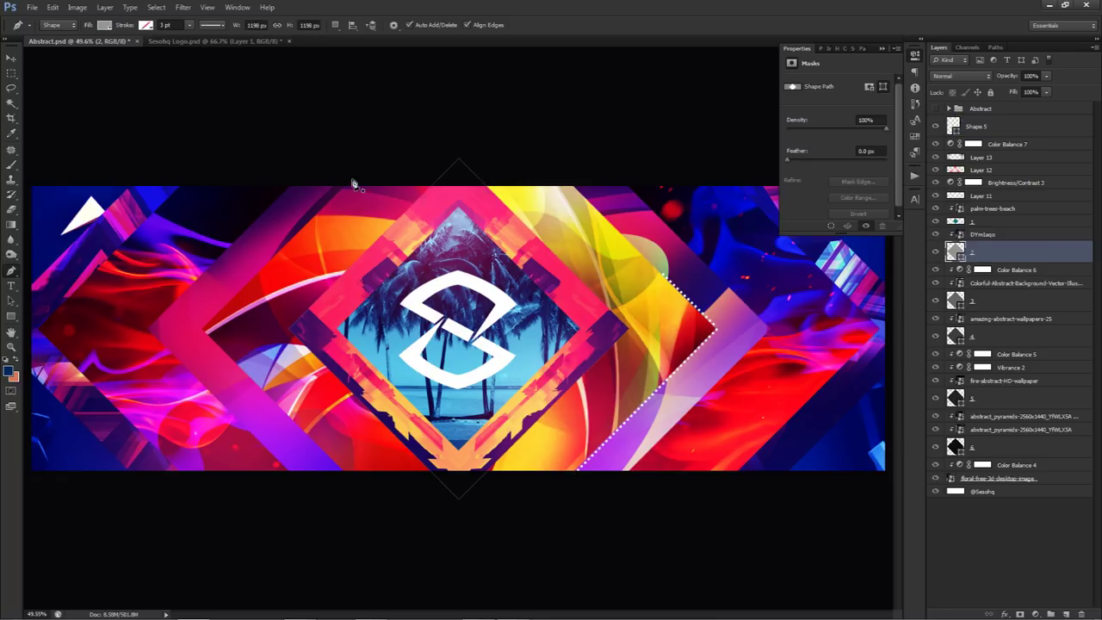
left_click(990, 157)
left_click(973, 129)
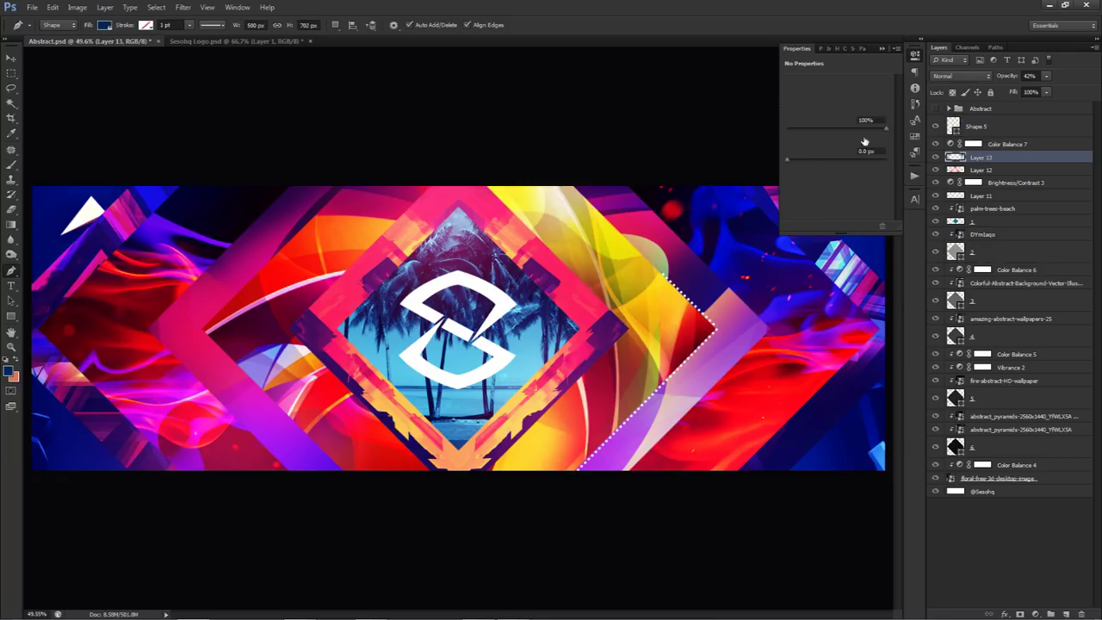
left_click(291, 183)
left_click(150, 330)
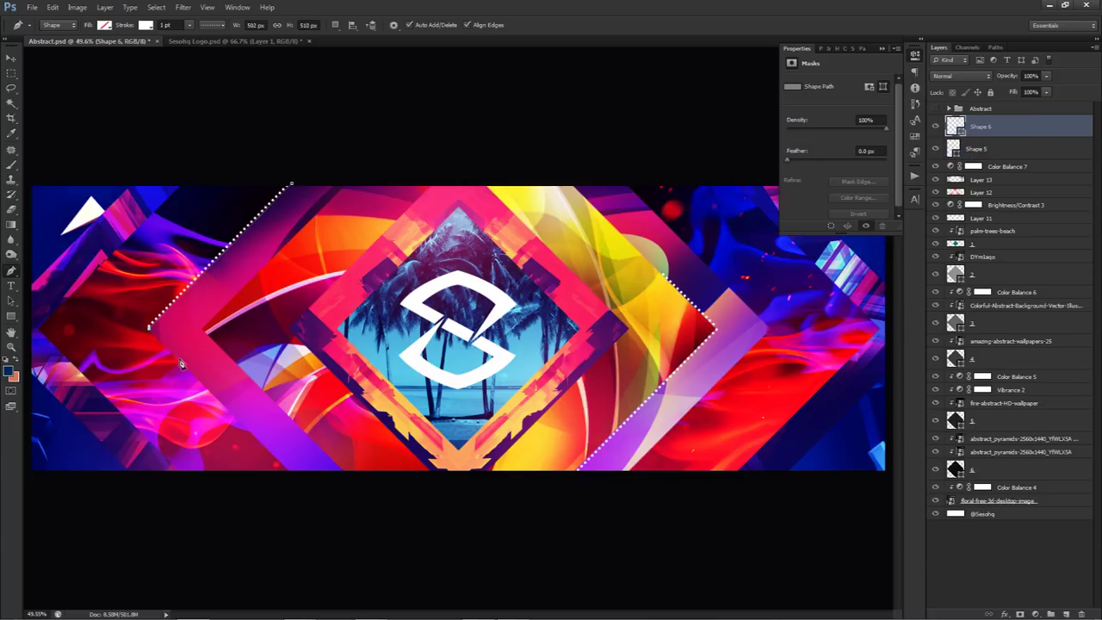
left_click(169, 353)
scroll(169, 353, "up", 4)
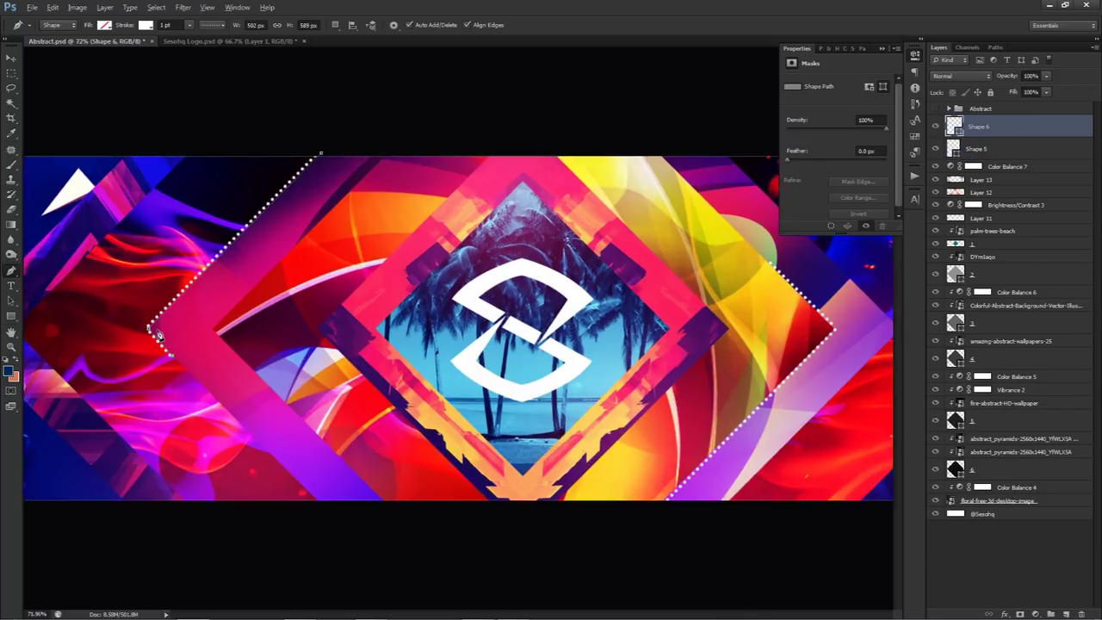
left_click_drag(355, 121, 359, 118)
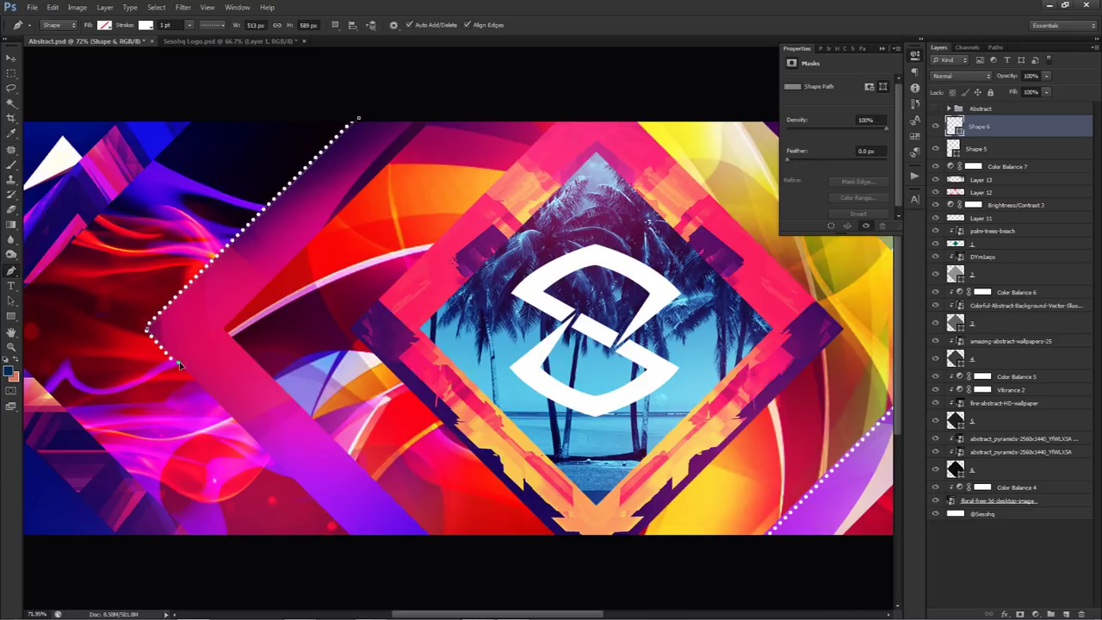
scroll(179, 365, "down", 3)
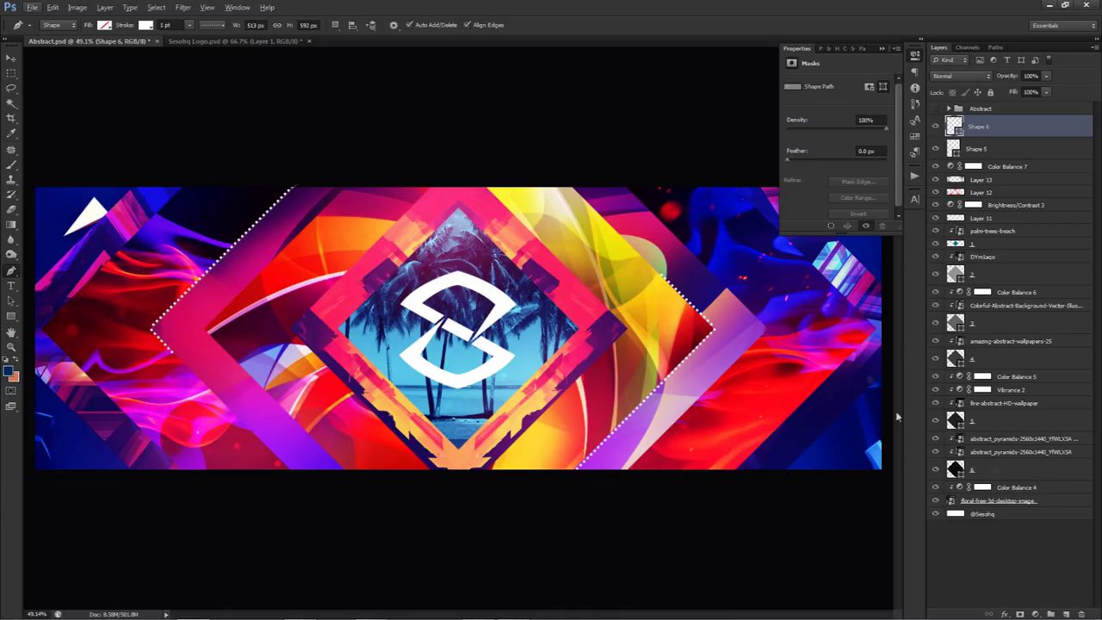
Draw an open line about 521 px wide around the right corner of the outer red diamond and change its stroke to dashed
left_click(730, 182)
left_click(876, 332)
left_click(858, 346)
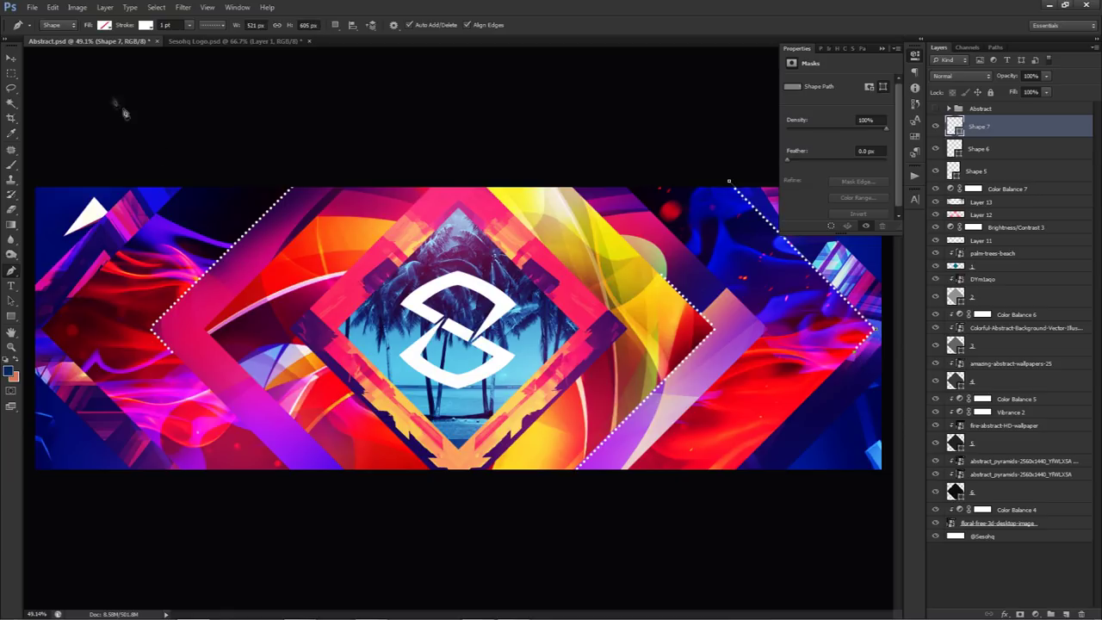
left_click(212, 24)
left_click(201, 76)
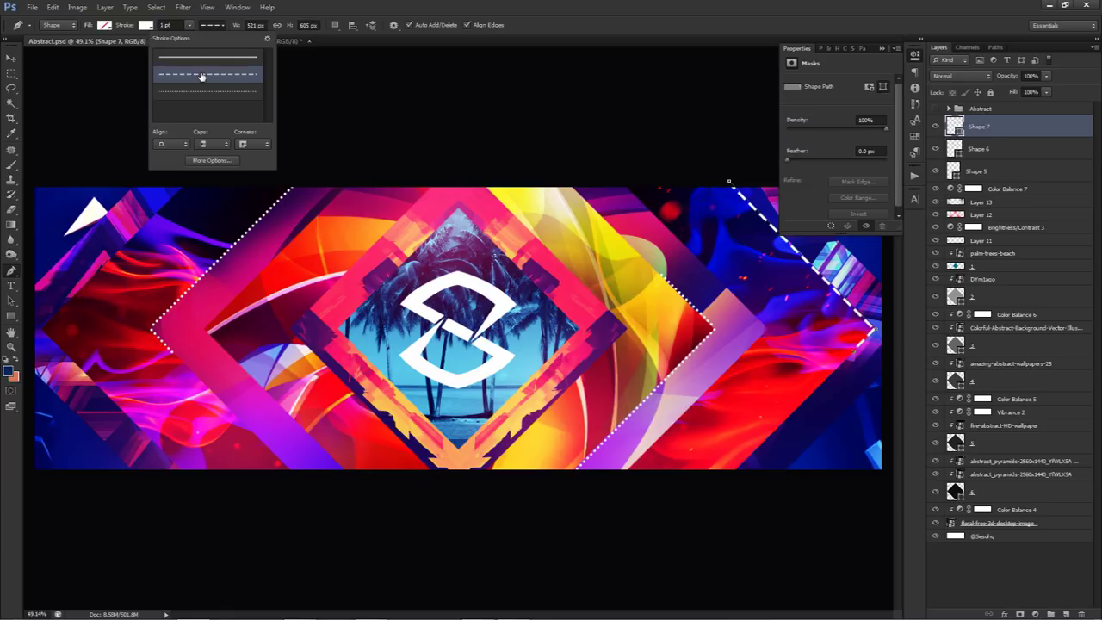
left_click(132, 477)
key("Escape")
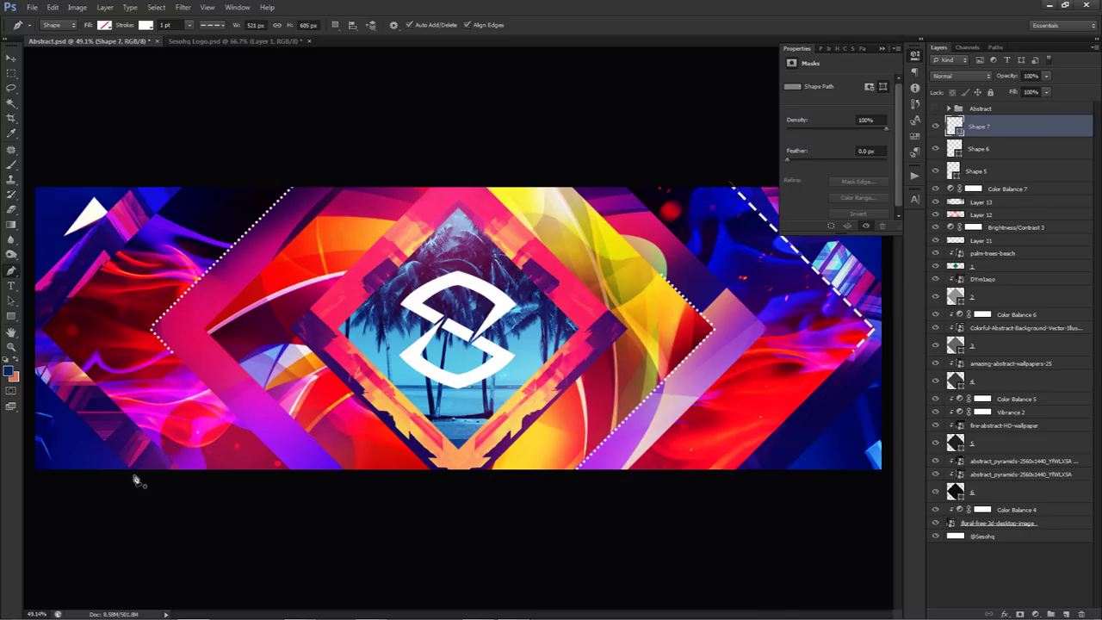
Draw a dashed line of about 360 by 366 px across the banner's lower-left corner and set its stroke width to 0.8 pt
left_click(134, 473)
left_click(34, 371)
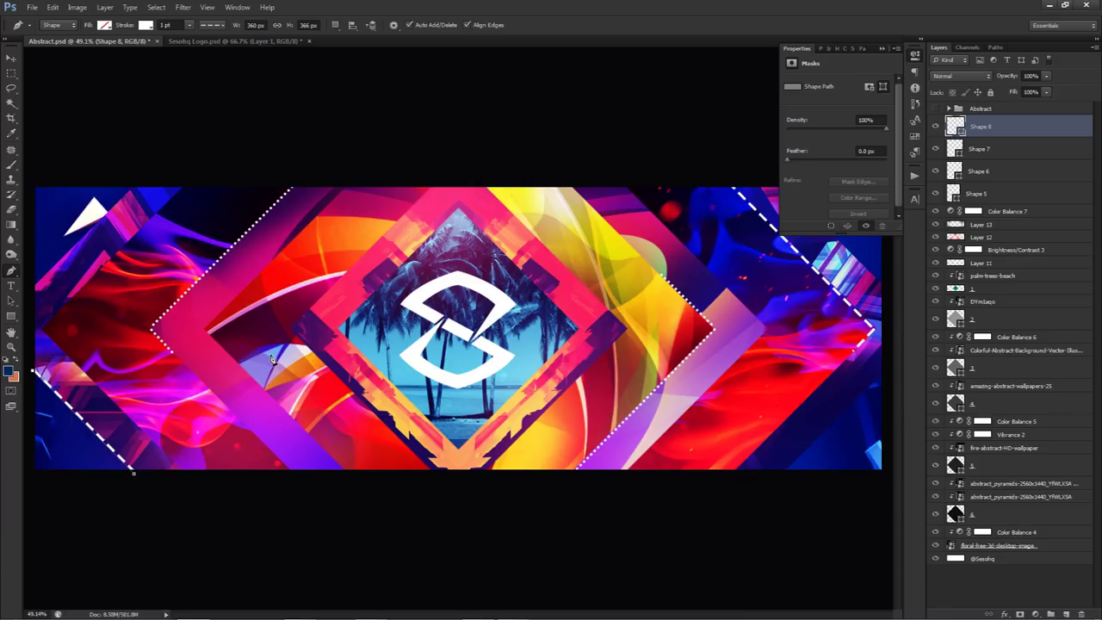
left_click(170, 25)
type("0.8")
key("Return")
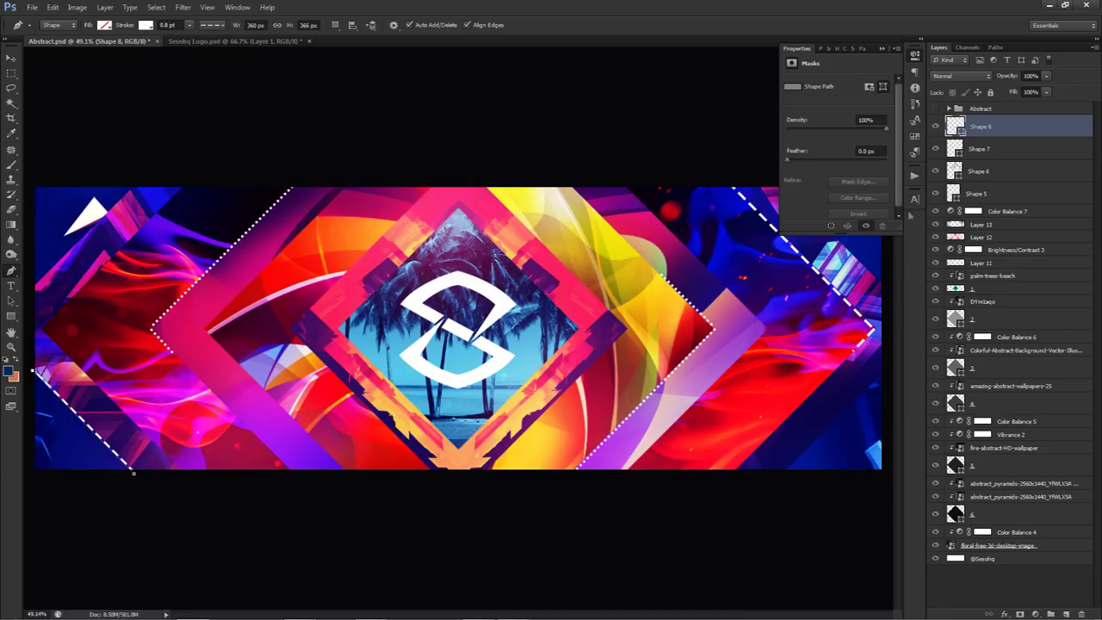
Reduce the stroke width of the dashed line around the outer red diamond to match the lower-left dashed line
left_click(992, 148)
left_click(170, 25)
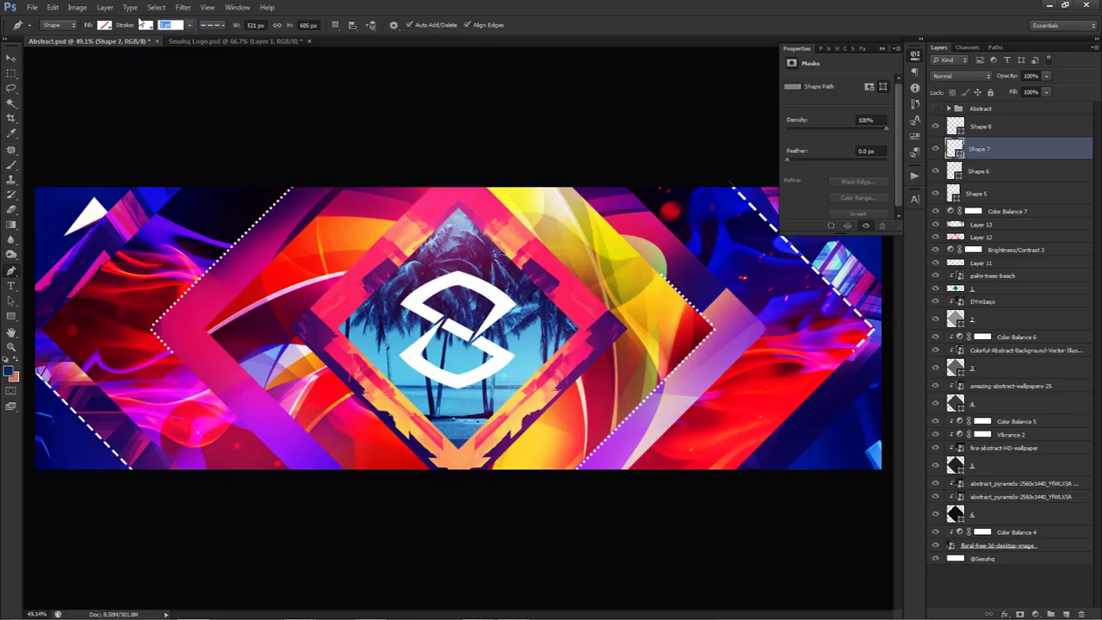
key("v")
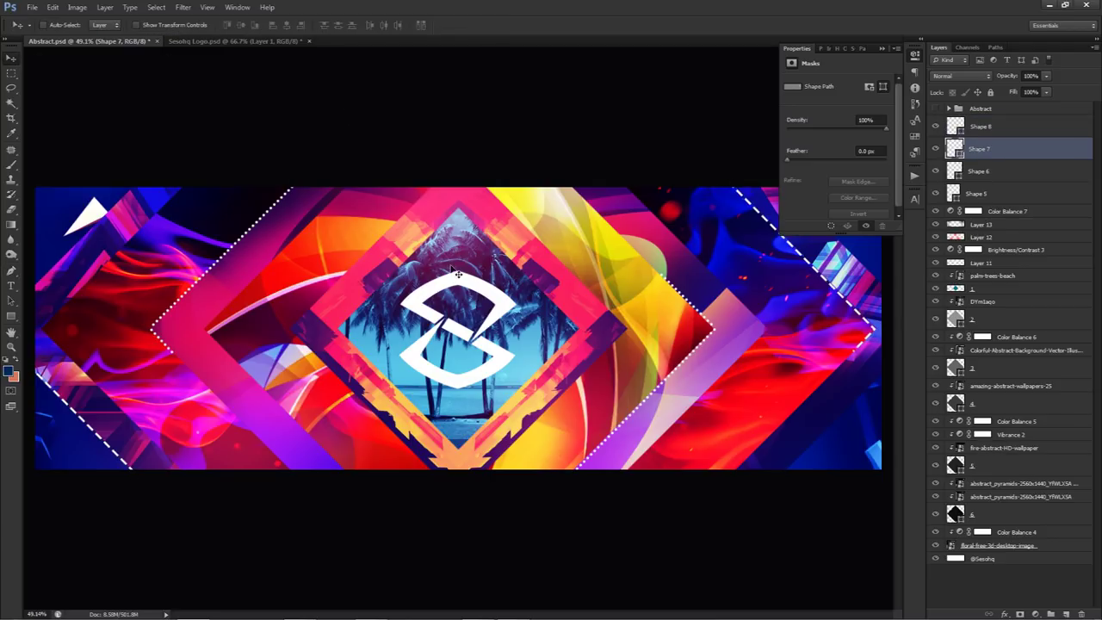
scroll(451, 270, "down", 1)
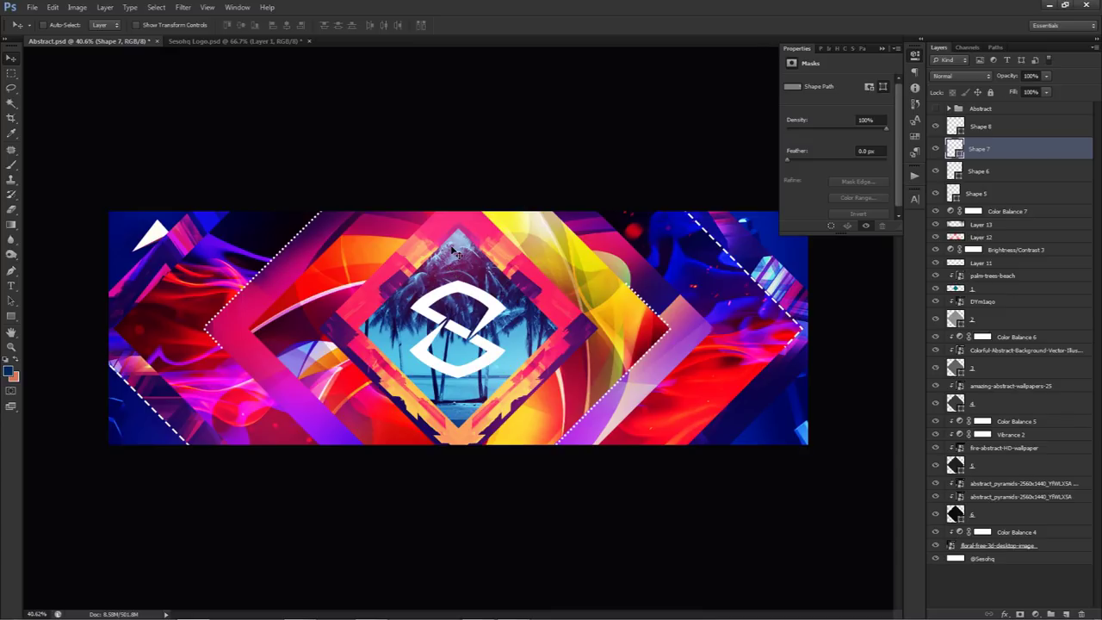
Activate the Brush tool and add a new layer above the DYm1ago image as a clipping mask
key("b")
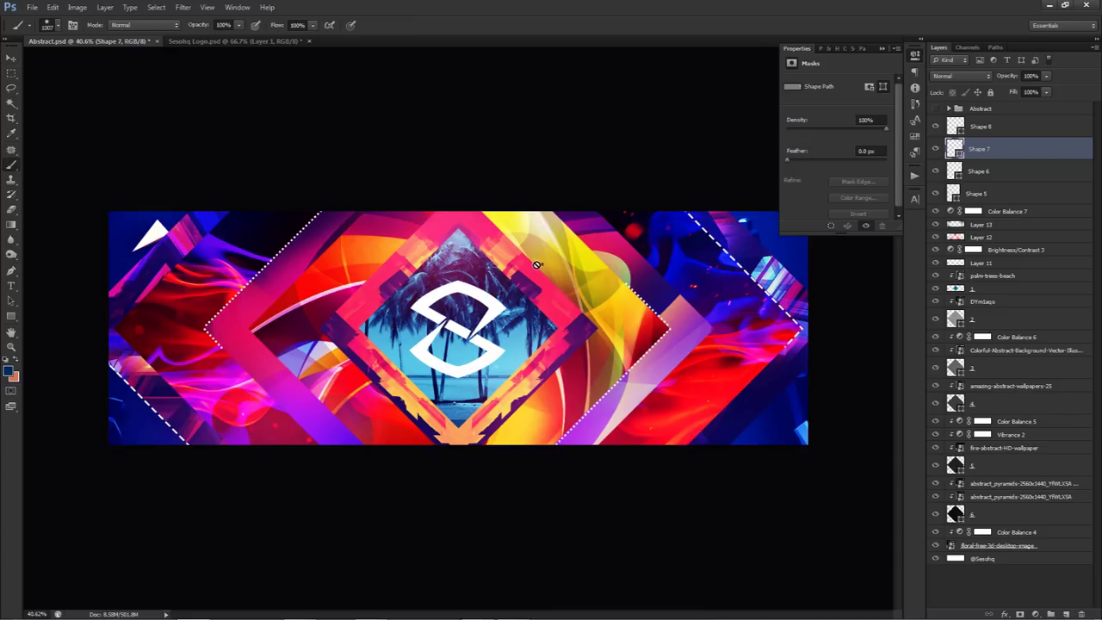
right_click(535, 265)
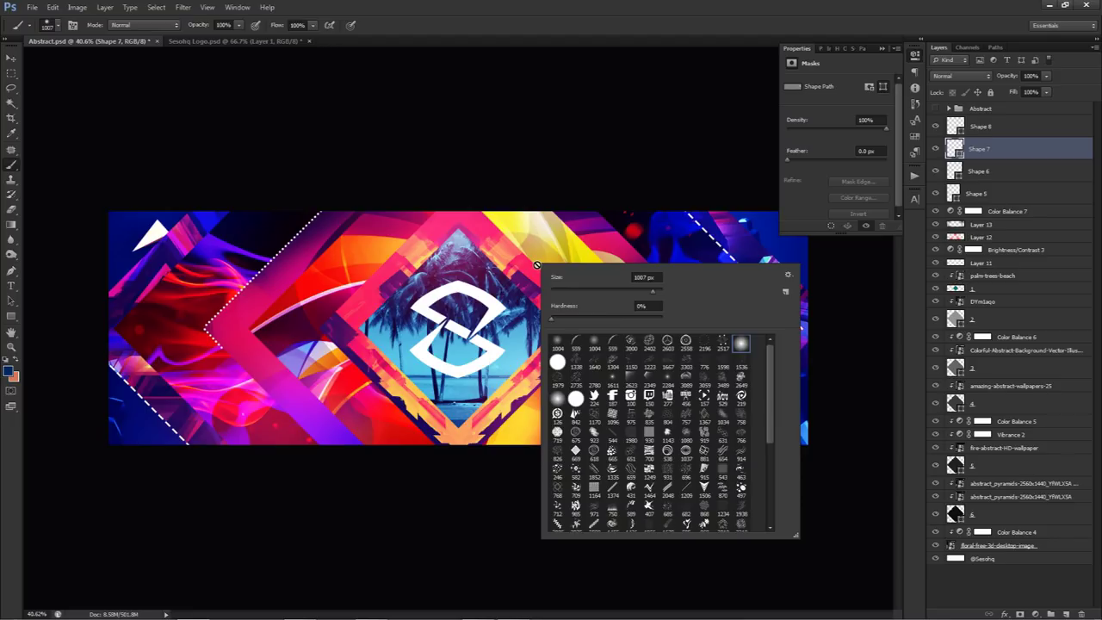
left_click(977, 277)
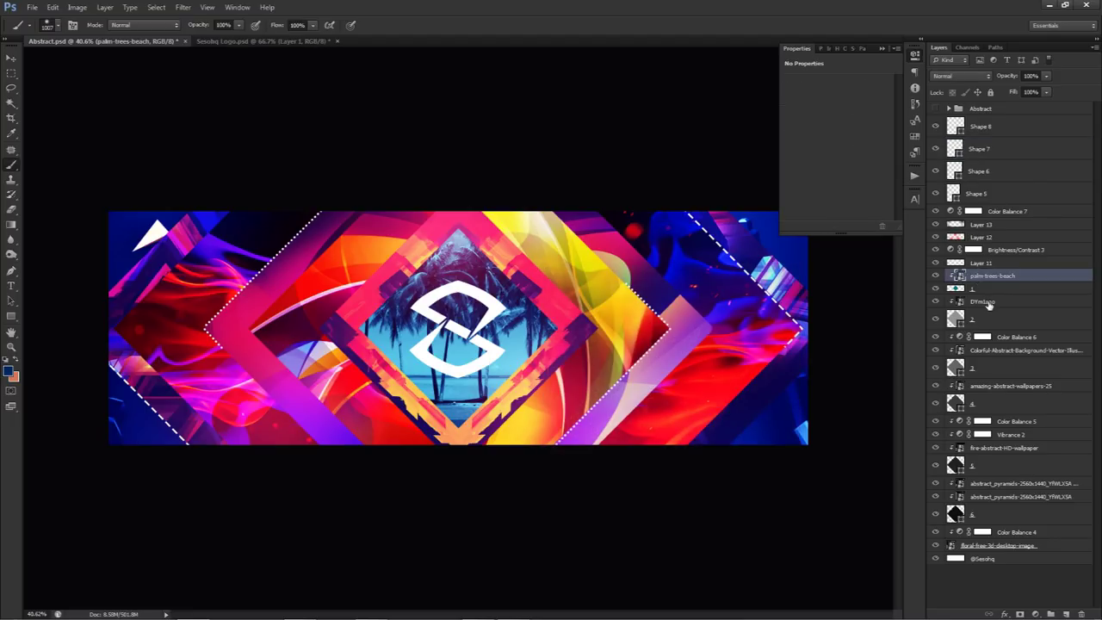
left_click(989, 302)
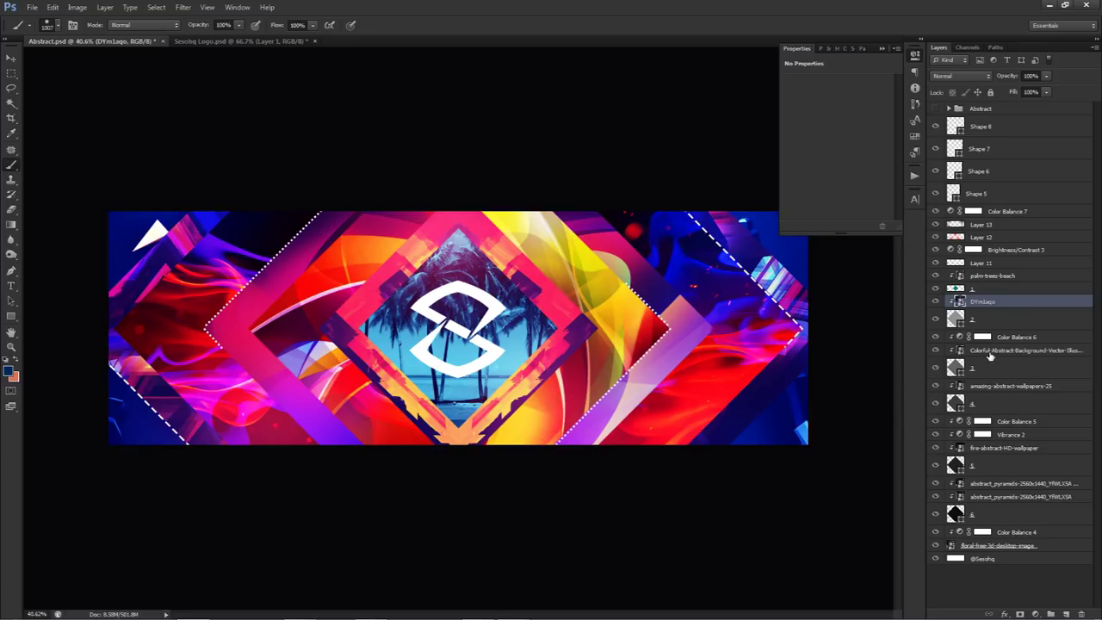
left_click(937, 301)
left_click(936, 301)
left_click(1067, 614)
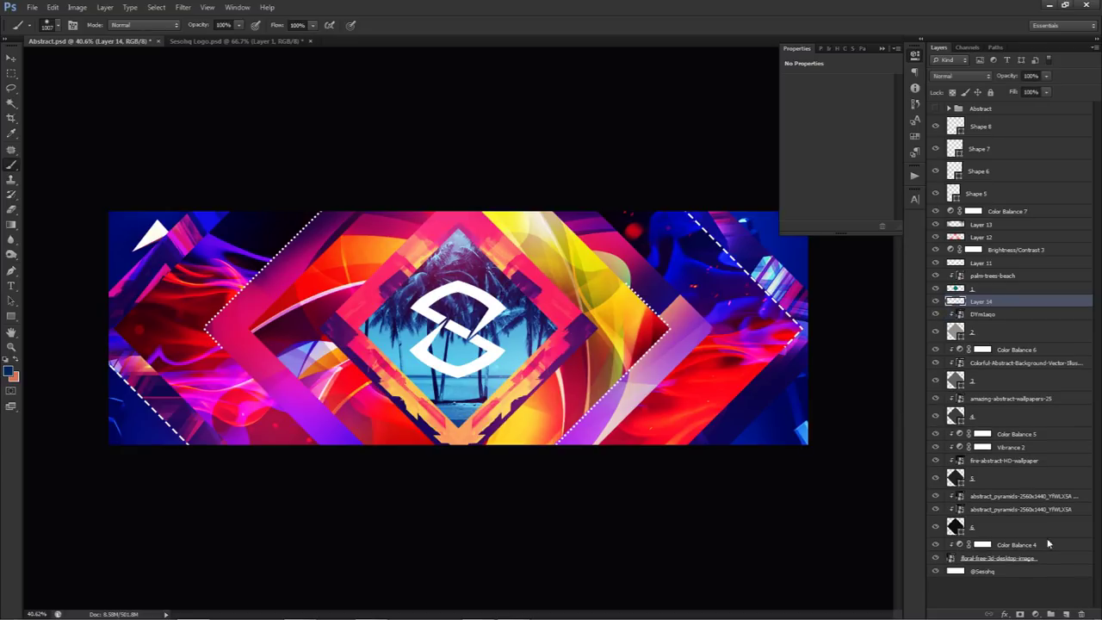
right_click(991, 303)
left_click(913, 360)
Choose the 2735 px streak brush and paint dark purple marks over the pink frame around the palm-tree diamond
right_click(604, 346)
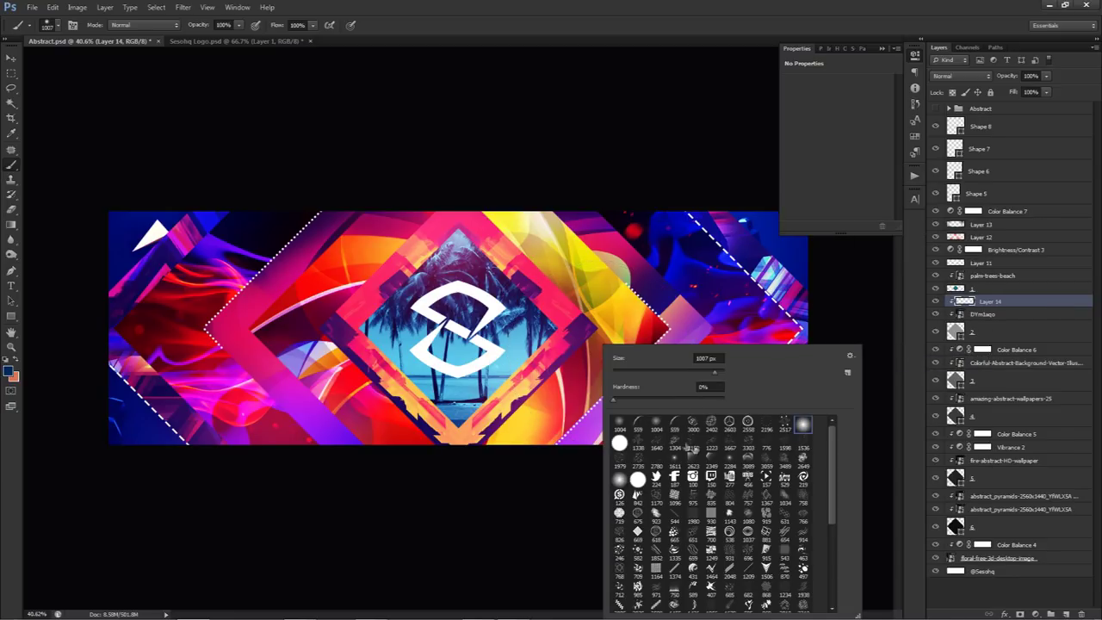
left_click(638, 462)
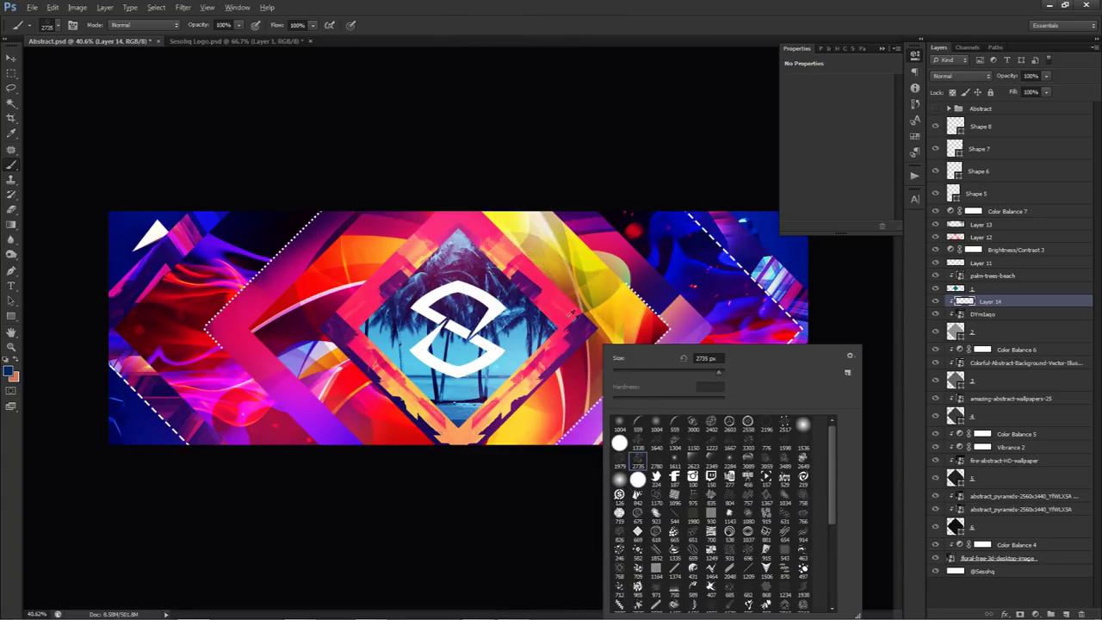
left_click(548, 289)
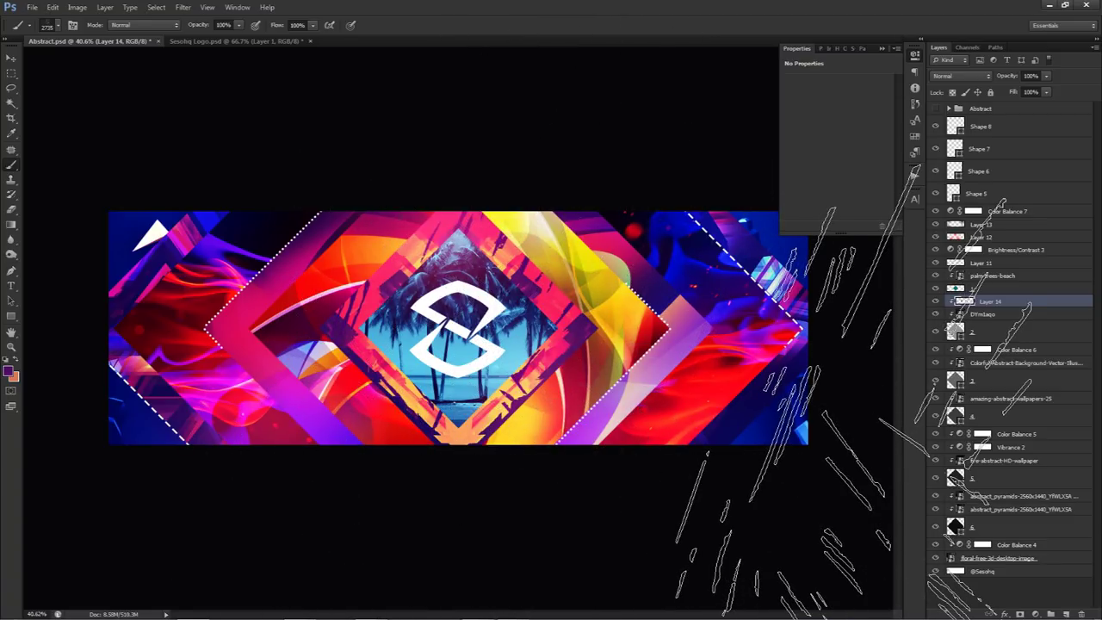
Add a new layer directly above the Colorful-Abstract-Background-Vector image, clipped to the same diamond
left_click(937, 363)
left_click(937, 363)
left_click(954, 363)
left_click(1067, 610)
Choose the 1338 px circle-pattern brush and paint red dots over the orange and yellow diamond frame
right_click(660, 329)
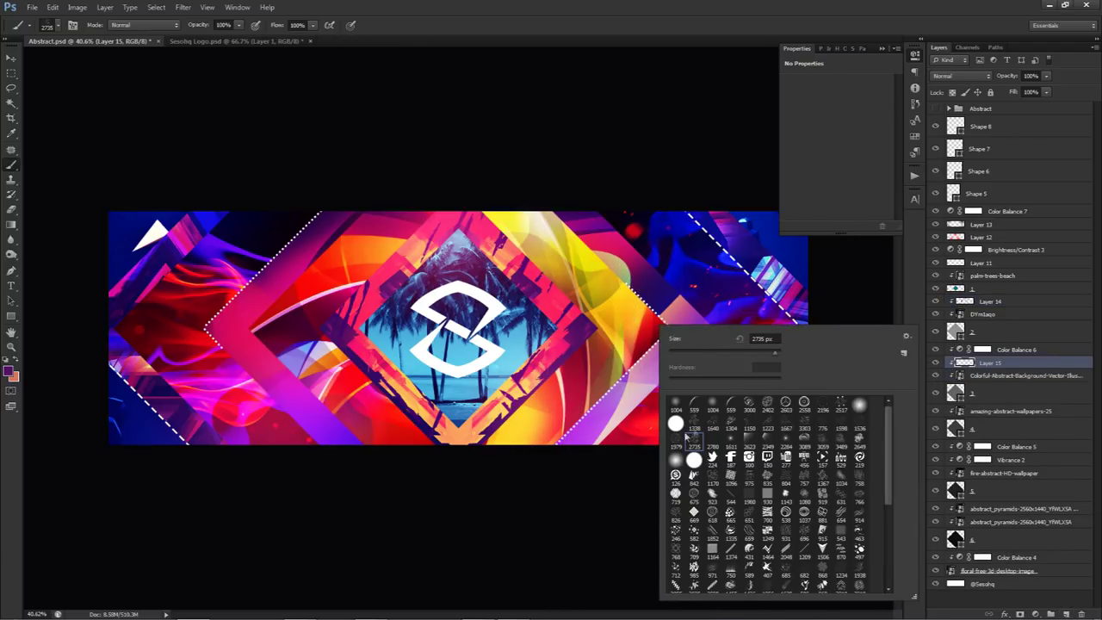
left_click(694, 424)
key("Return")
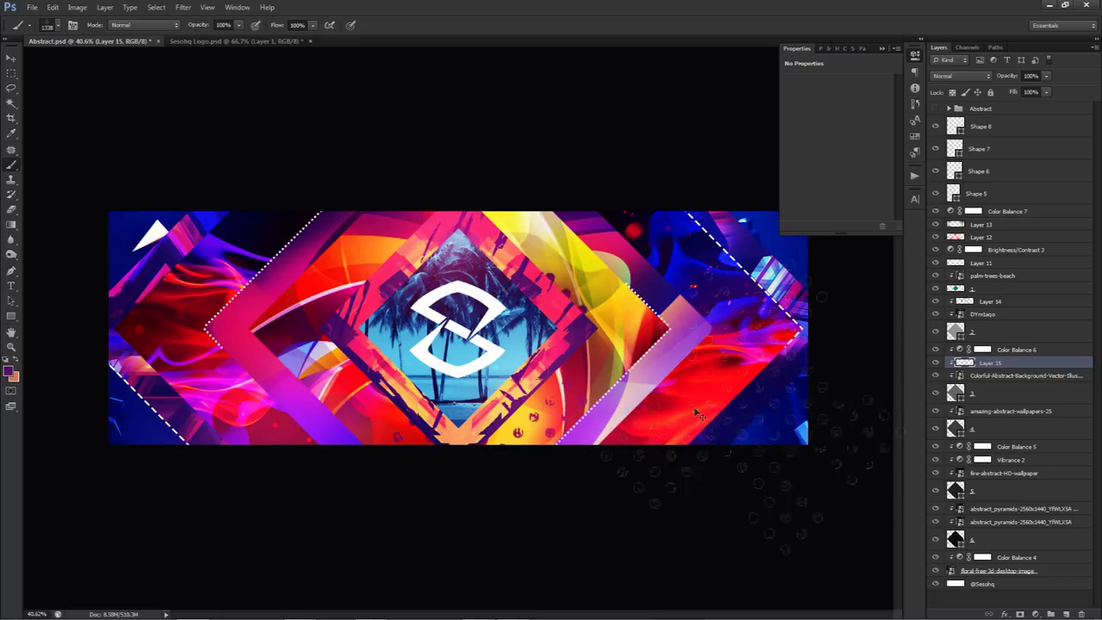
mouse_move(729, 364)
left_mouse_down()
mouse_move(477, 225)
mouse_move(384, 236)
mouse_move(357, 263)
left_mouse_up()
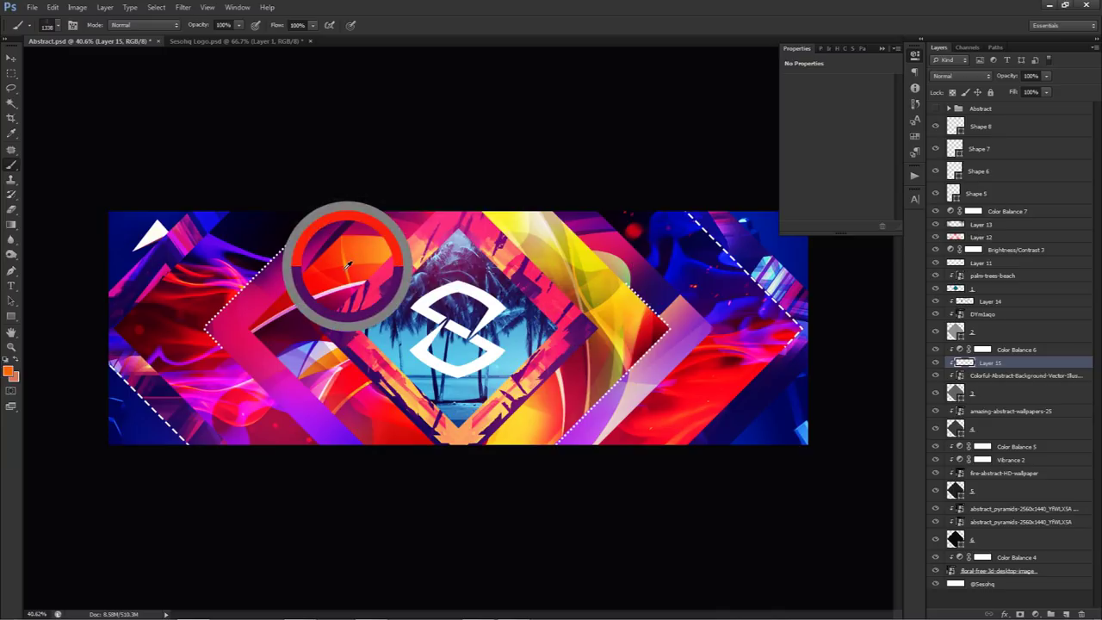
left_click_drag(528, 362, 826, 335)
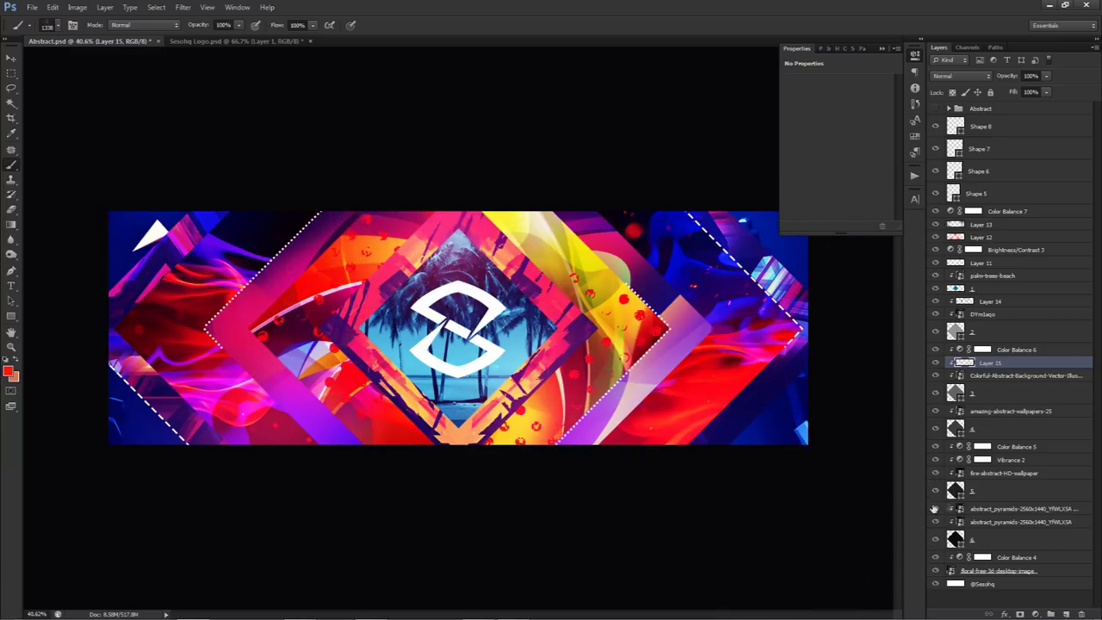
Add a new clipped layer in the amazing-abstract-wallpapers-25 diamond's stack and sample a pink from the banner as the brush colour
left_click(989, 428)
left_click(1066, 613)
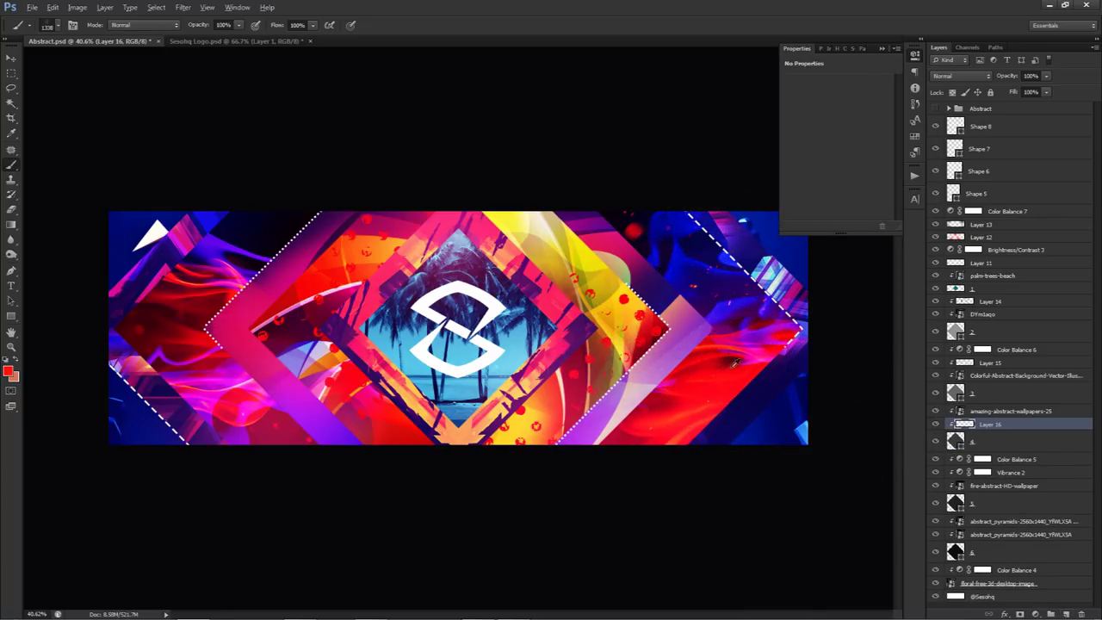
left_click(626, 255, "alt")
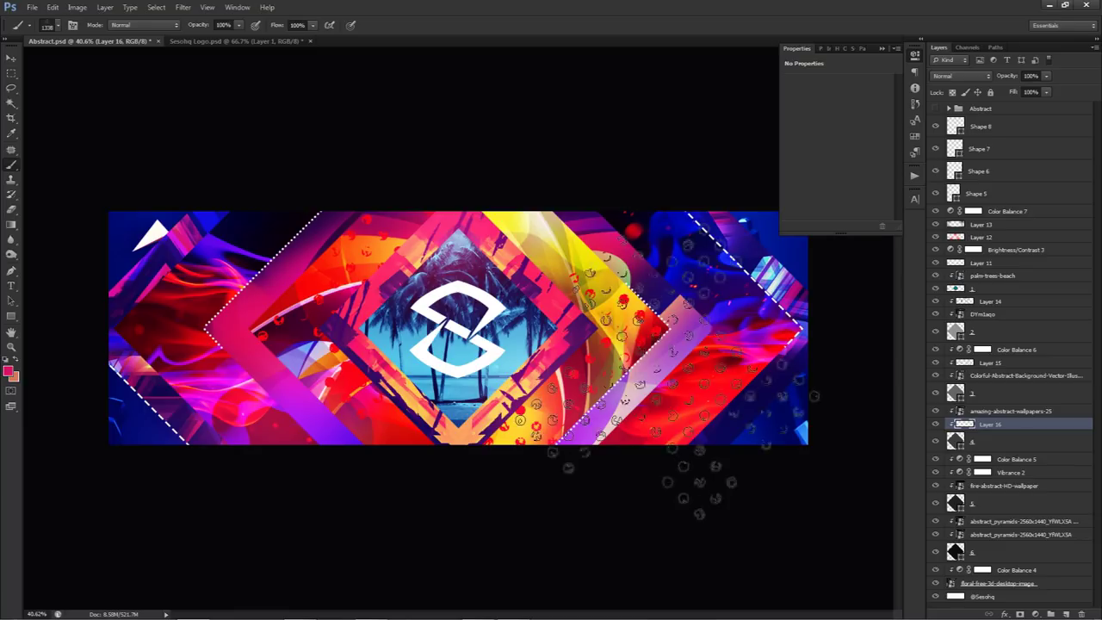
Paint pink streaks on that diamond frame with the 3303 px brush and raise the layer above the amazing-abstract-wallpapers-25 image
right_click(694, 348)
double_click(837, 446)
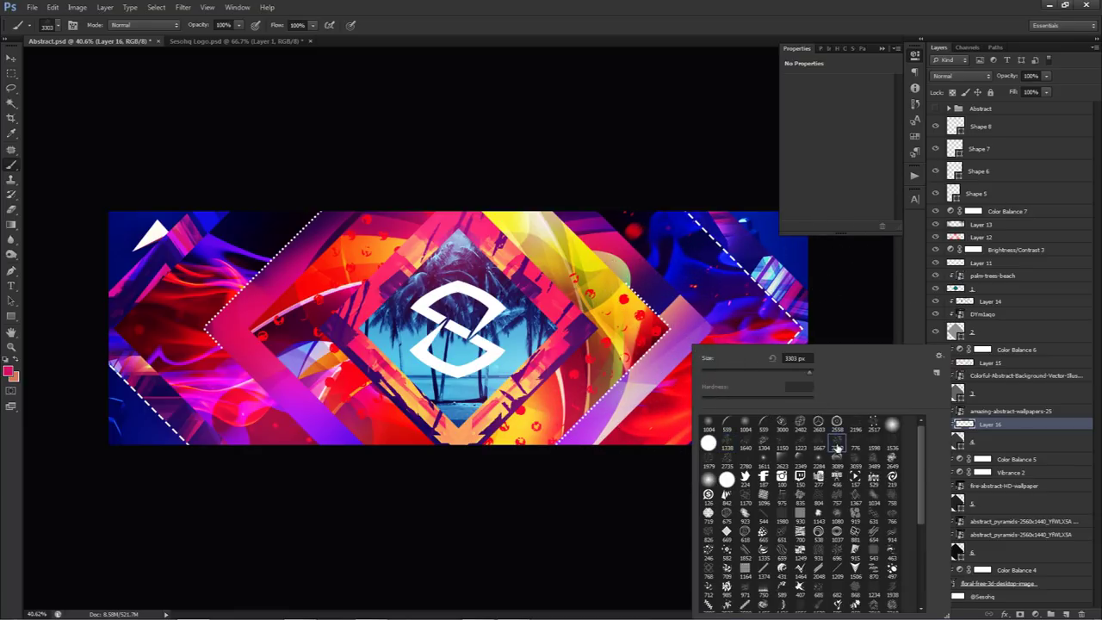
key("ctrl+bracketright")
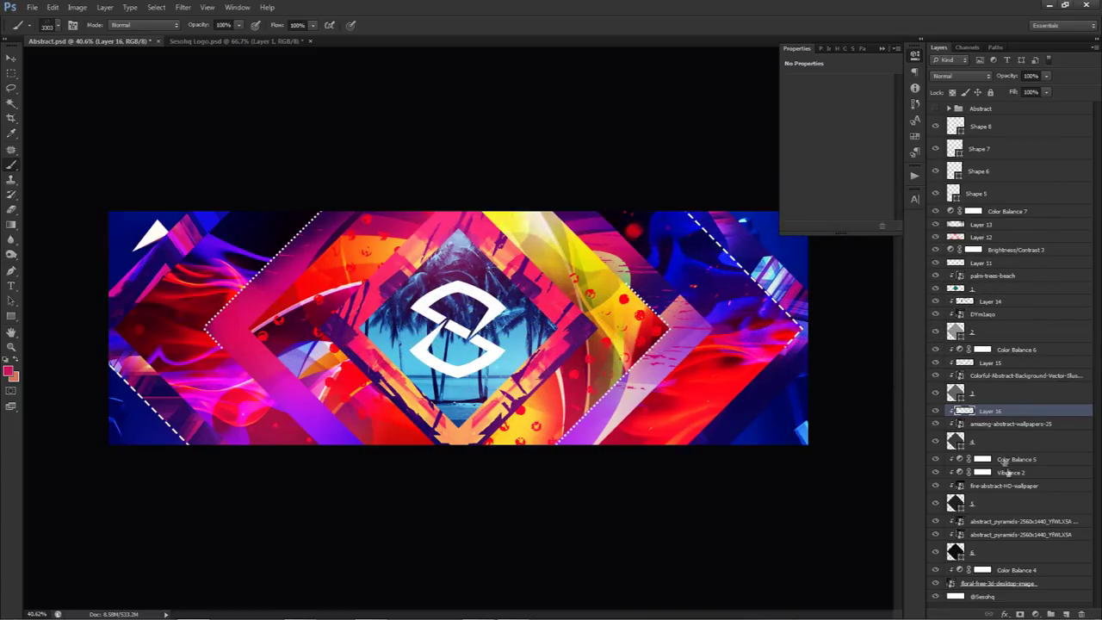
Add a new layer above the upper abstract_pyramids image and turn it into a clipping mask
left_click(936, 522)
left_click(936, 522)
left_click(937, 521)
left_click(936, 522)
left_click(980, 524)
left_click(1066, 614)
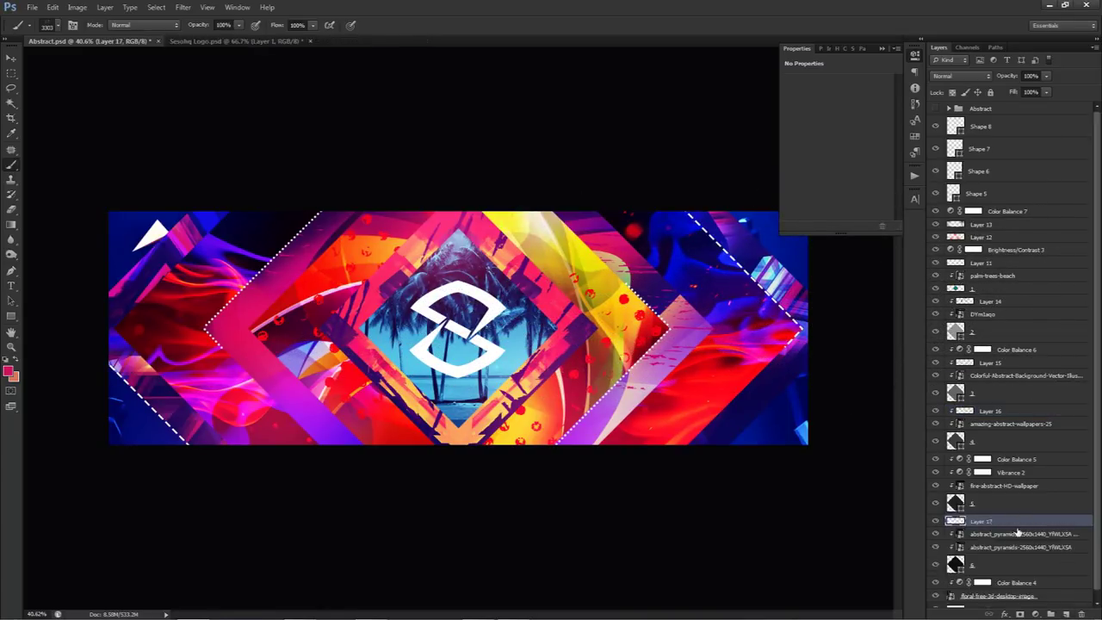
right_click(1007, 522)
left_click(1014, 261)
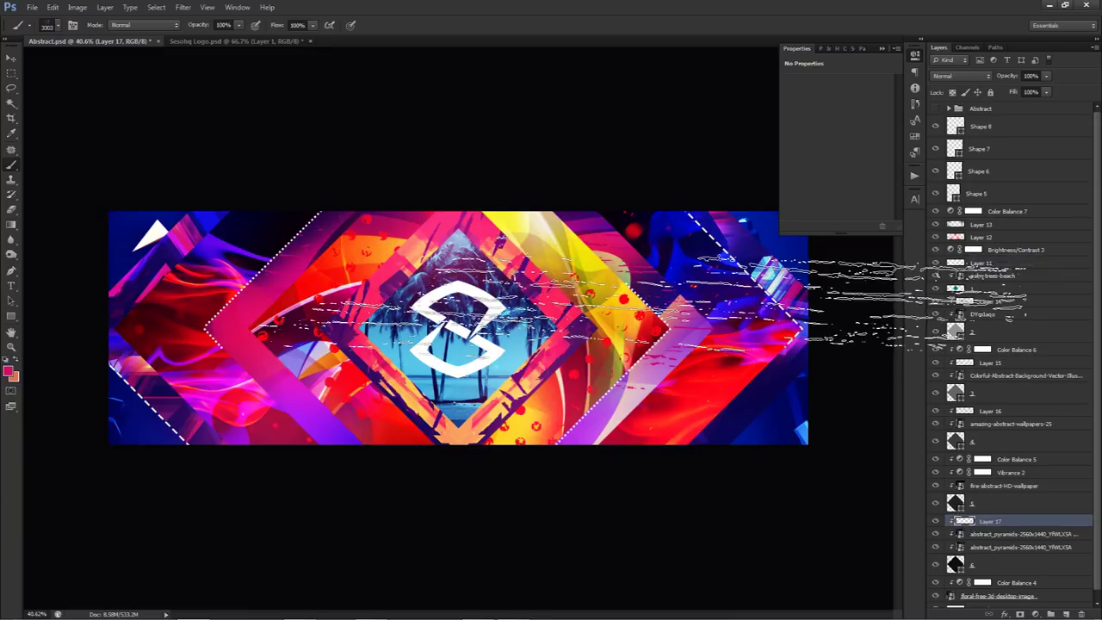
Choose the 1536 px splatter brush, sample yellow from the banner and paint specks on both sides of the outermost diamond
right_click(763, 286)
left_click(843, 397)
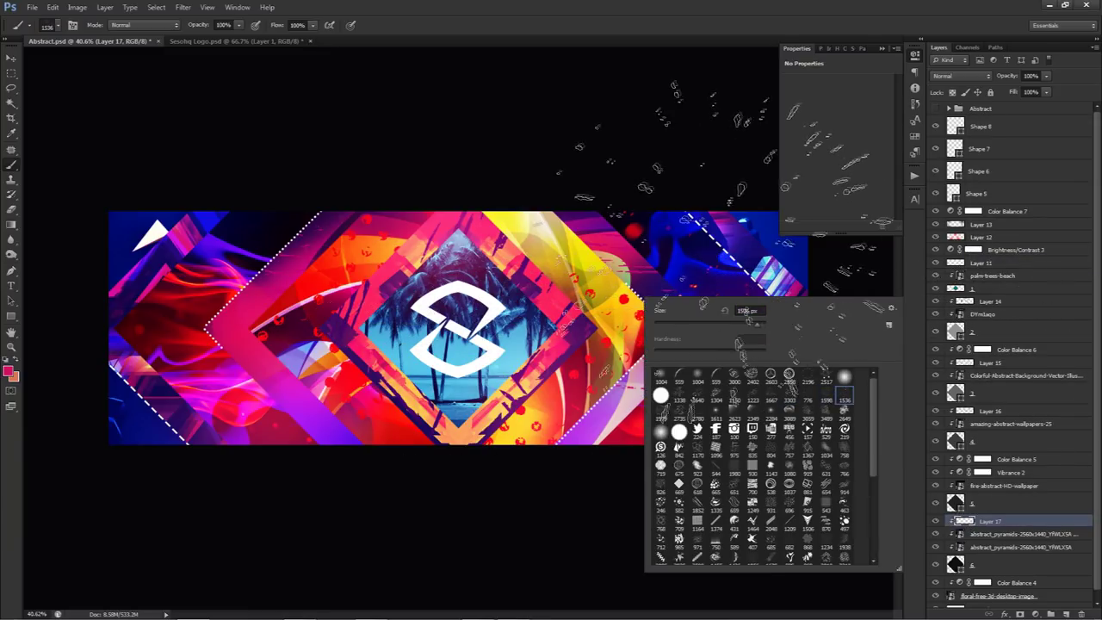
left_click(568, 250, "alt")
left_click(738, 296)
left_click(172, 406)
left_click(283, 160)
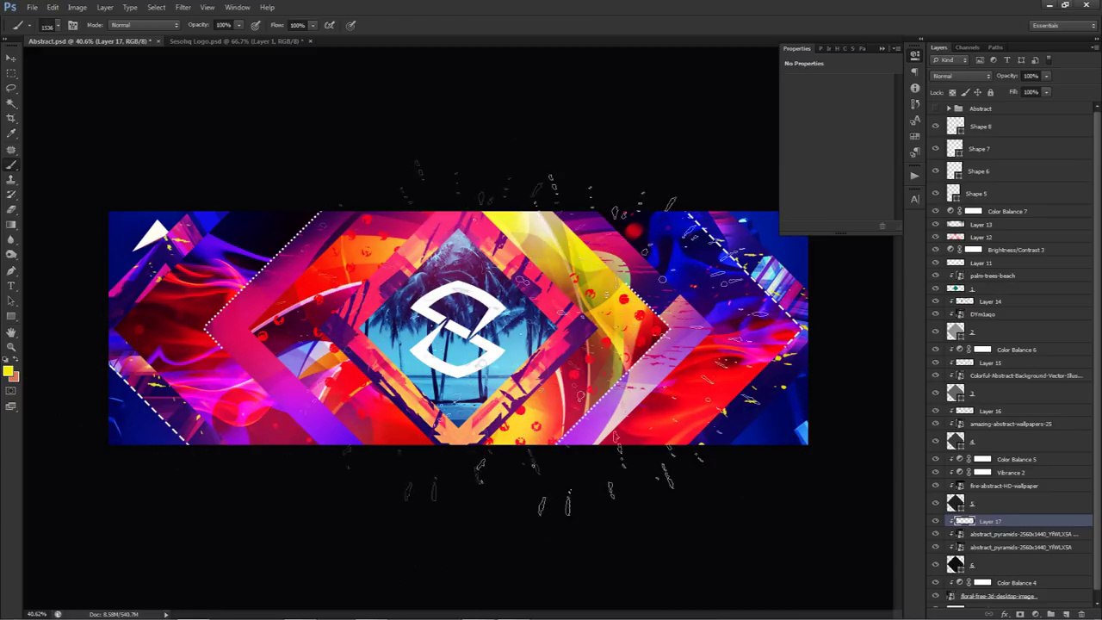
Group all layers from Shape 8 down to floral-free-3d-desktop-image and toggle the group's visibility to check the banner
key("v")
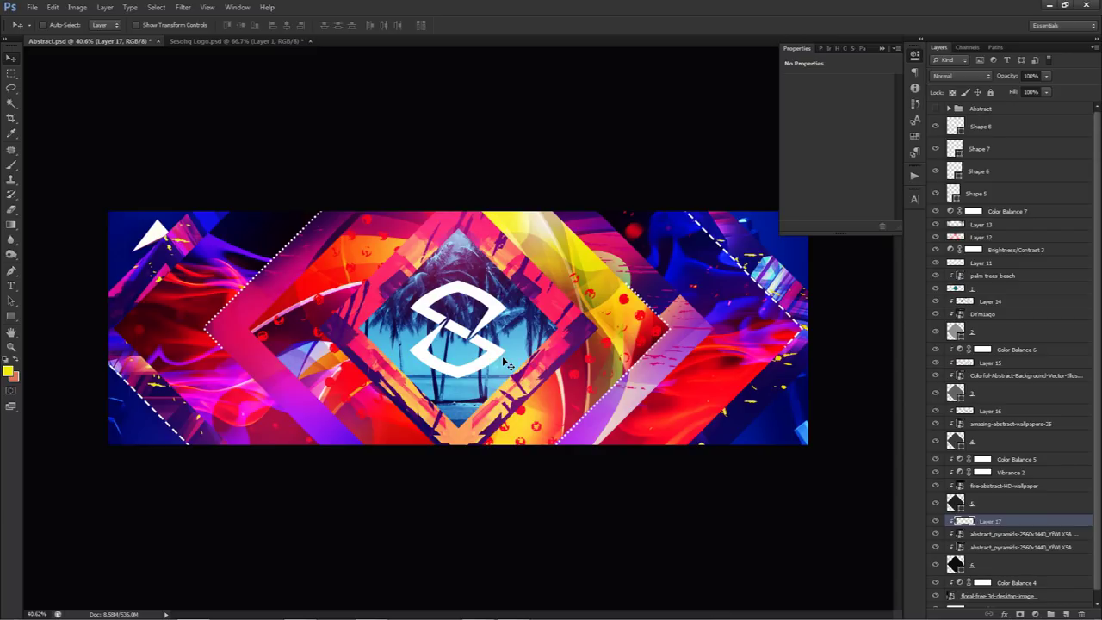
left_click(1001, 130)
left_click(991, 594, "shift")
key("ctrl+g")
left_click(936, 121)
left_click(936, 121)
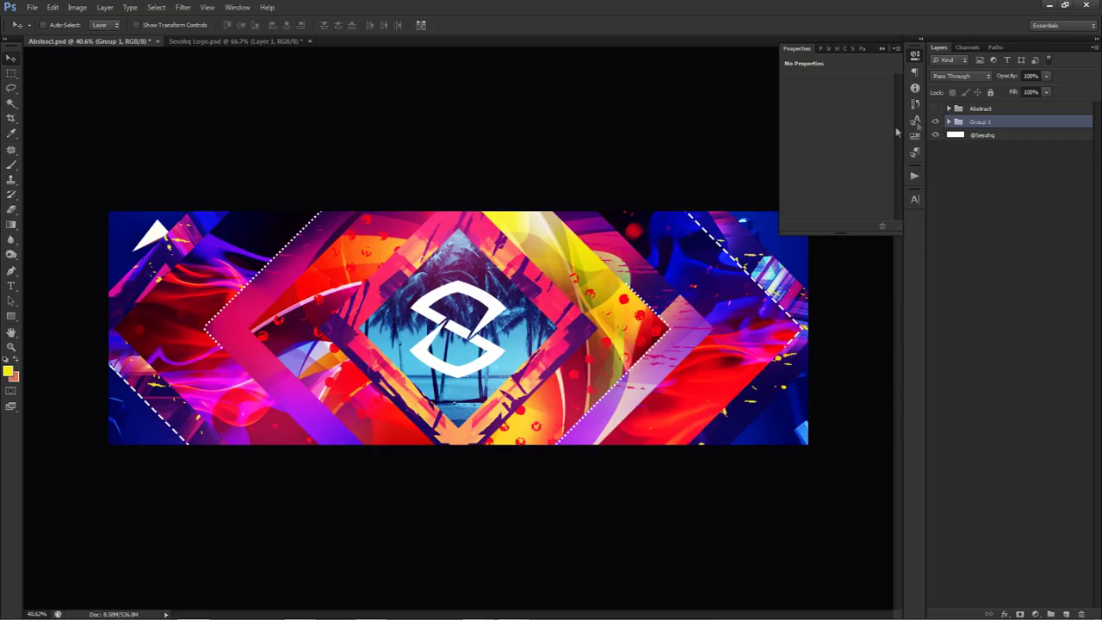